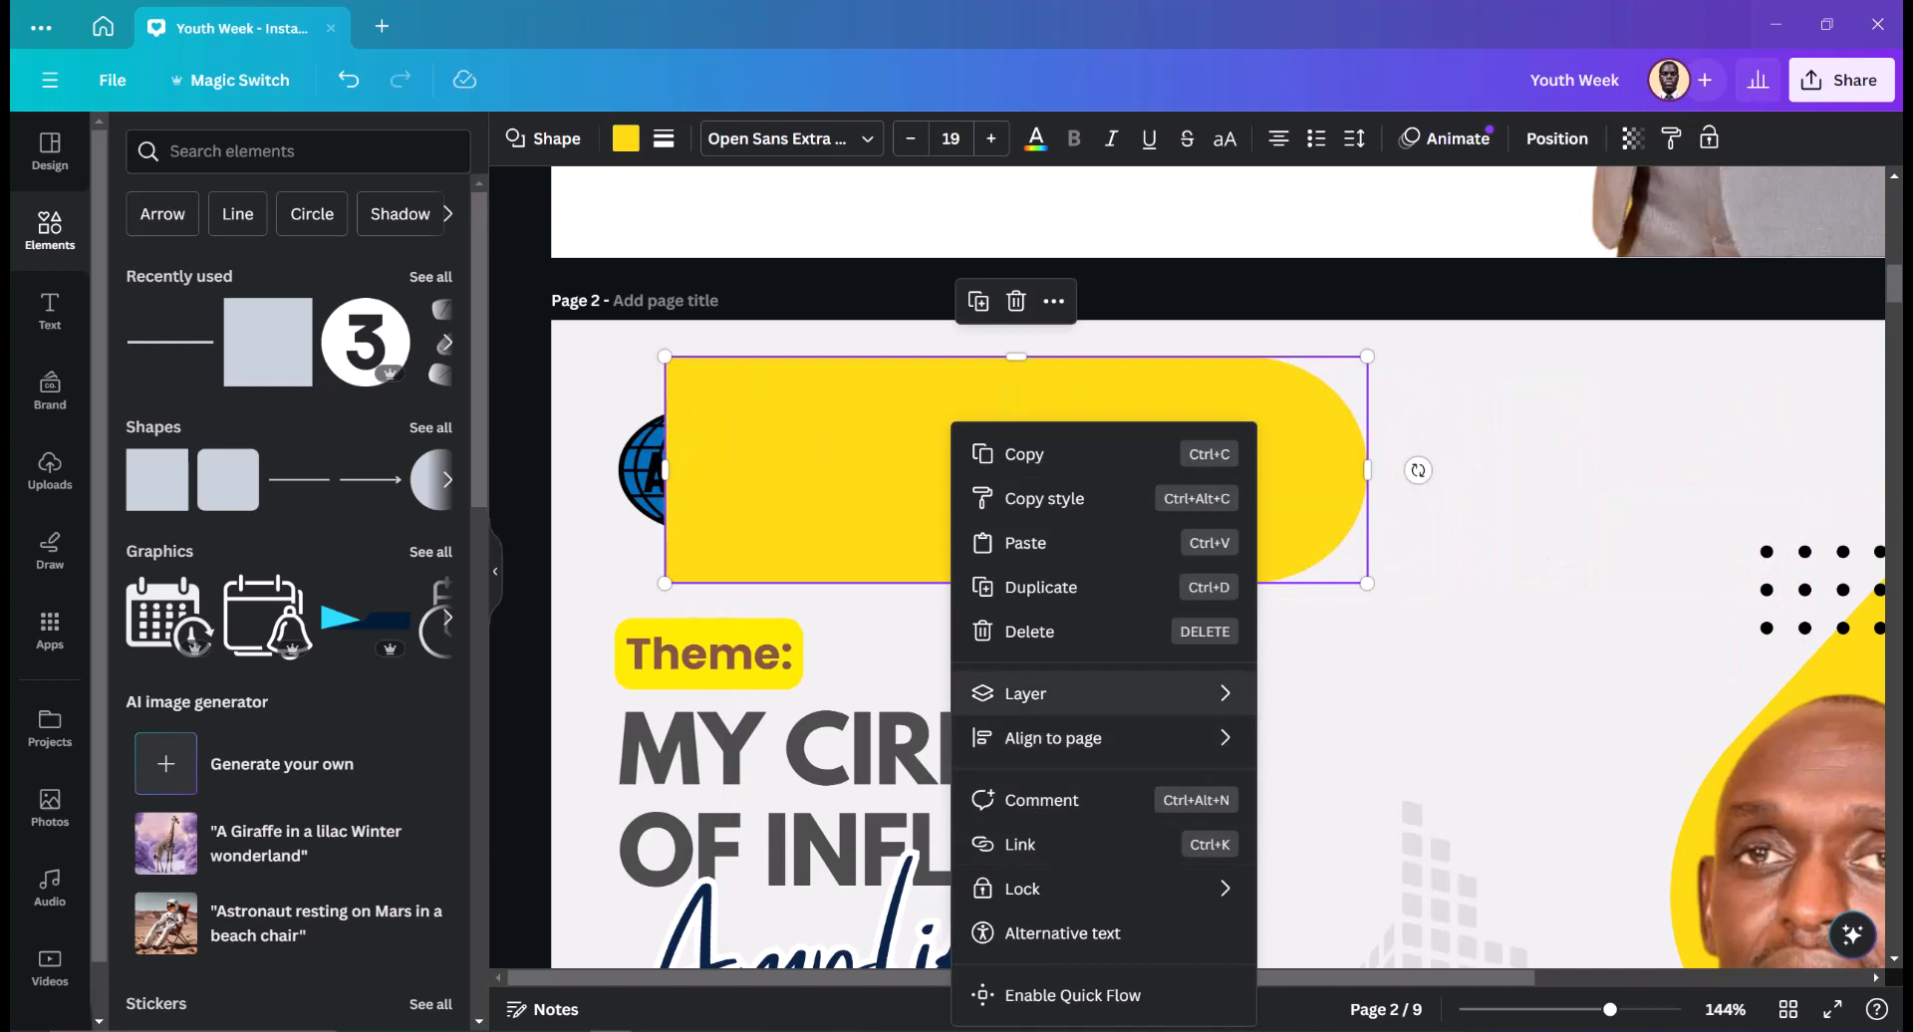
- Send the yellow rounded shape behind the AY logo and MAYS text on page 2 and shrink it around the text
mouse_move(1096, 693)
left_click(1325, 827)
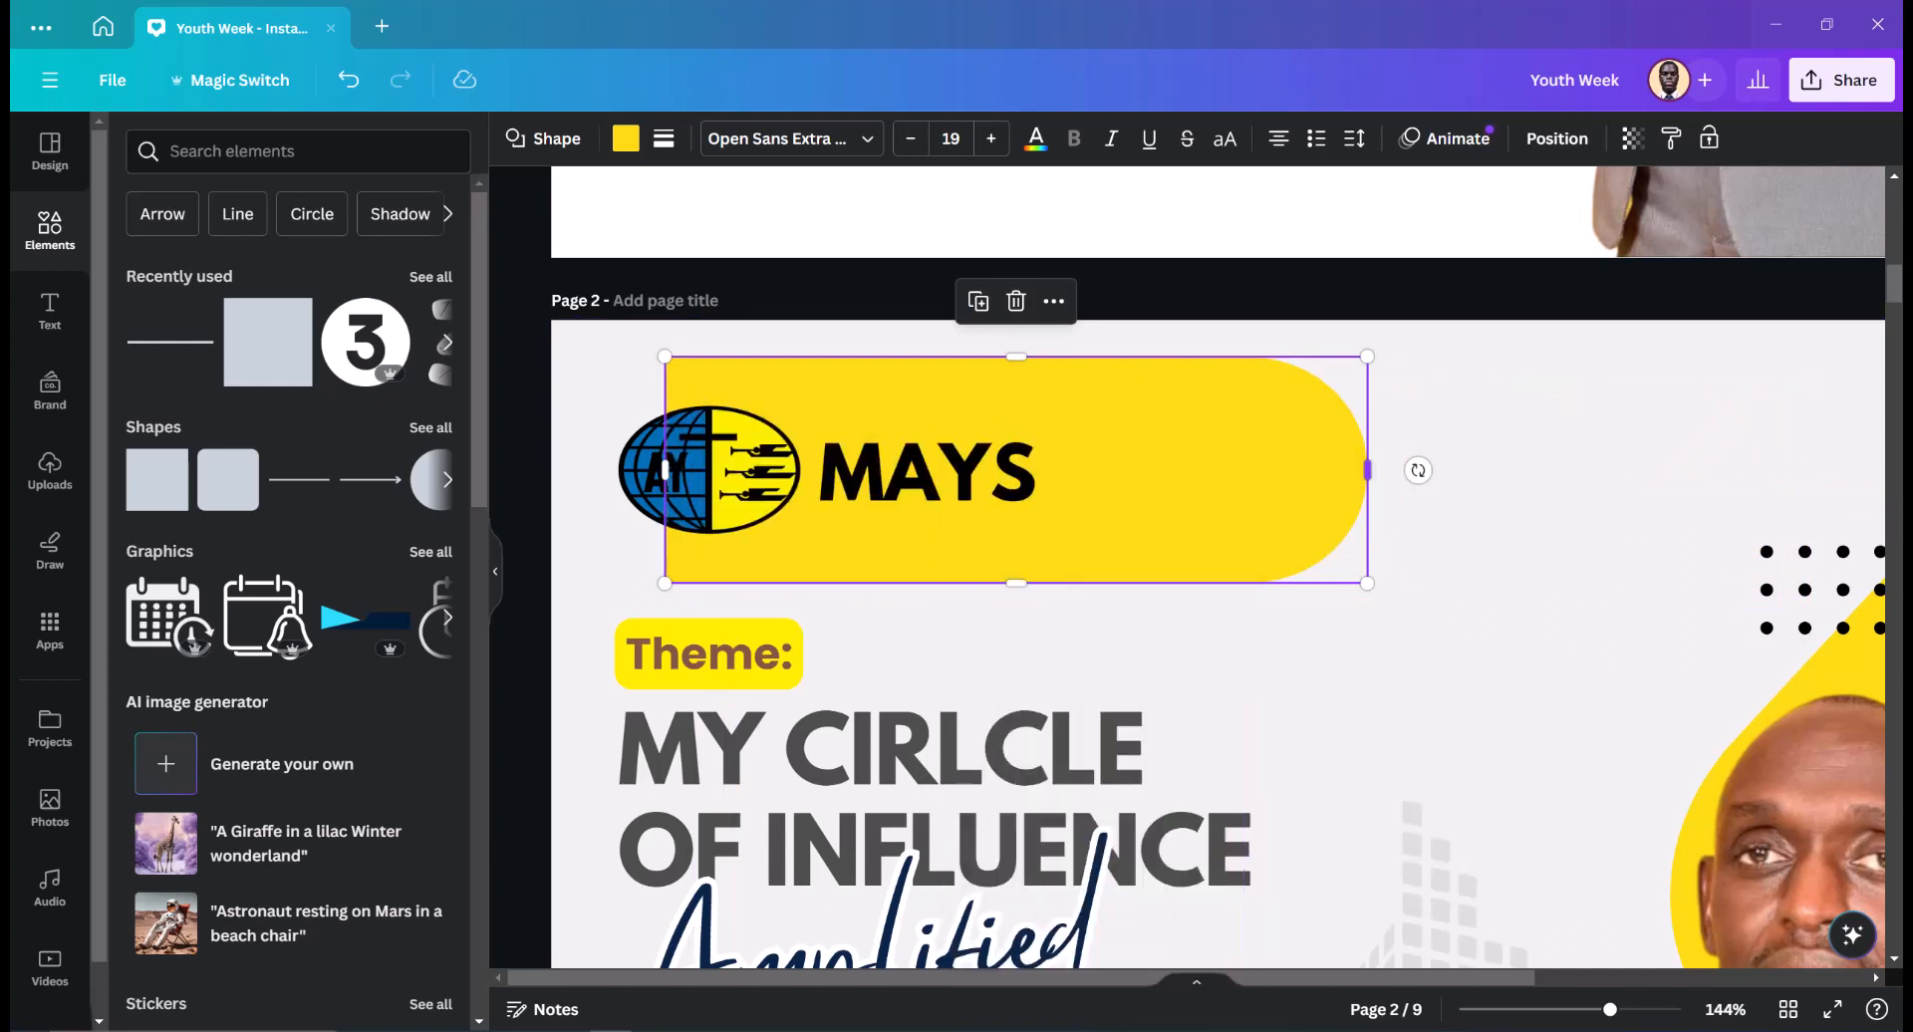
left_click_drag(1367, 583, 1107, 499)
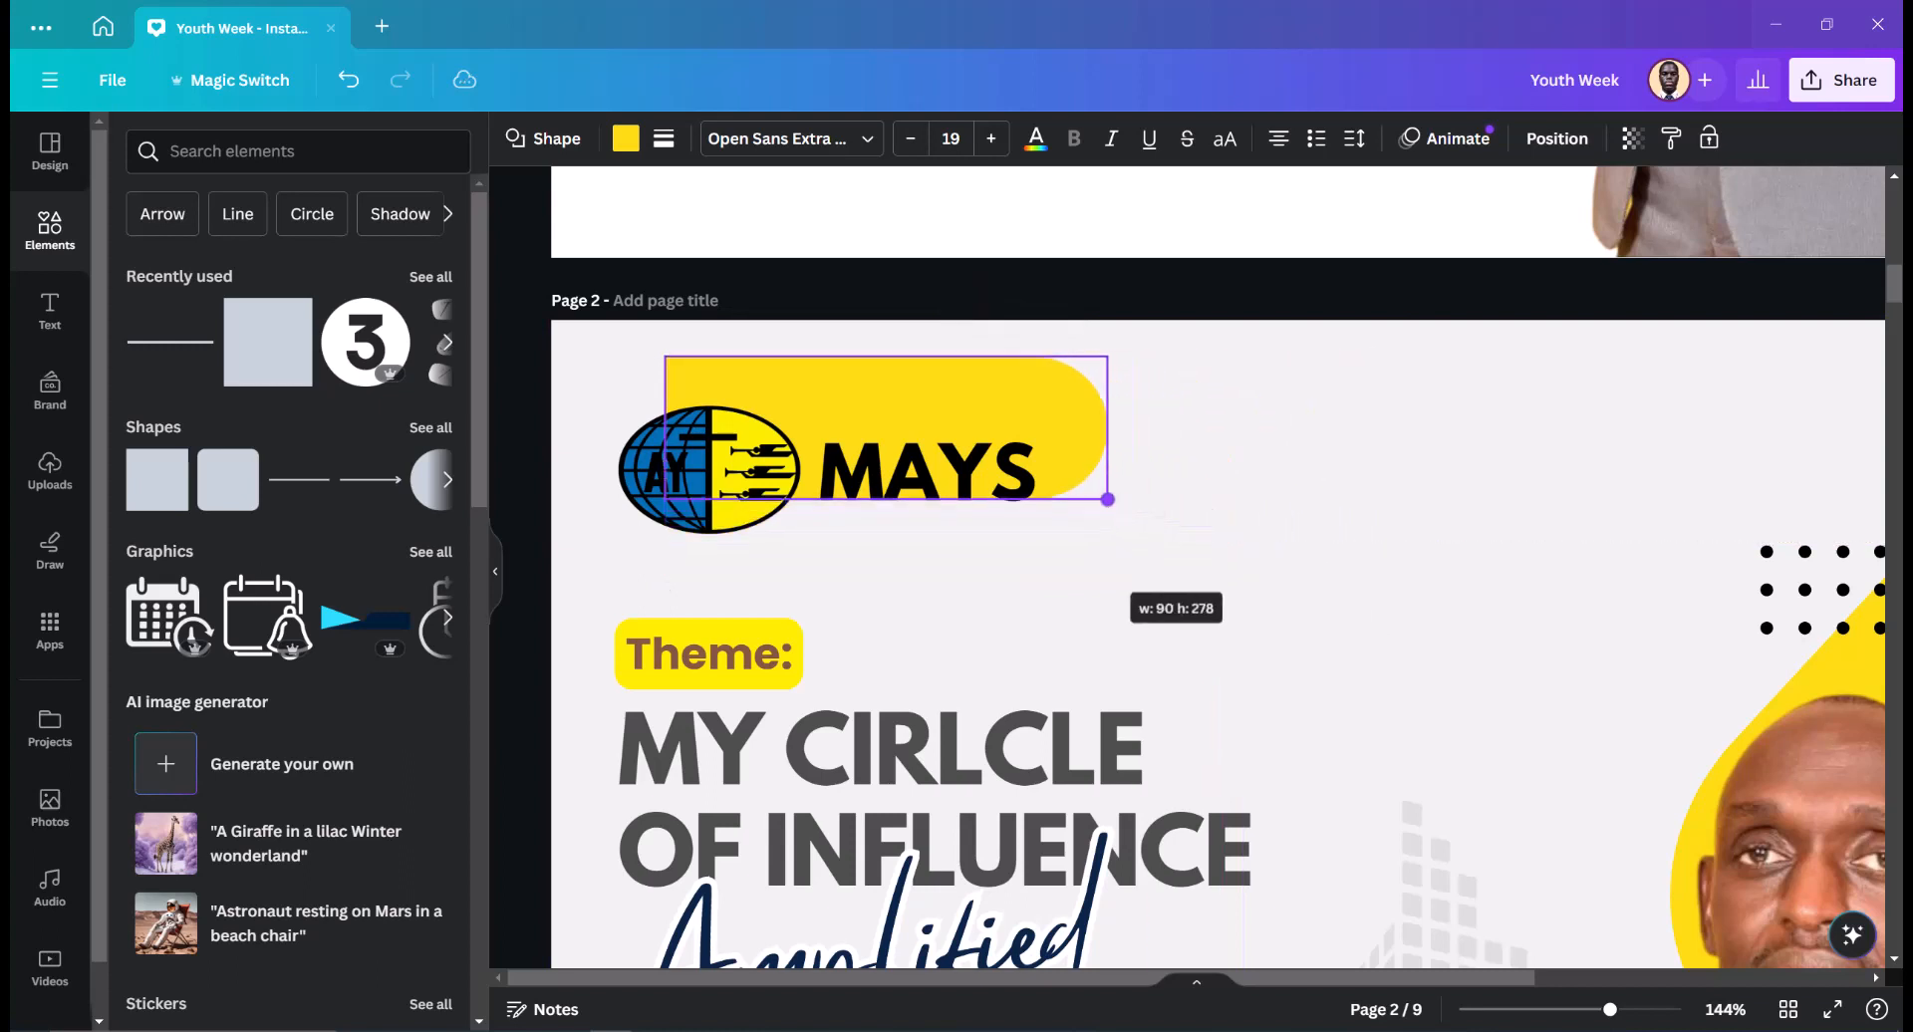
left_click_drag(665, 428, 777, 428)
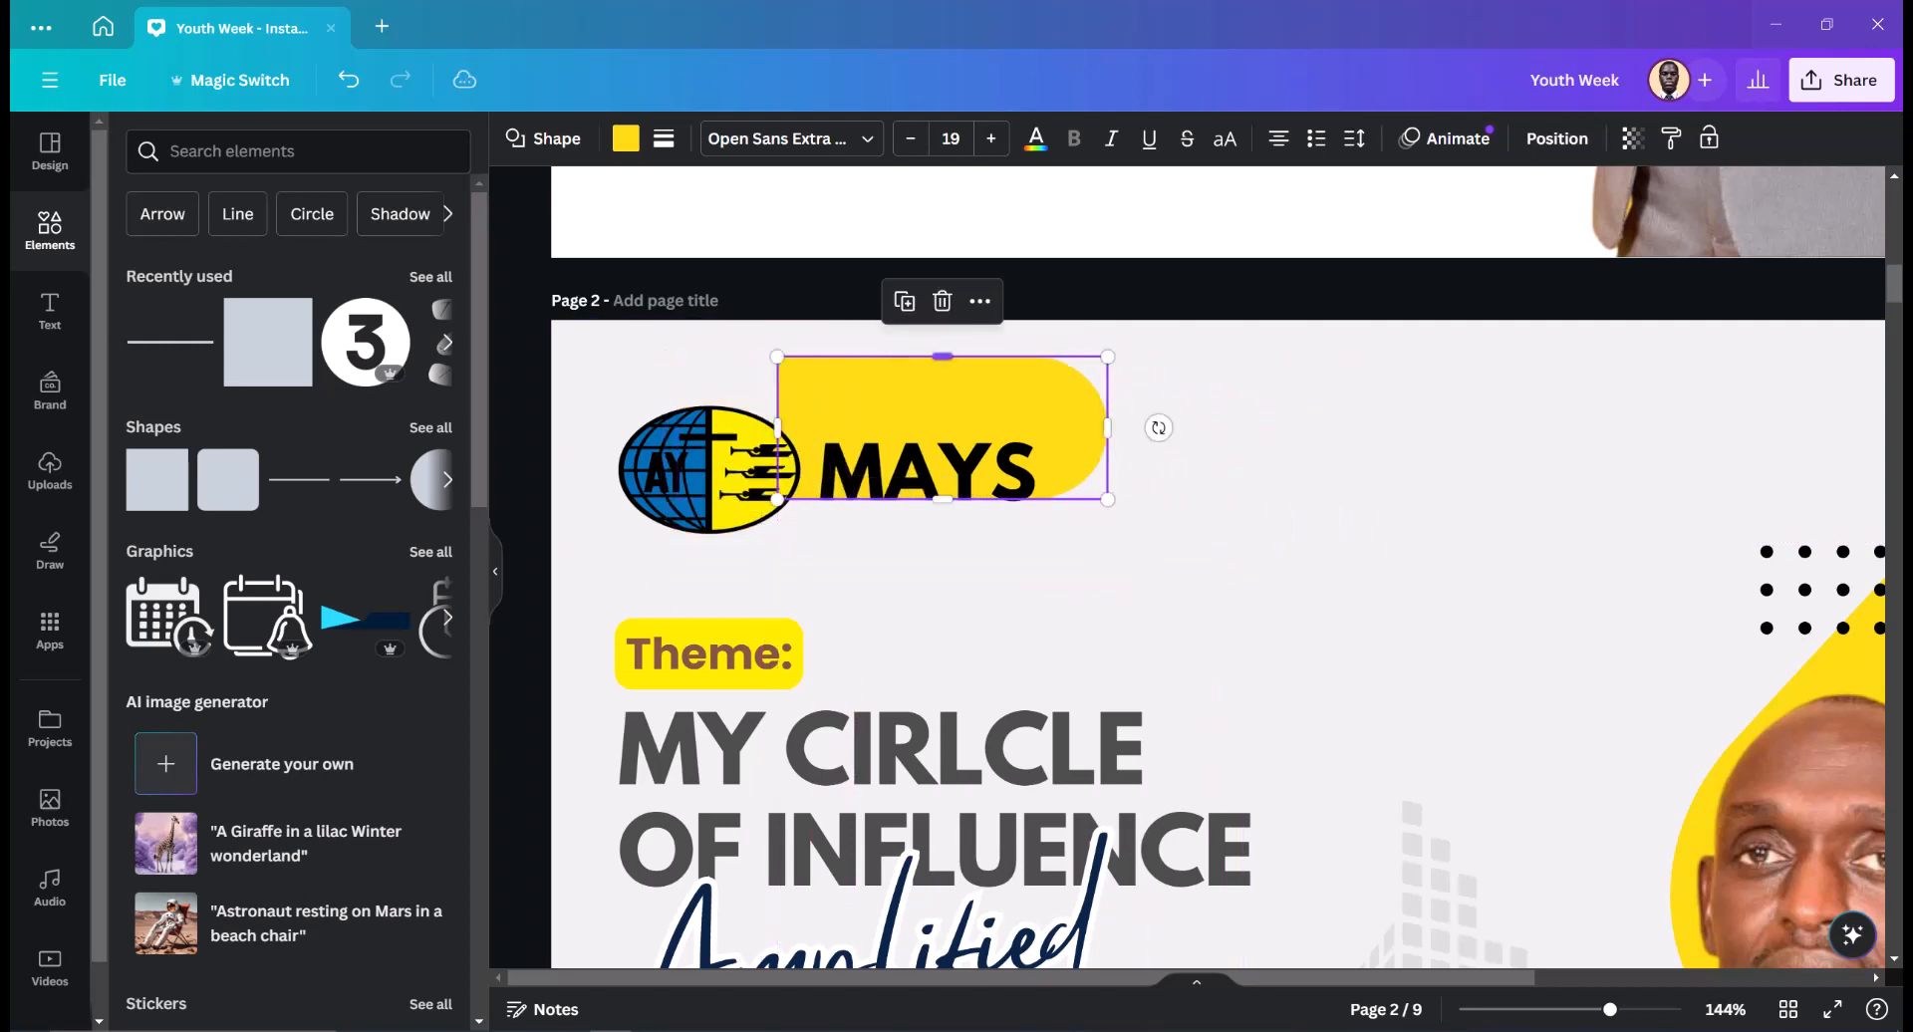
left_click_drag(941, 356, 941, 400)
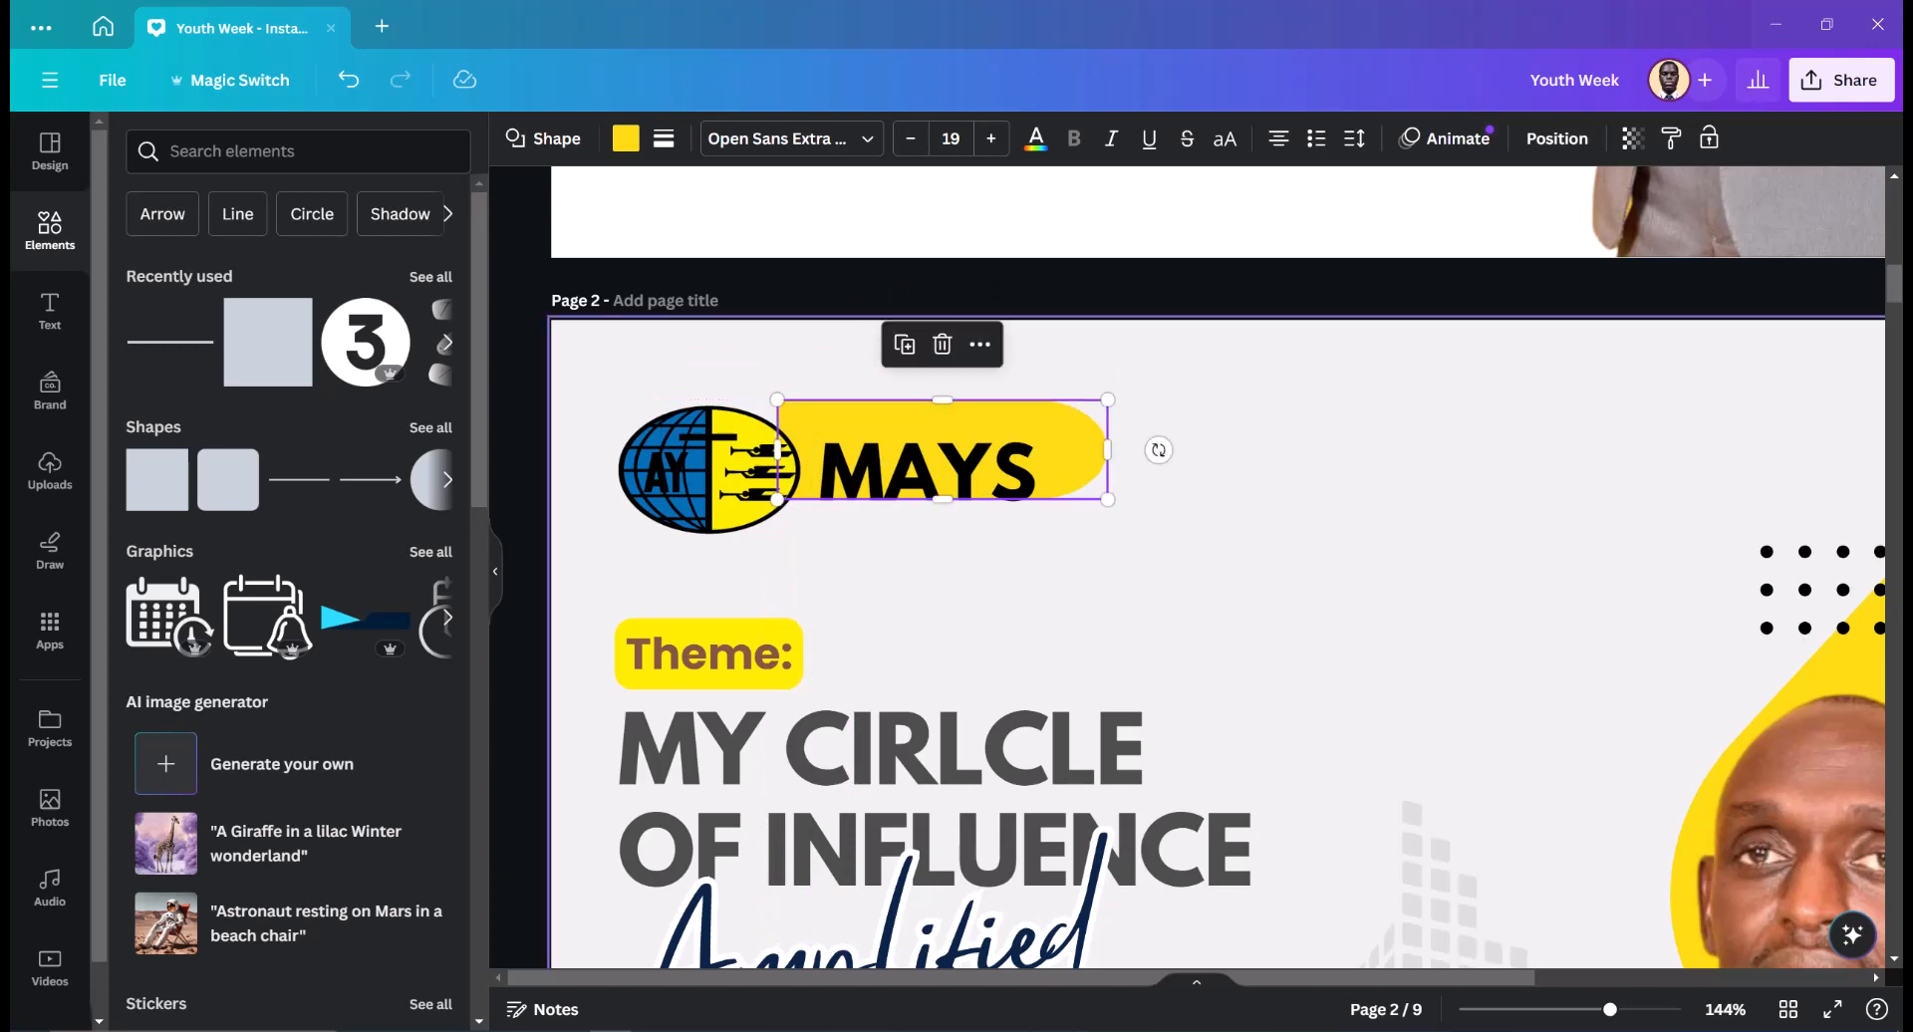
key("ctrl+z")
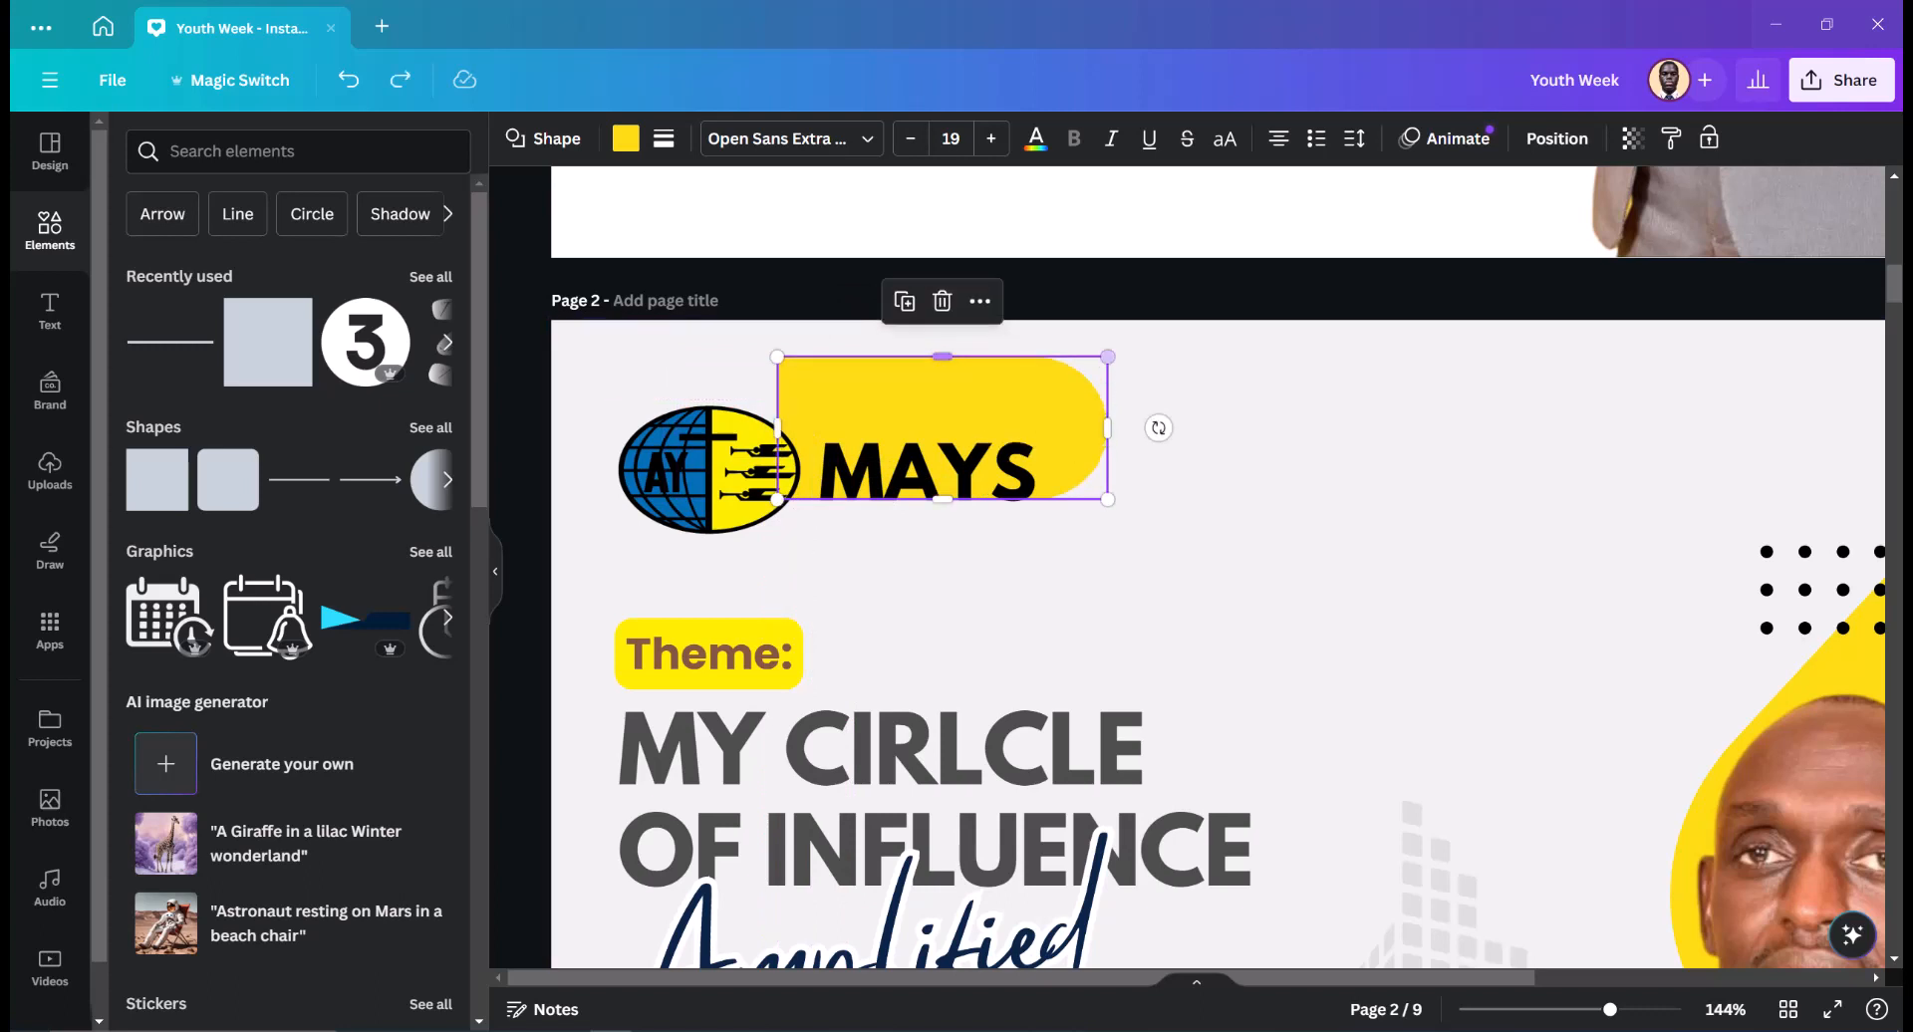
- Fit the yellow shape as a slim band behind MAYS, running from inside the logo to just past the text
left_click_drag(1107, 355, 1017, 396)
left_click_drag(917, 430, 901, 452)
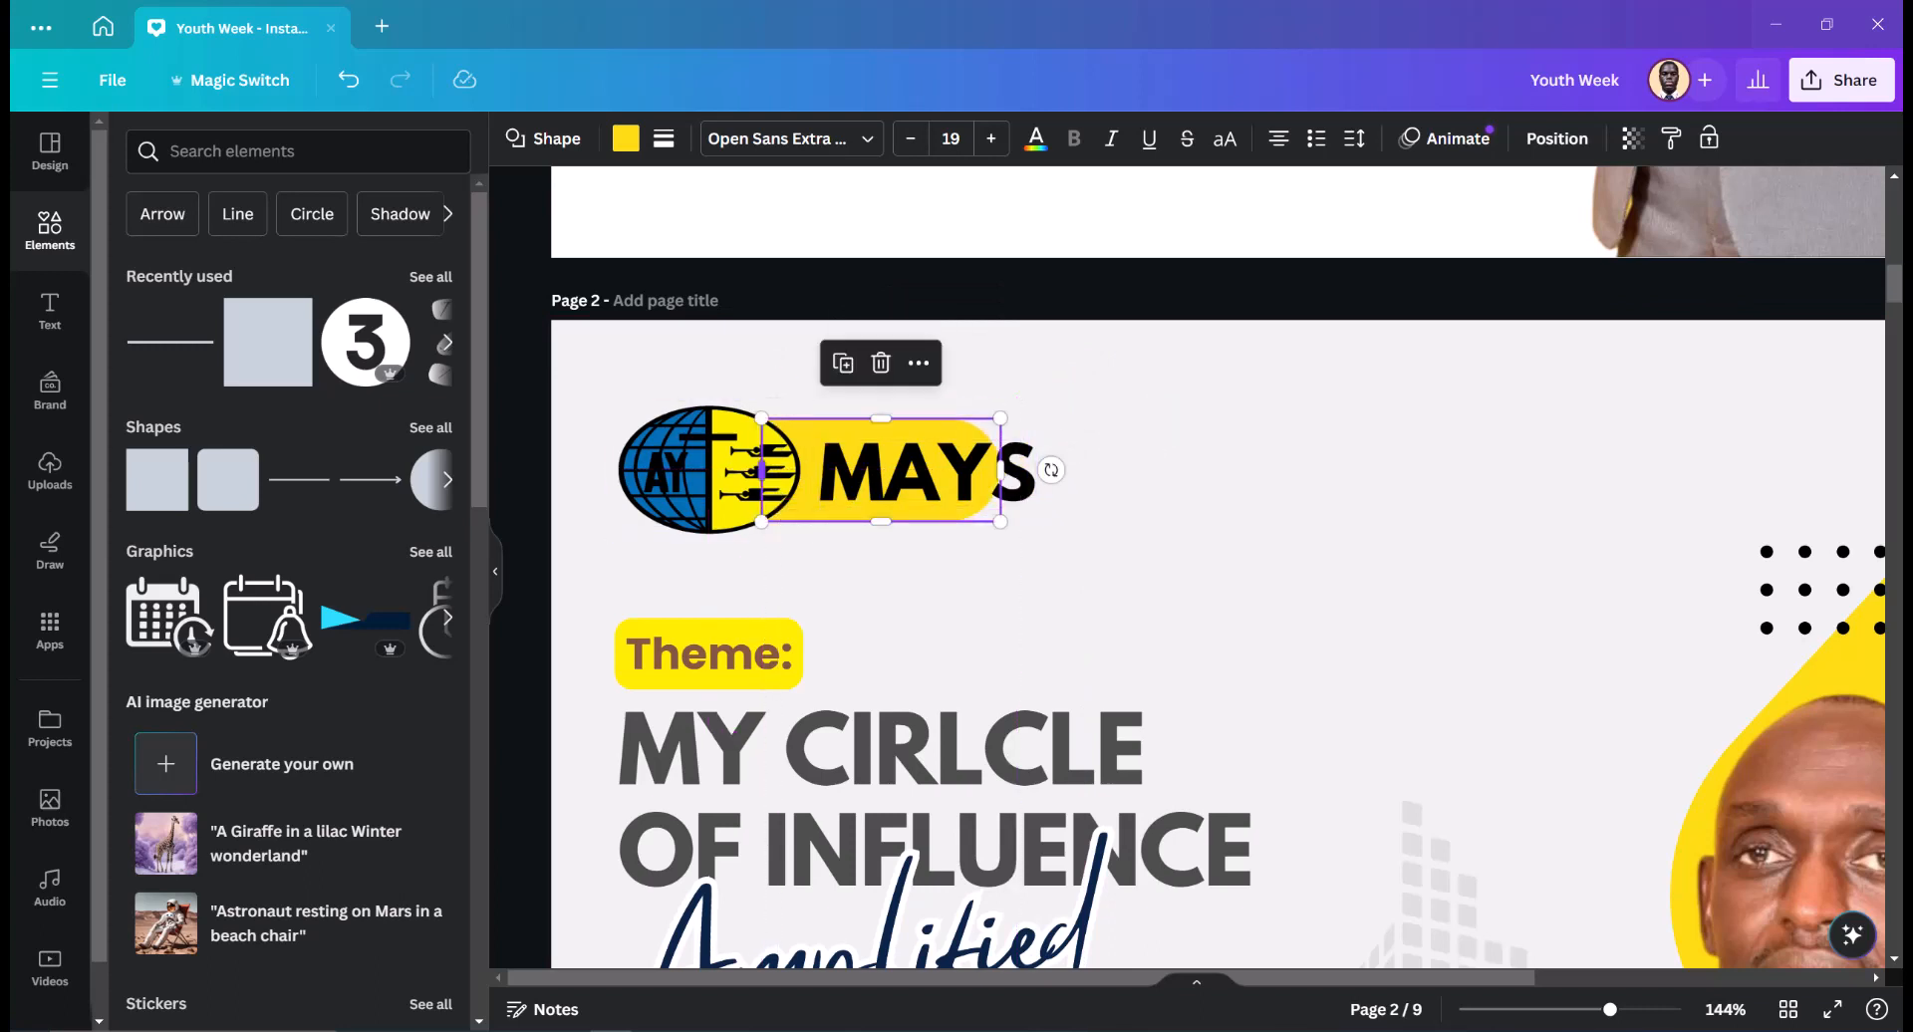
left_click_drag(762, 470, 723, 471)
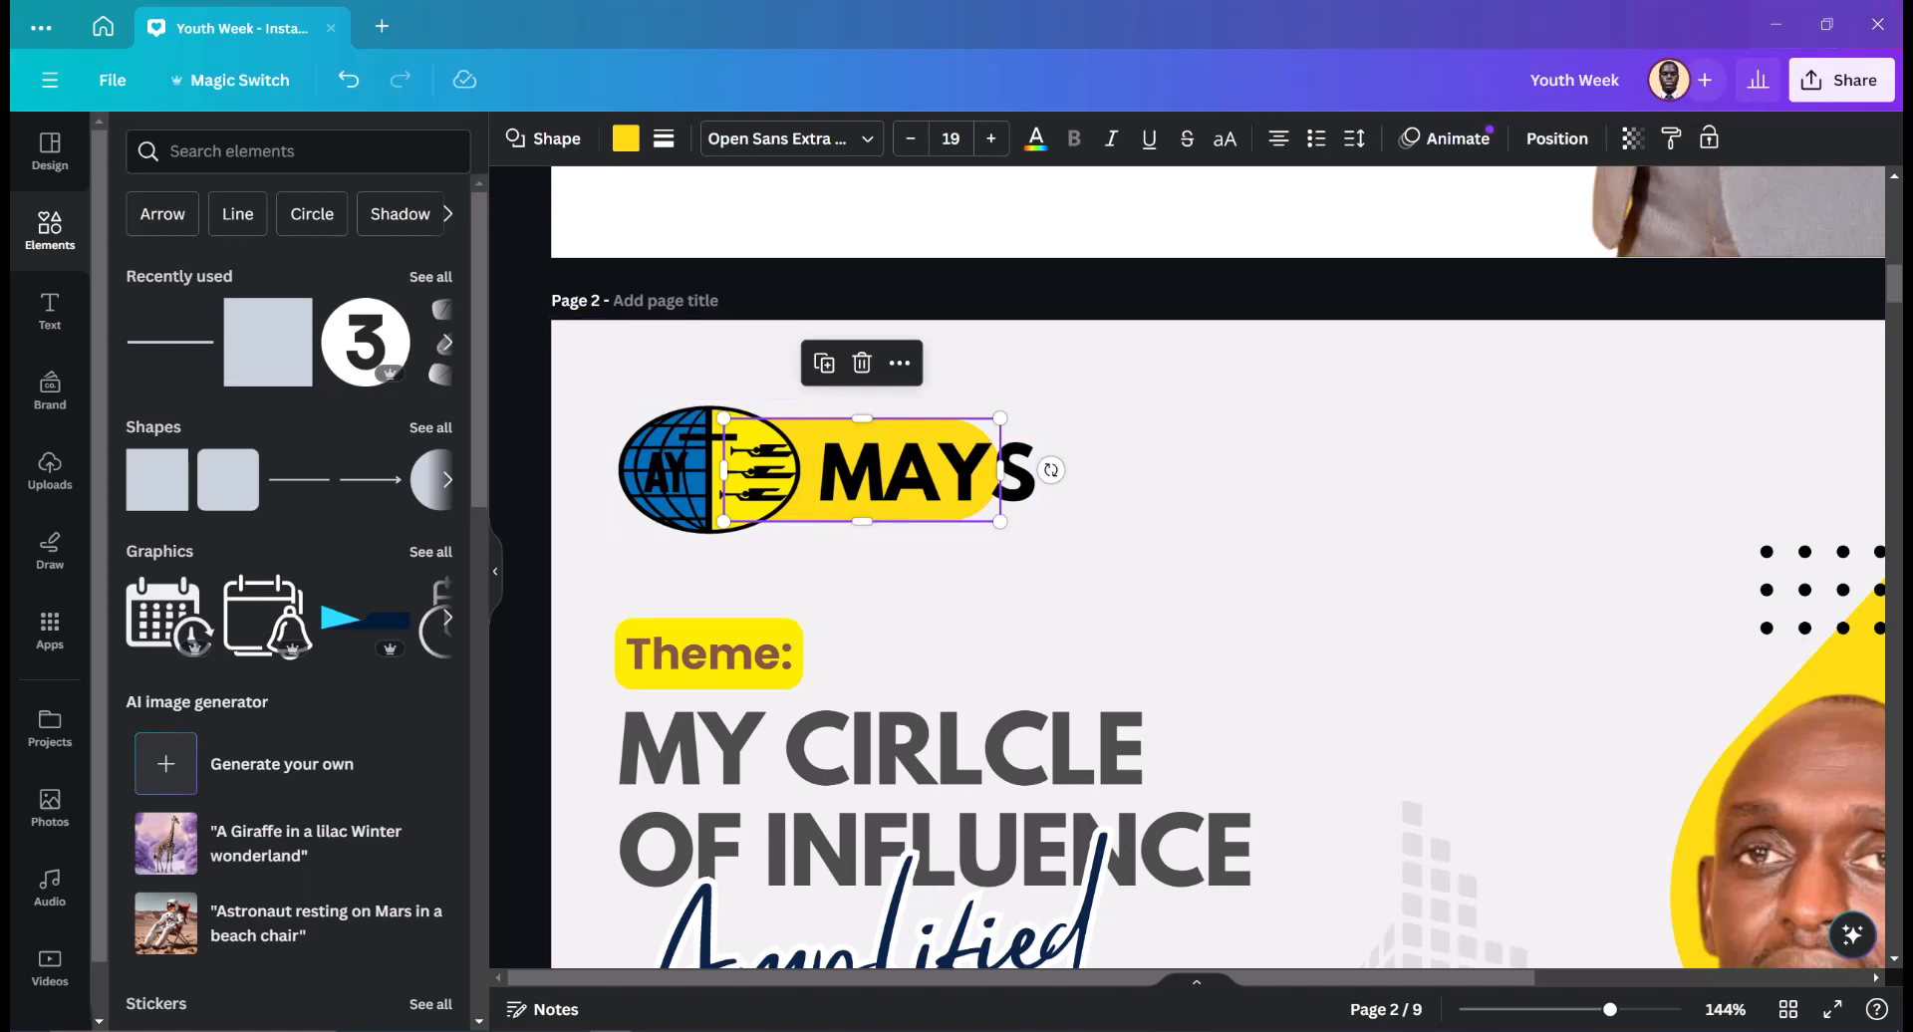
left_click_drag(1000, 469, 1082, 469)
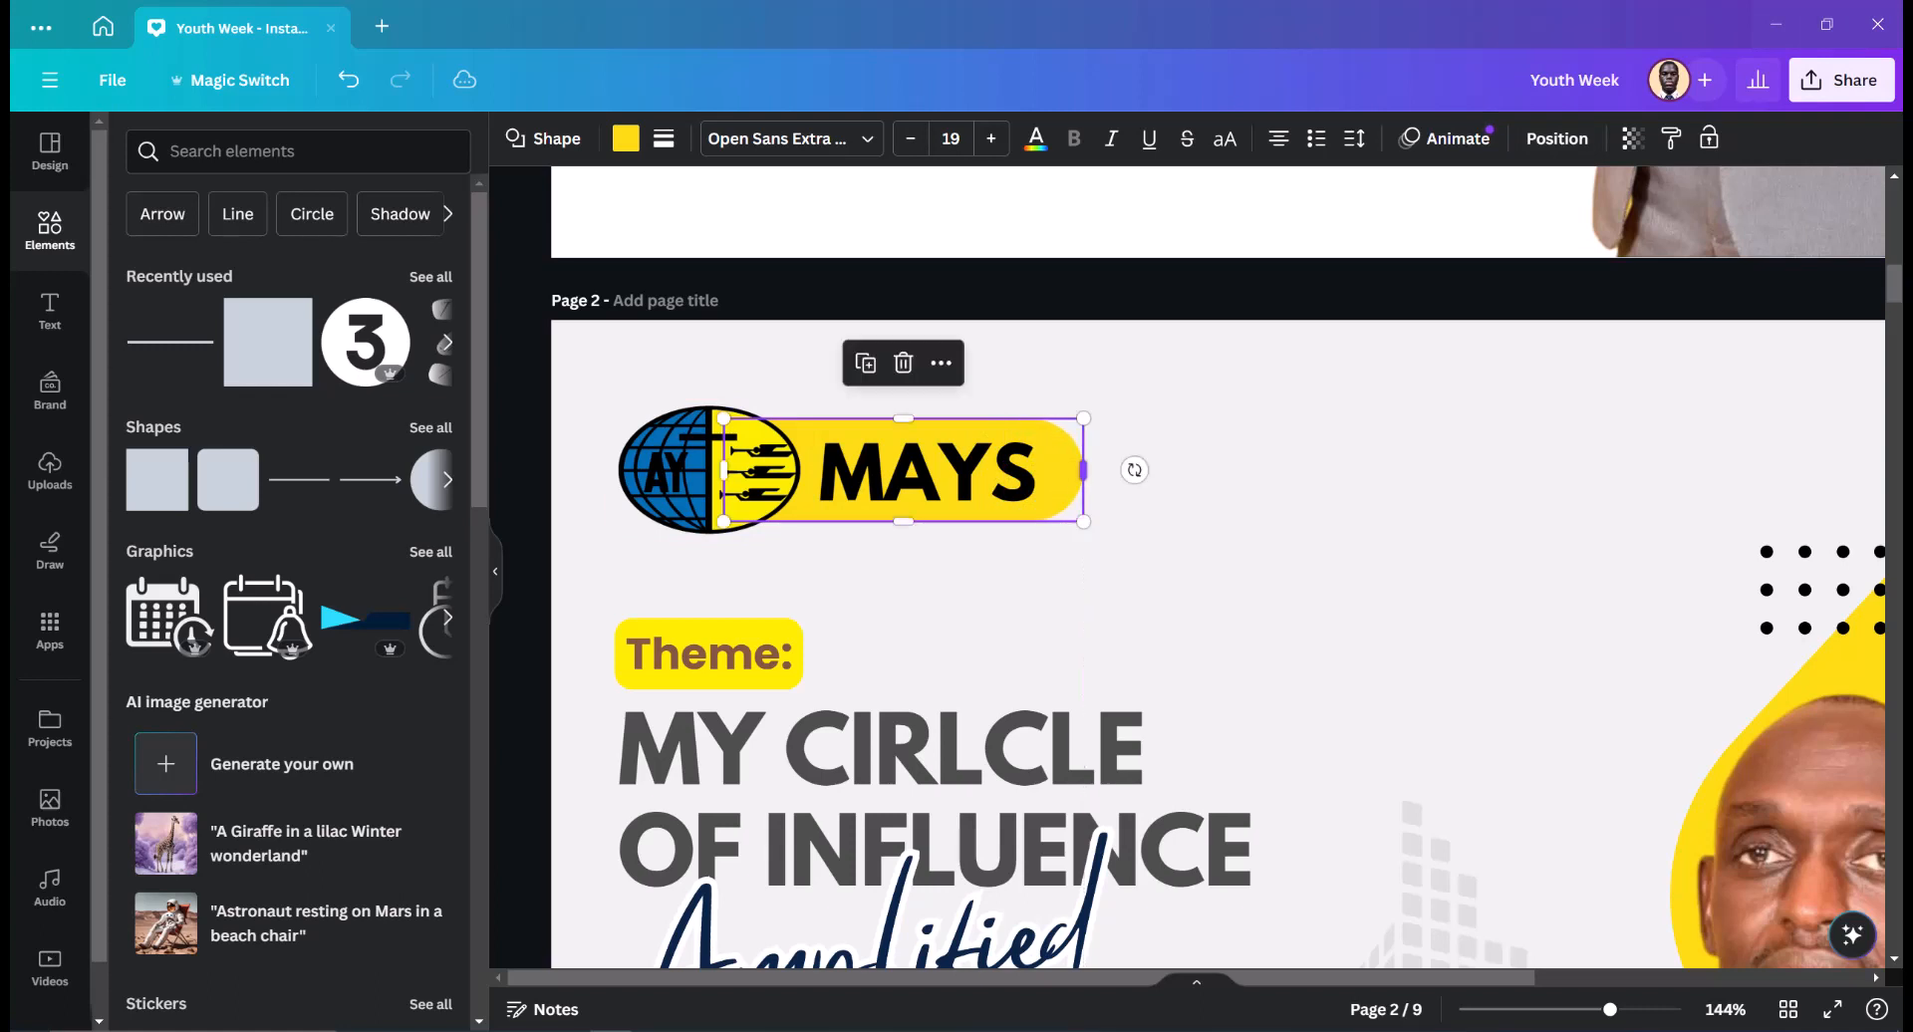
- Nudge the MAYS text slightly up so it sits vertically centred on the yellow band
left_click(1131, 469)
left_click(941, 476)
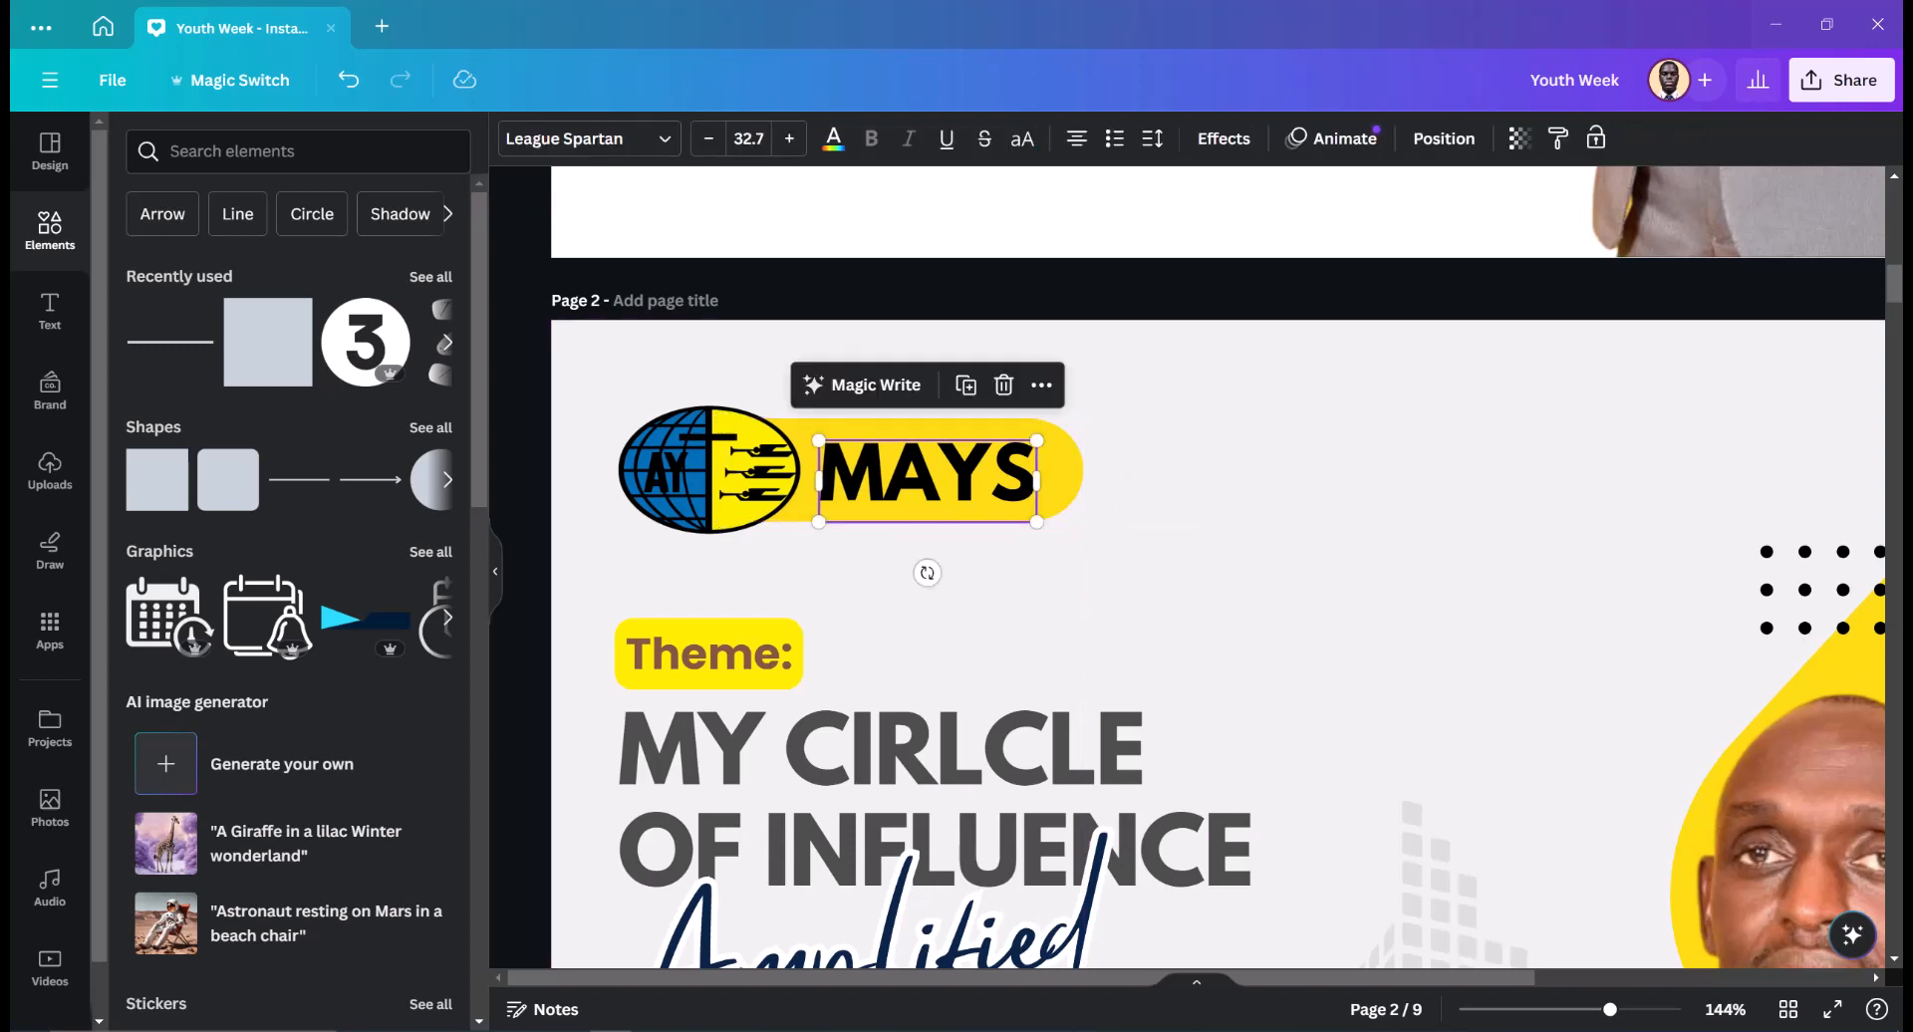
key("Up")
key("Up")
key("Down")
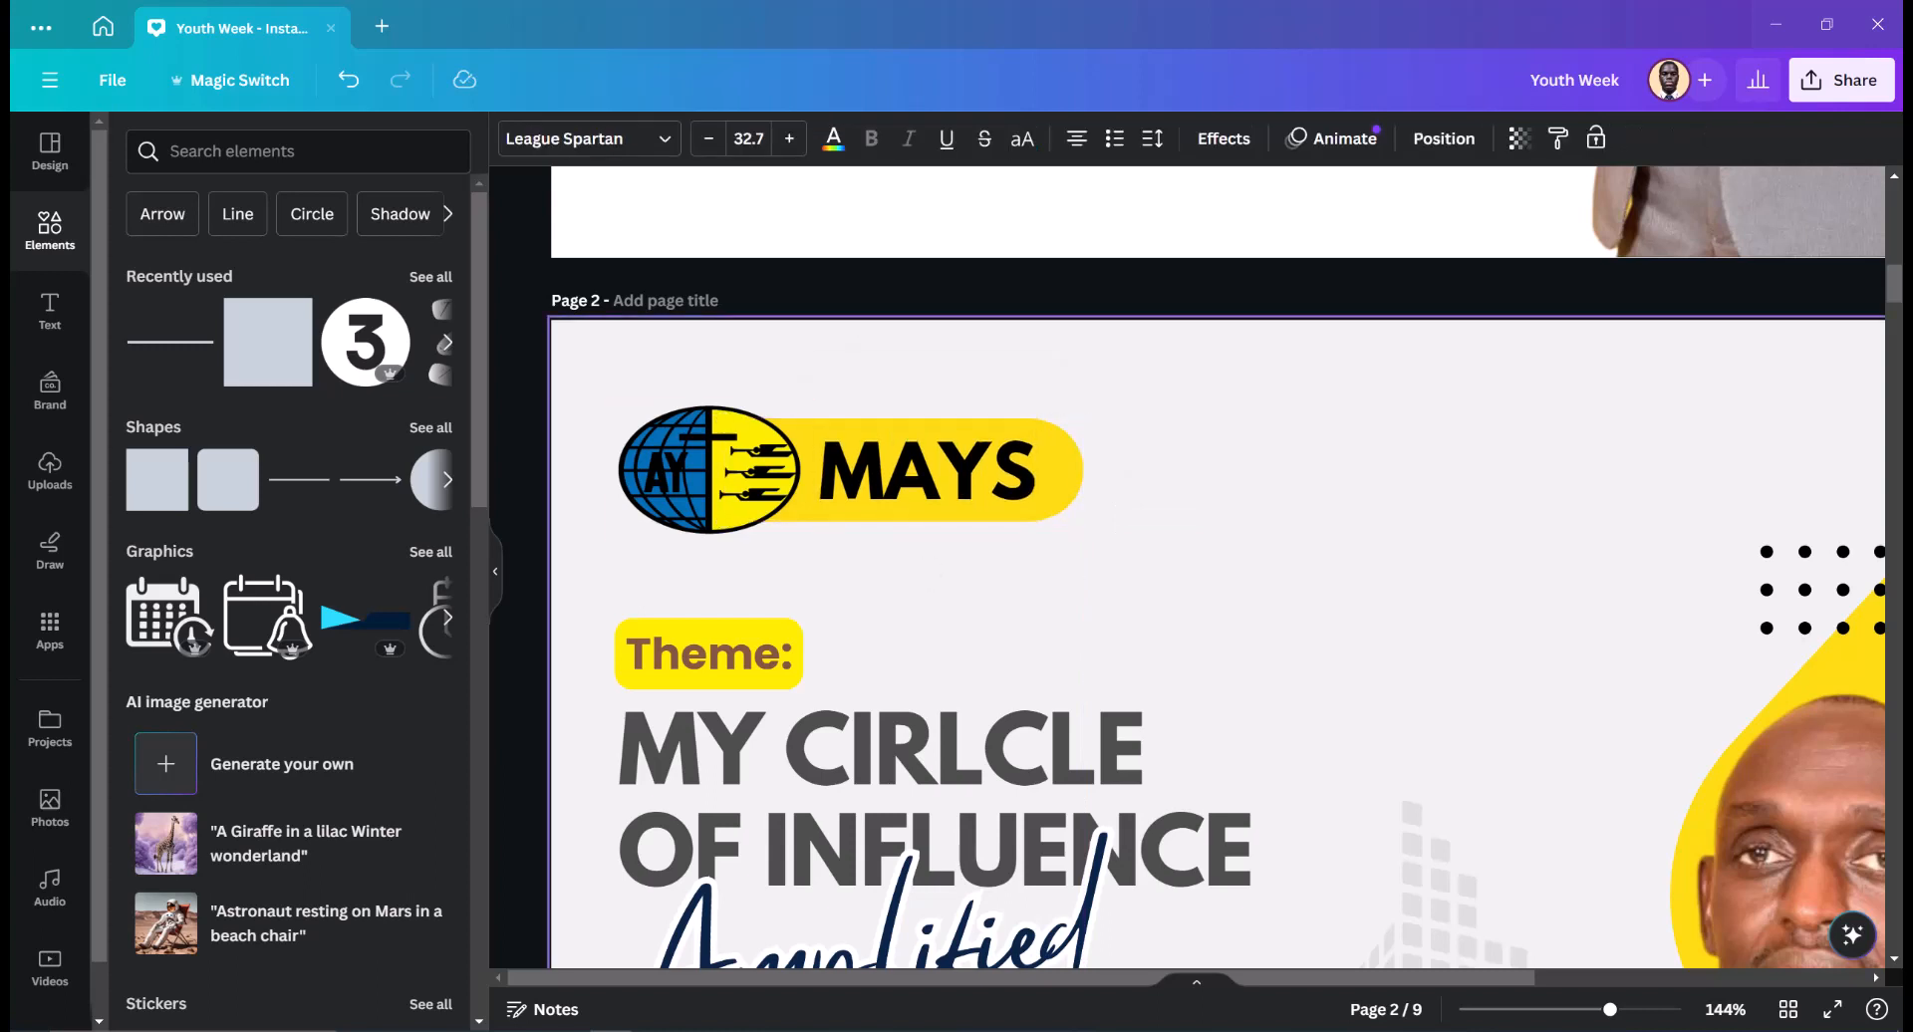
- Nudge the yellow band left until its straight edge meets the middle of the AY logo
left_click(1059, 473)
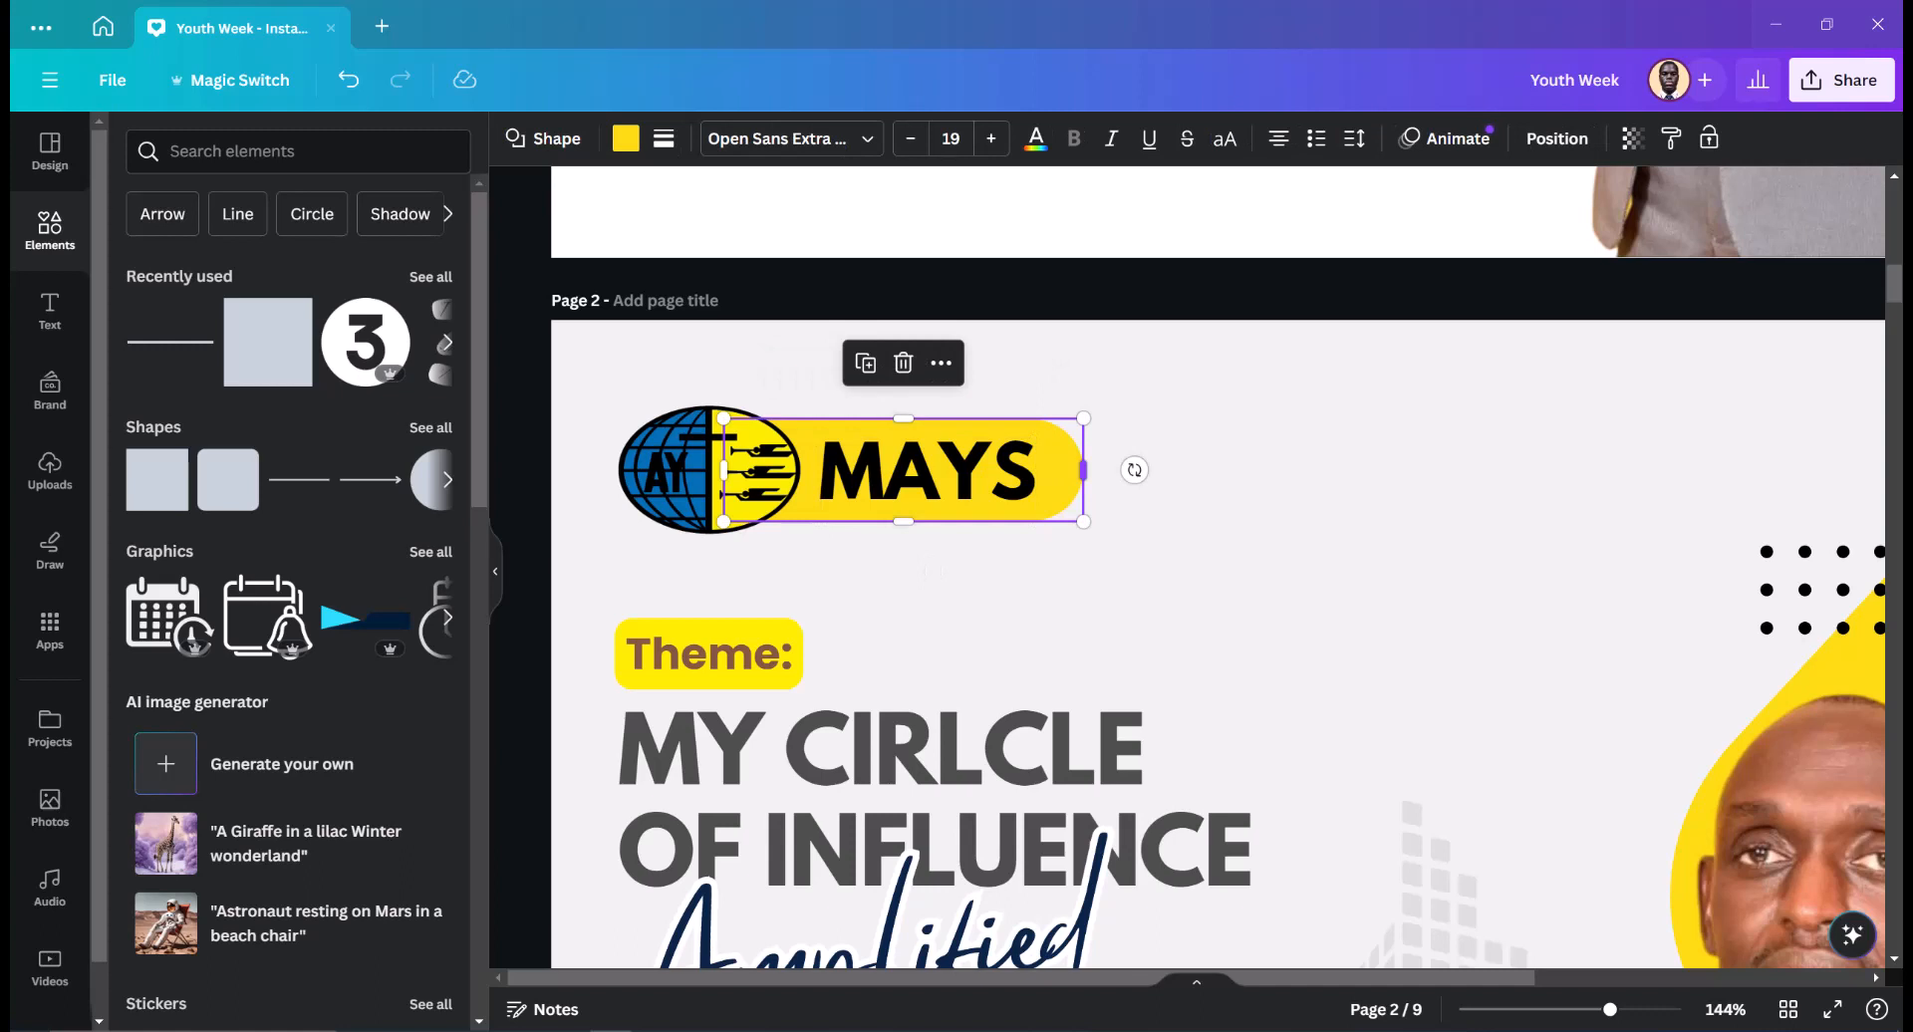
key("Left")
key("Left")
key("Left")
key("Left")
key("Left")
key("Left")
key("Left")
key("Left")
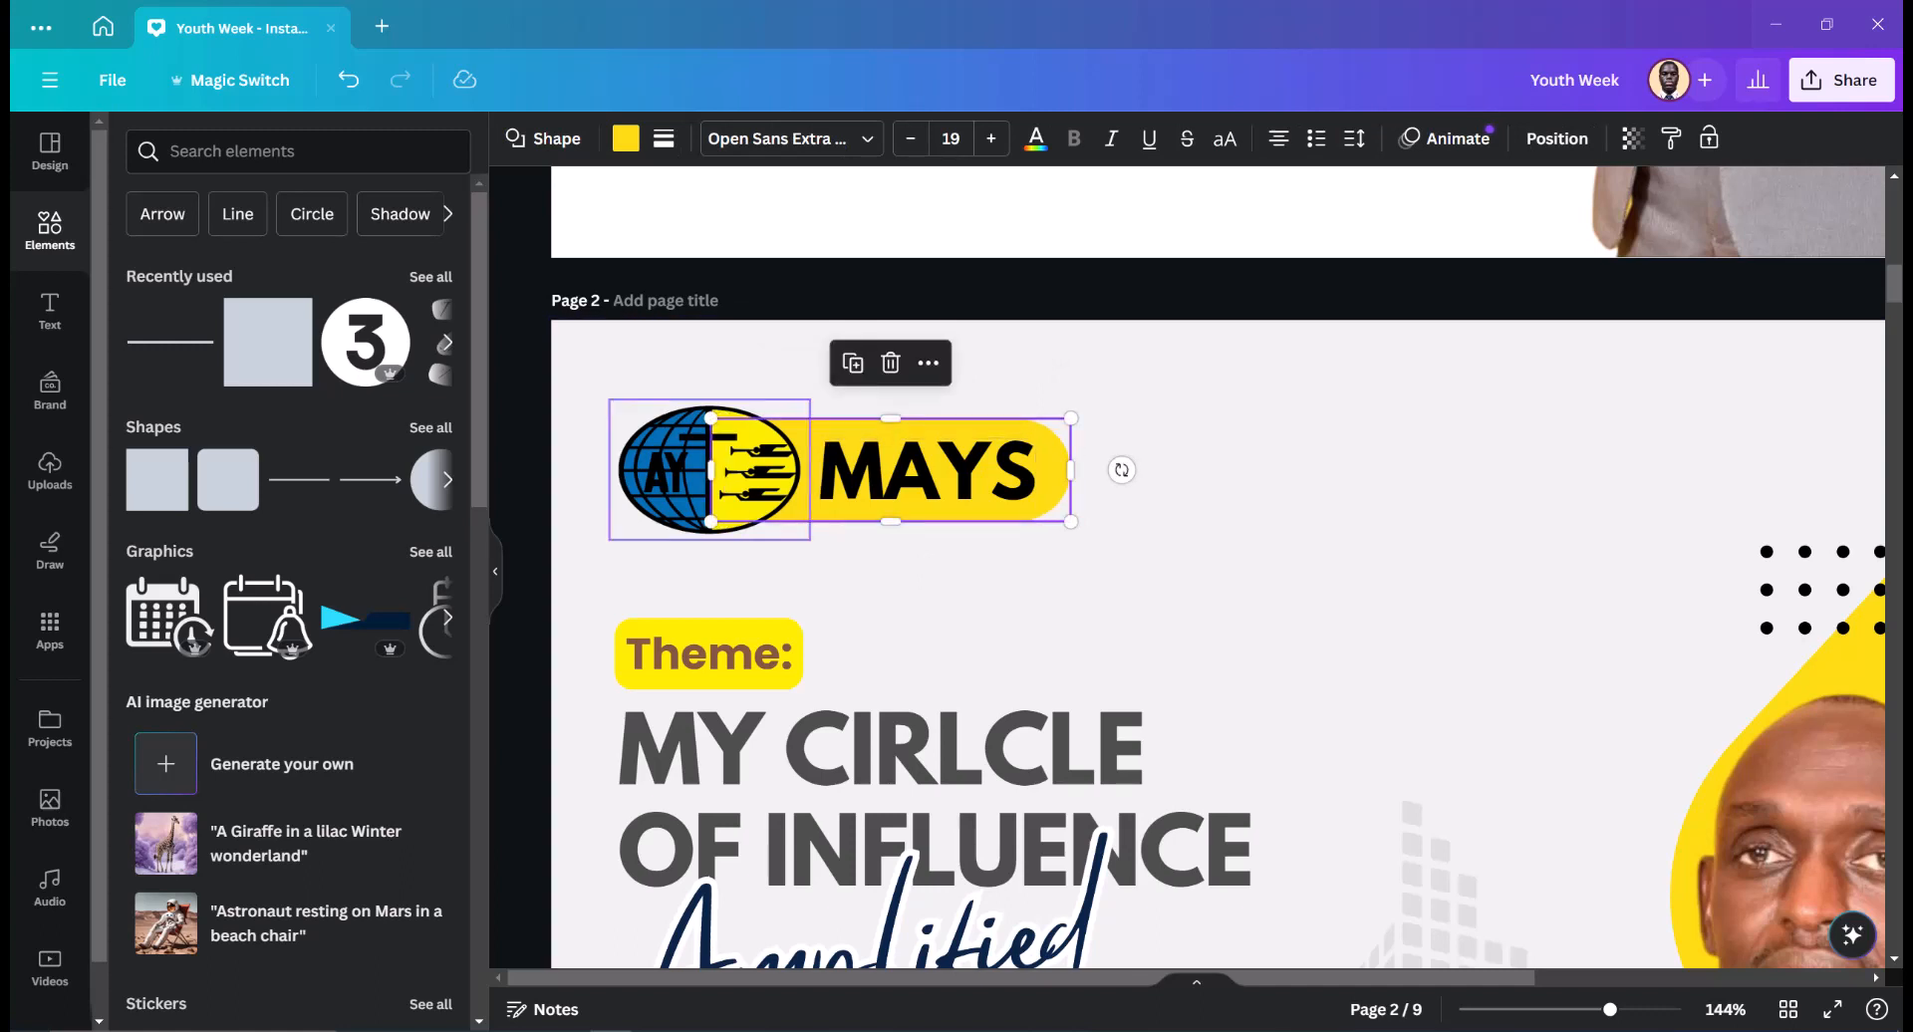
left_click(757, 570)
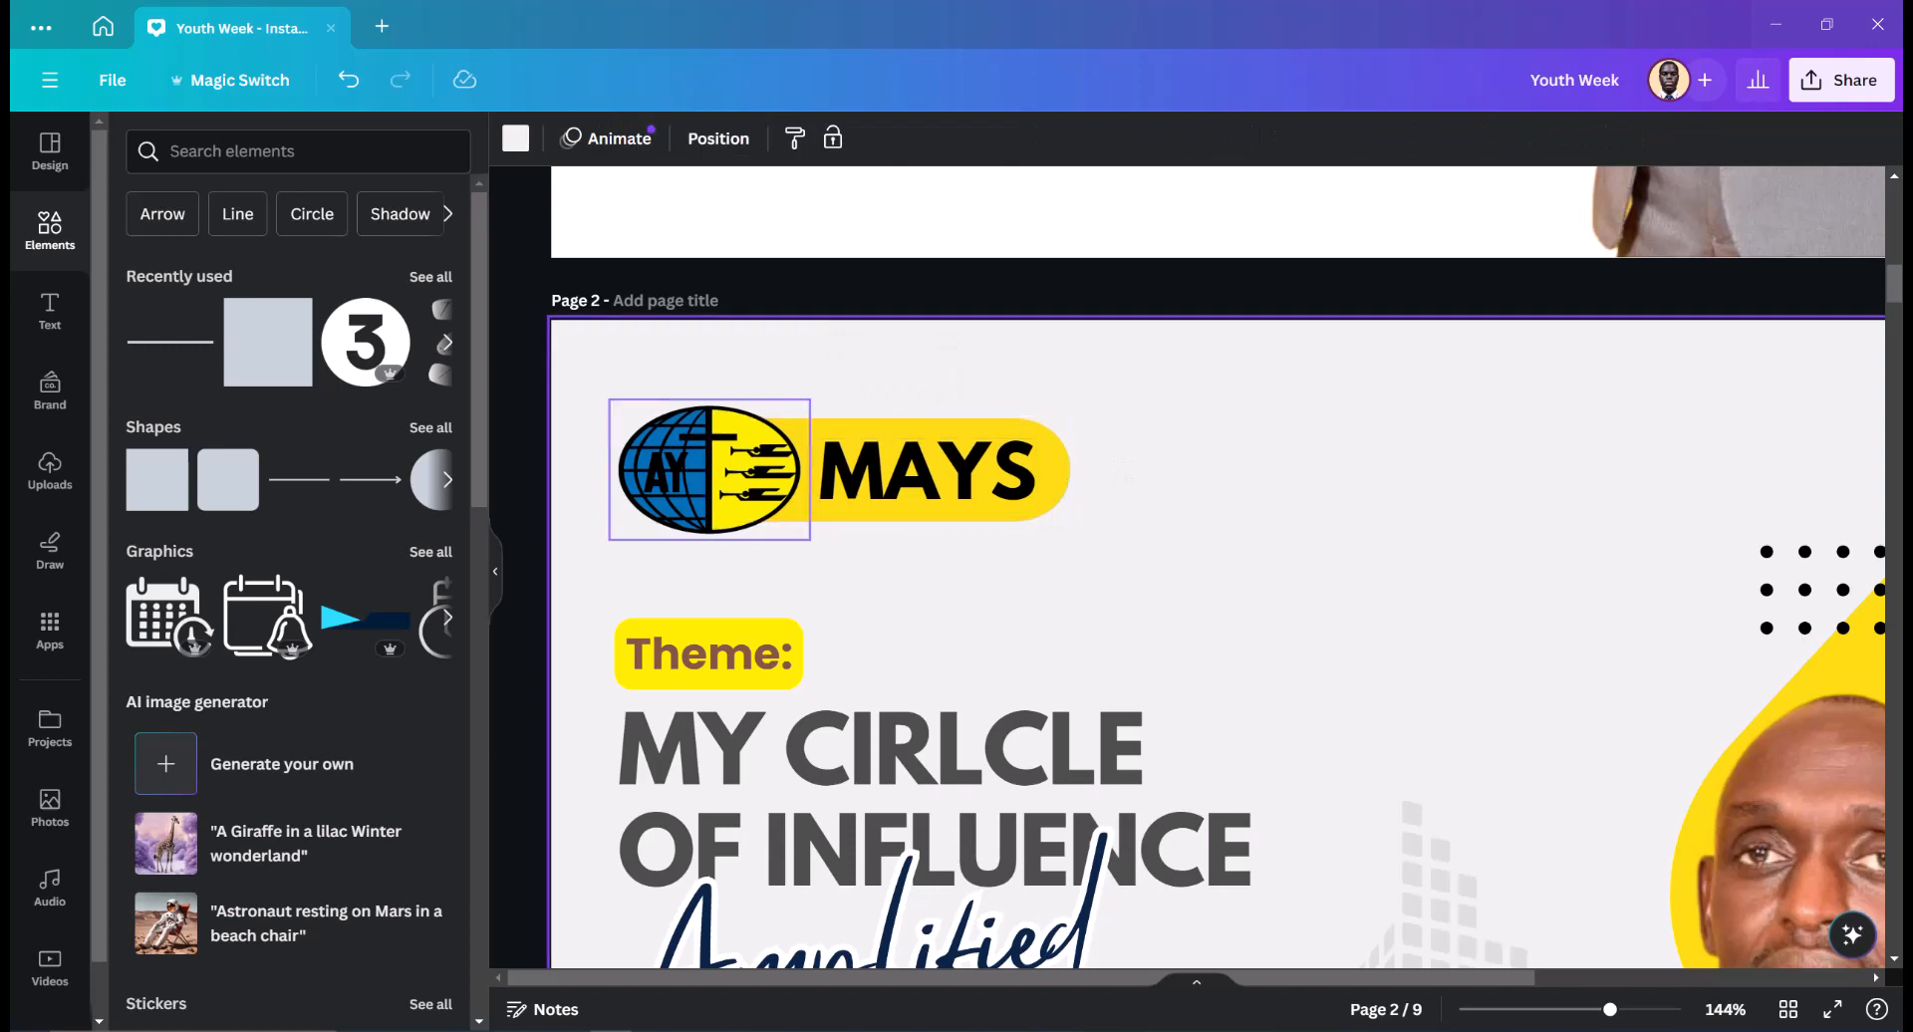
- Recolour the yellow band behind MAYS with the blue from the AY logo's photo colours
left_click(739, 476)
left_click(1052, 474)
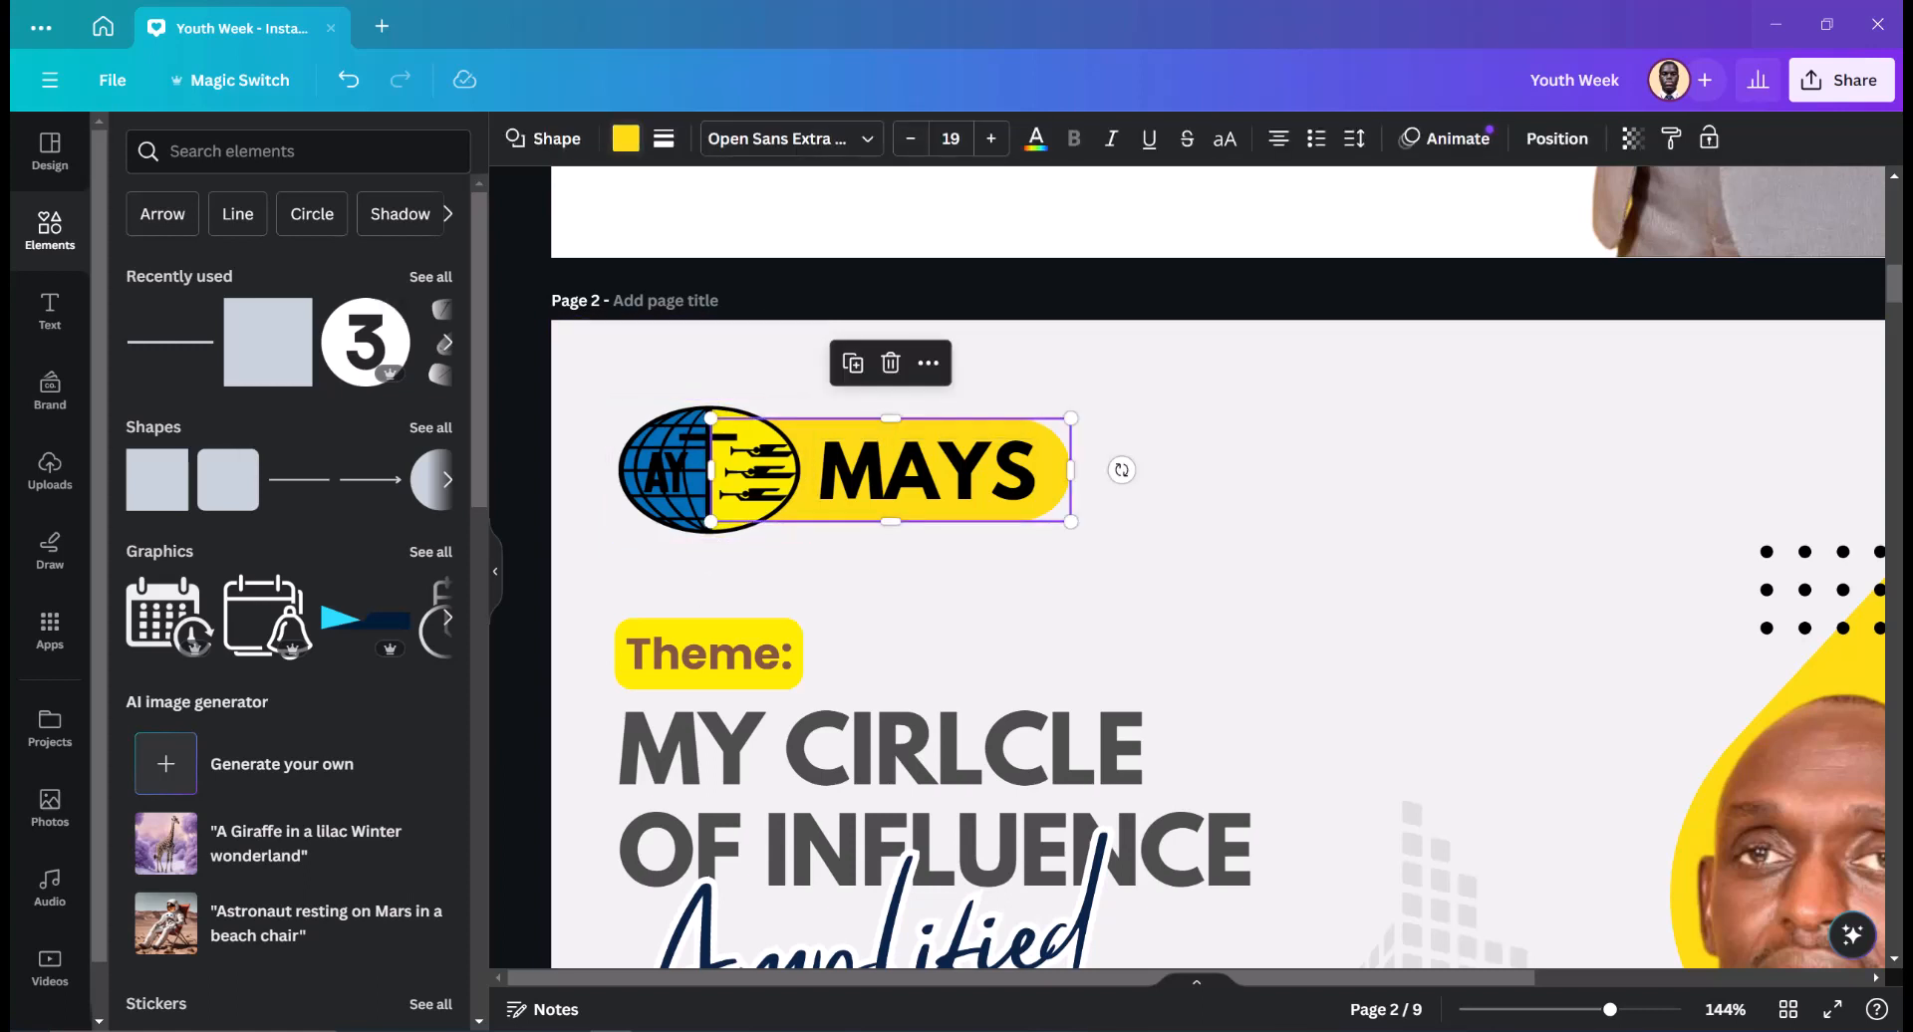
left_click(625, 138)
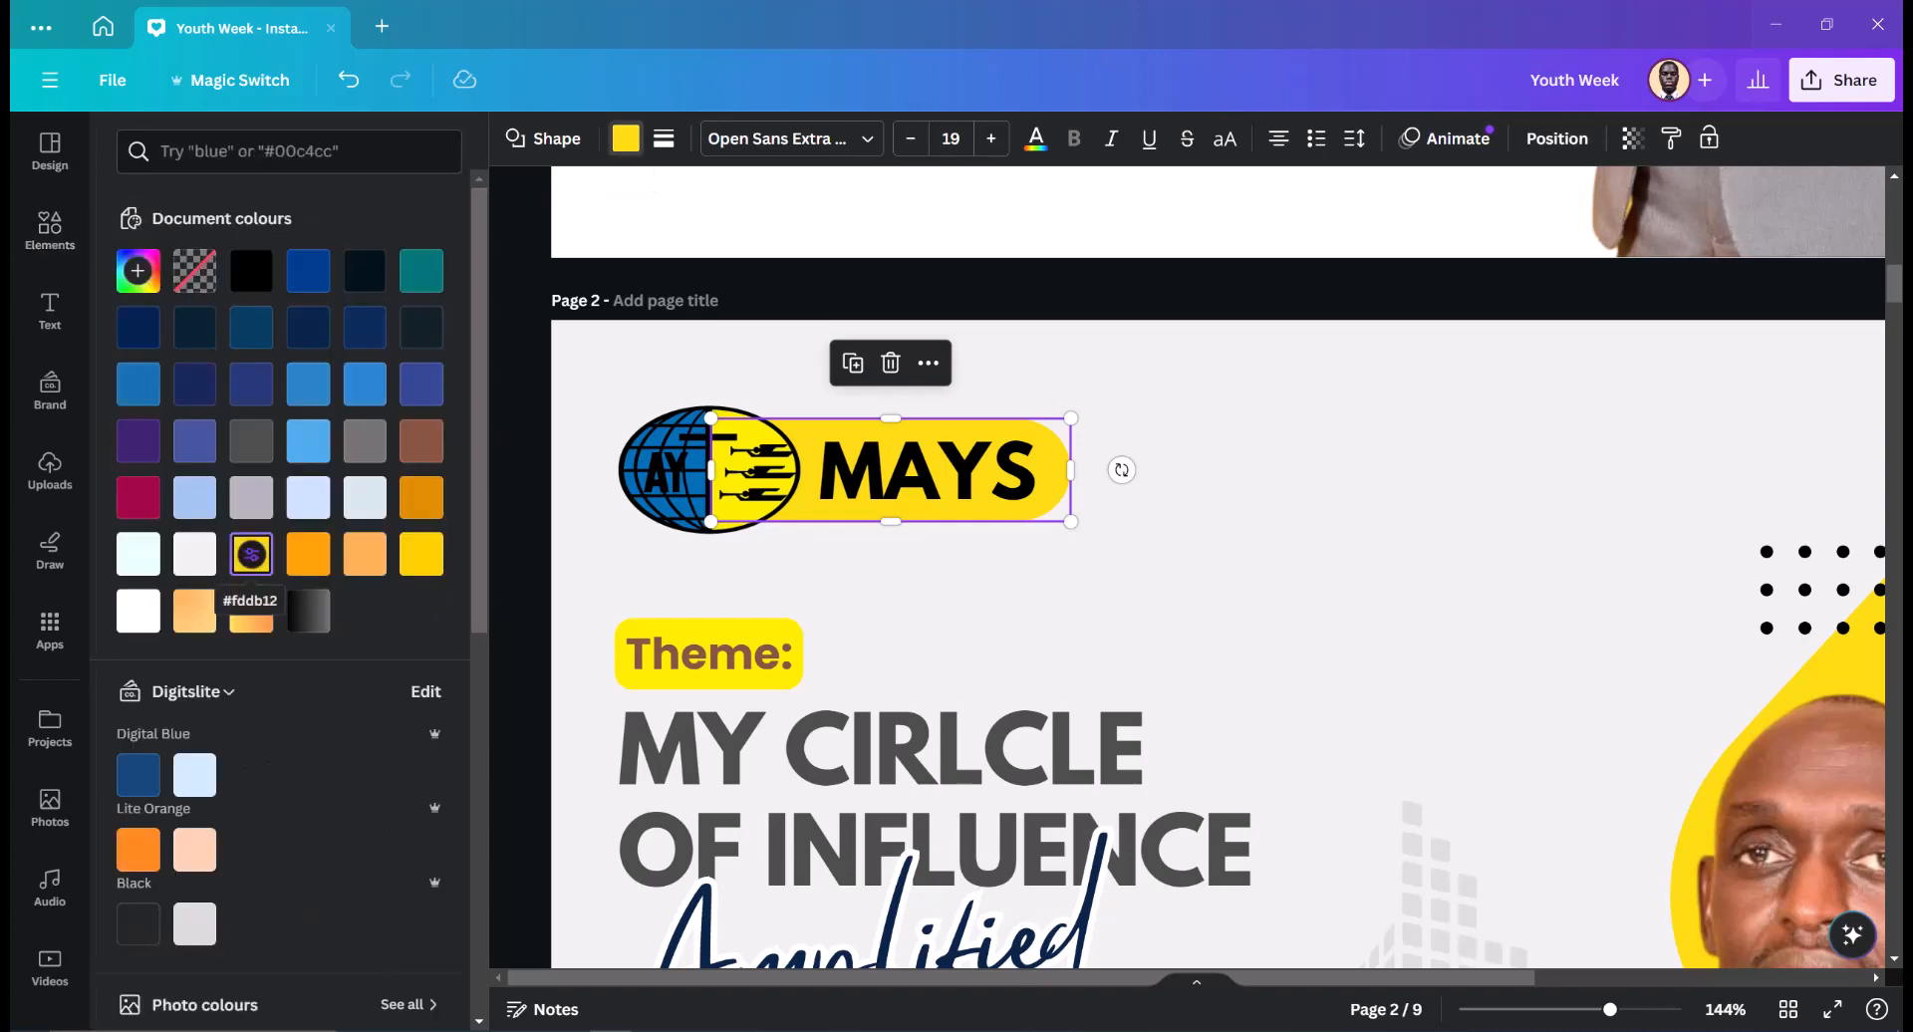
scroll(279, 598, "down", 4)
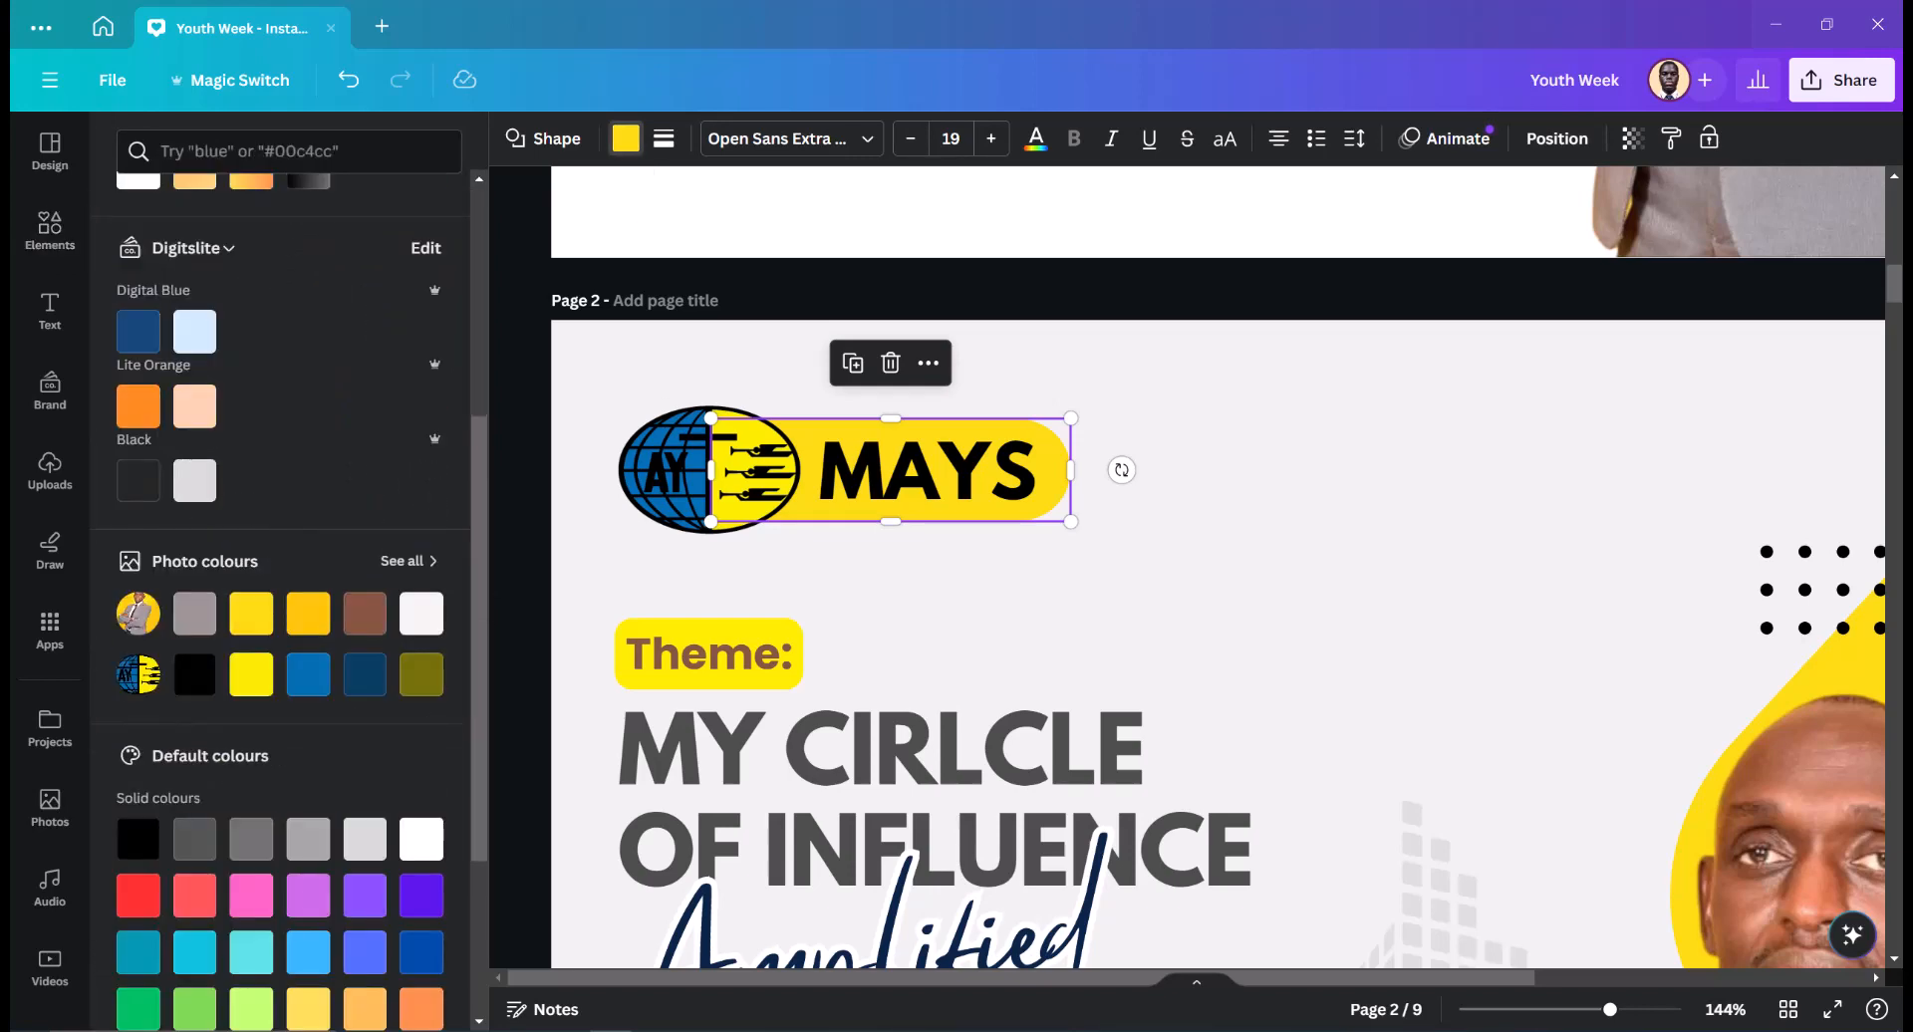
left_click(307, 675)
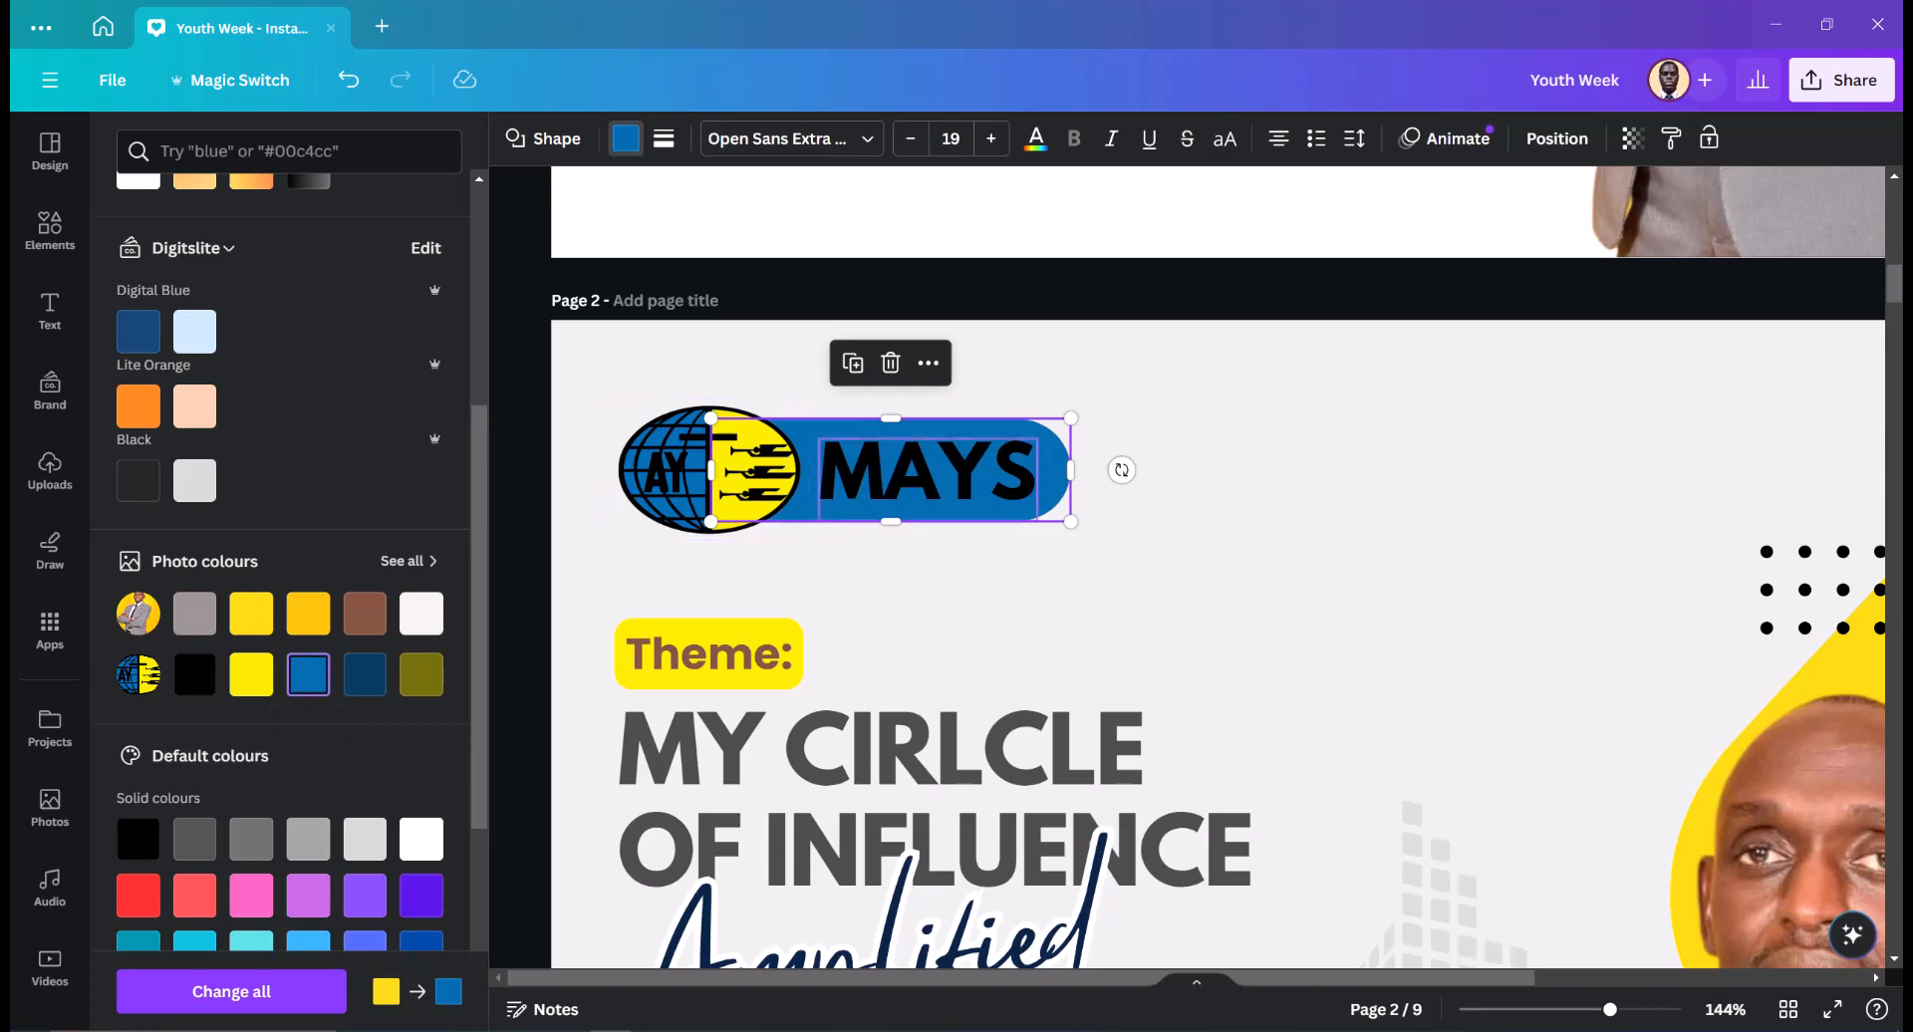
- Change the MAYS text colour to white
left_click(927, 472)
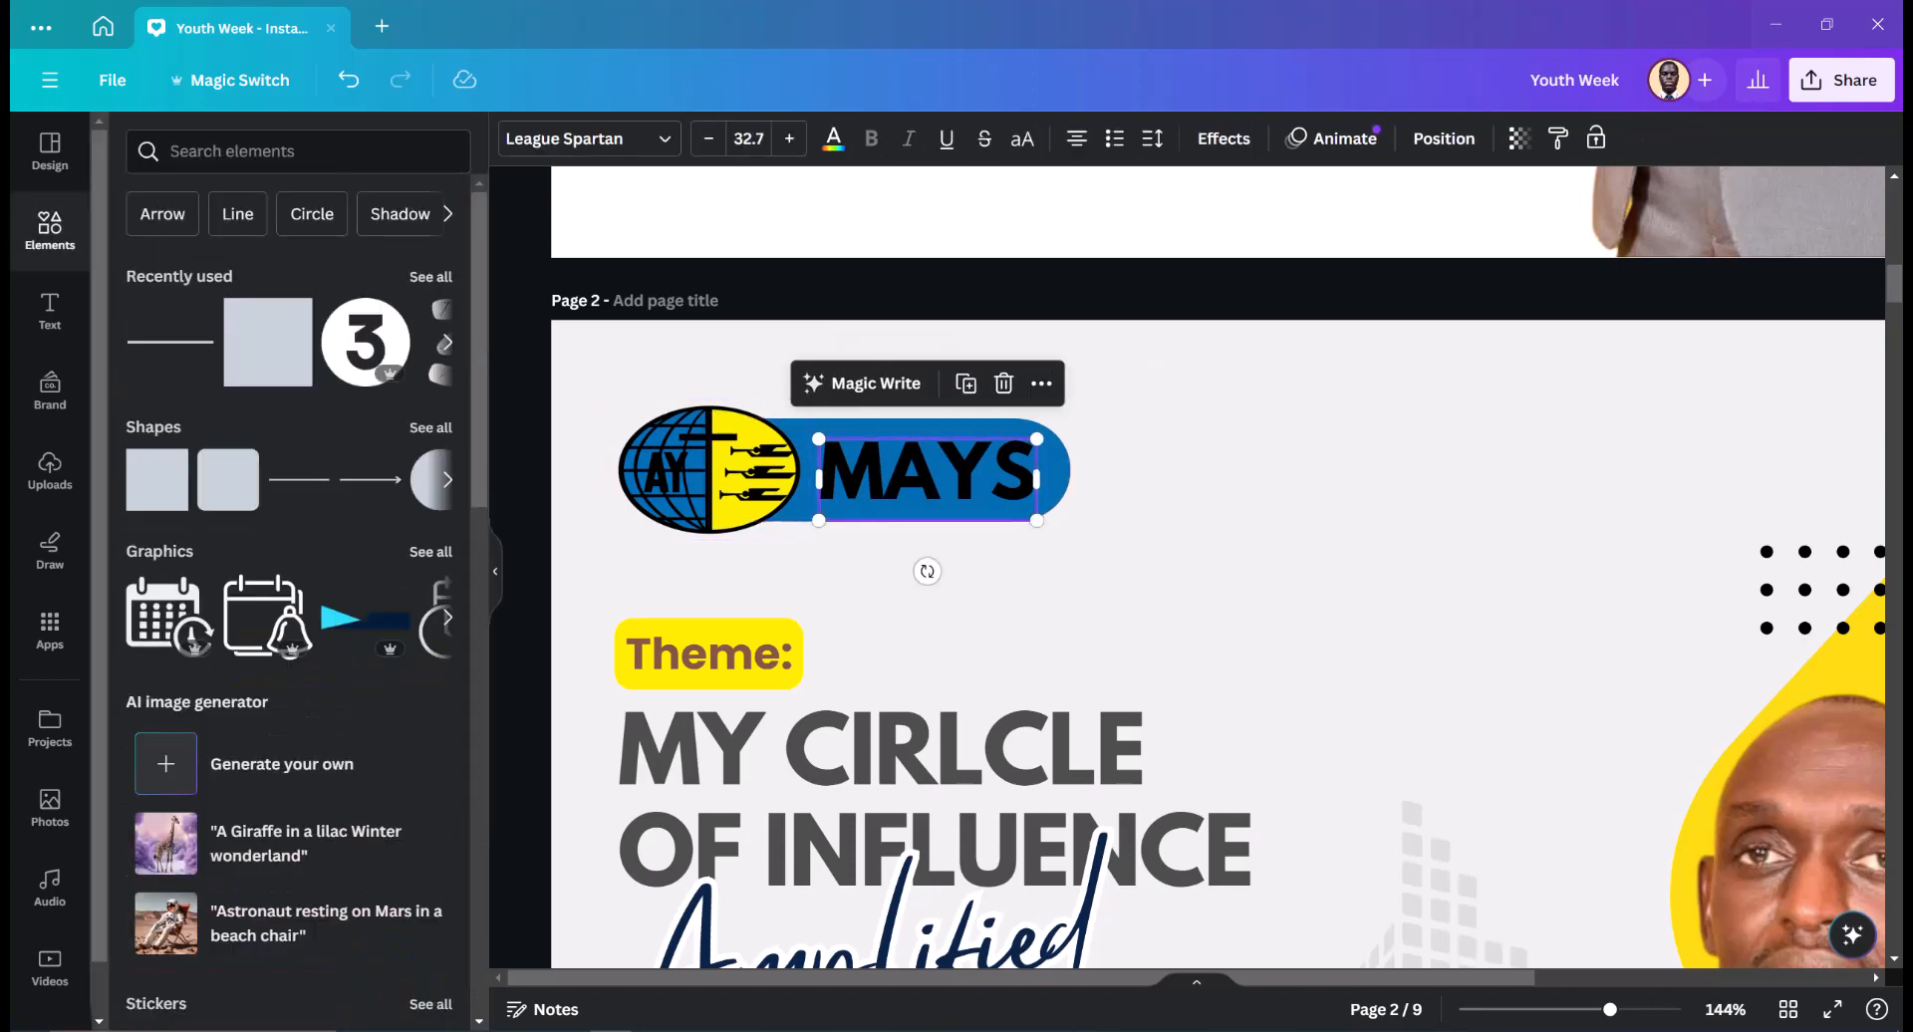
left_click(833, 139)
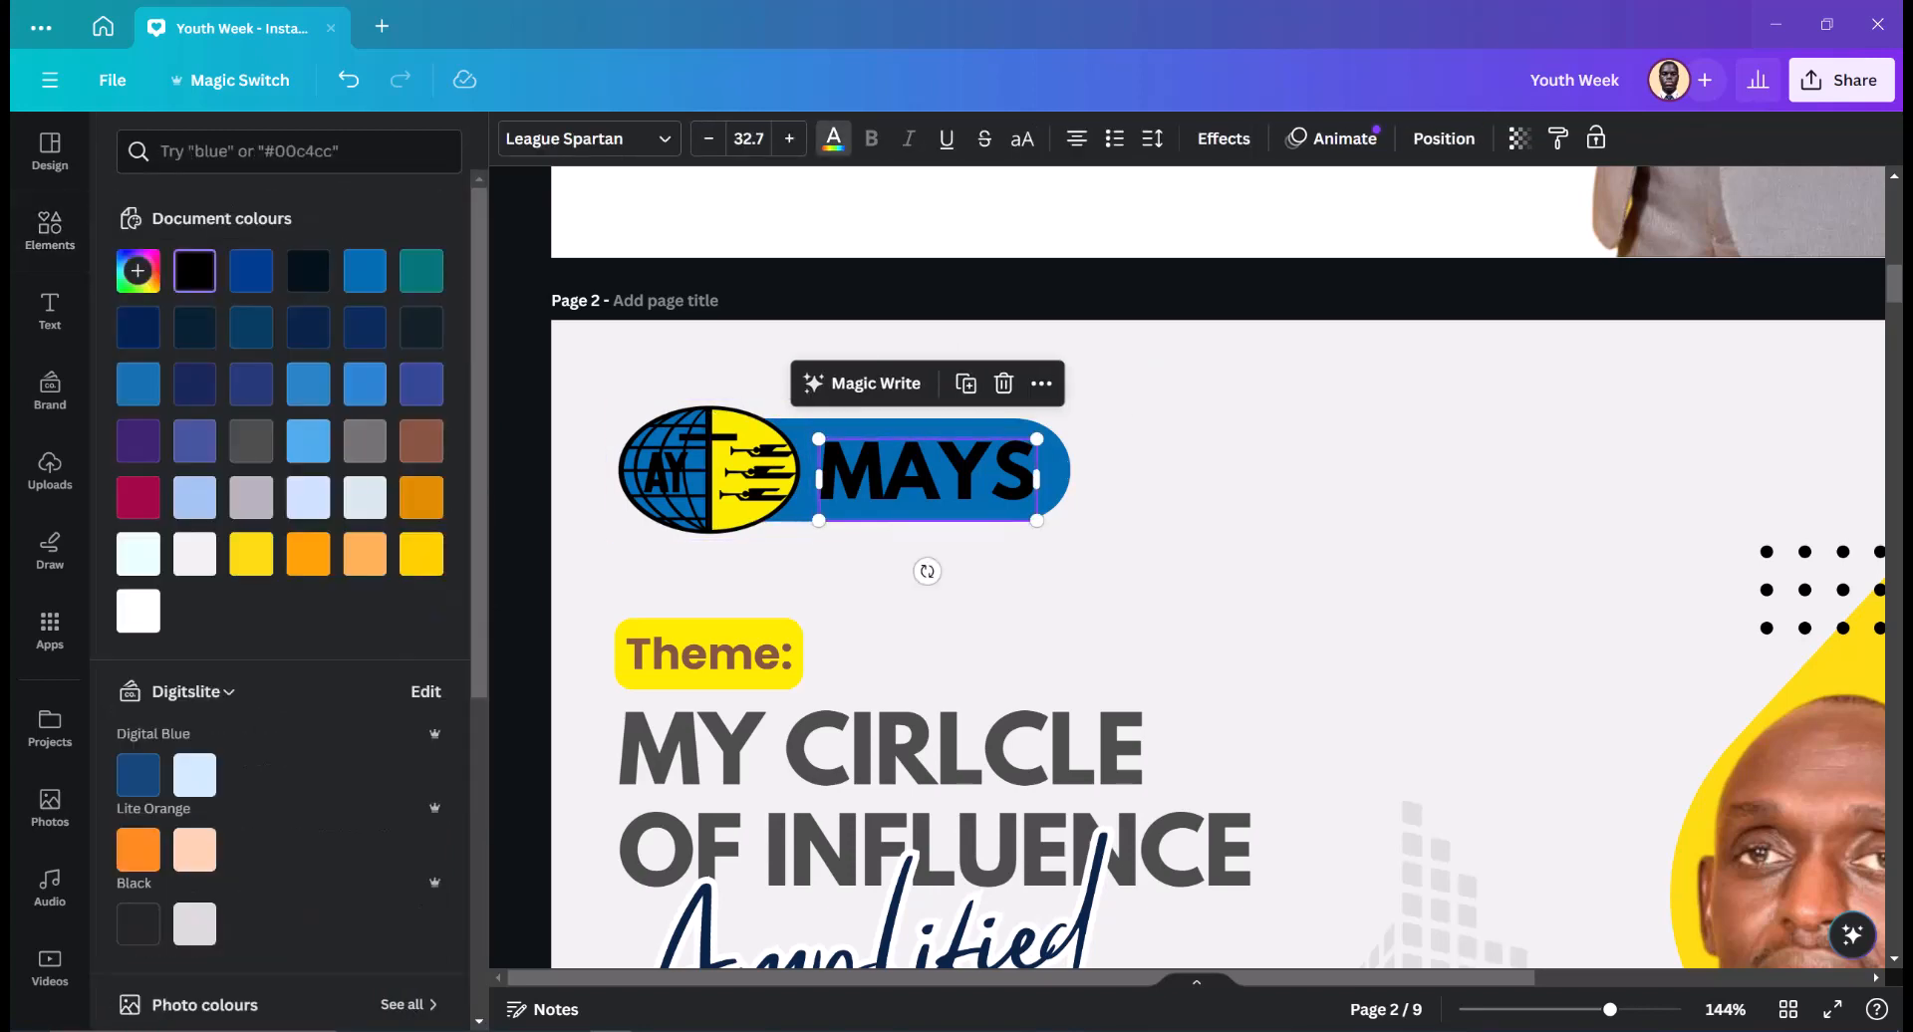
scroll(421, 838, "down", 5)
left_click(422, 838)
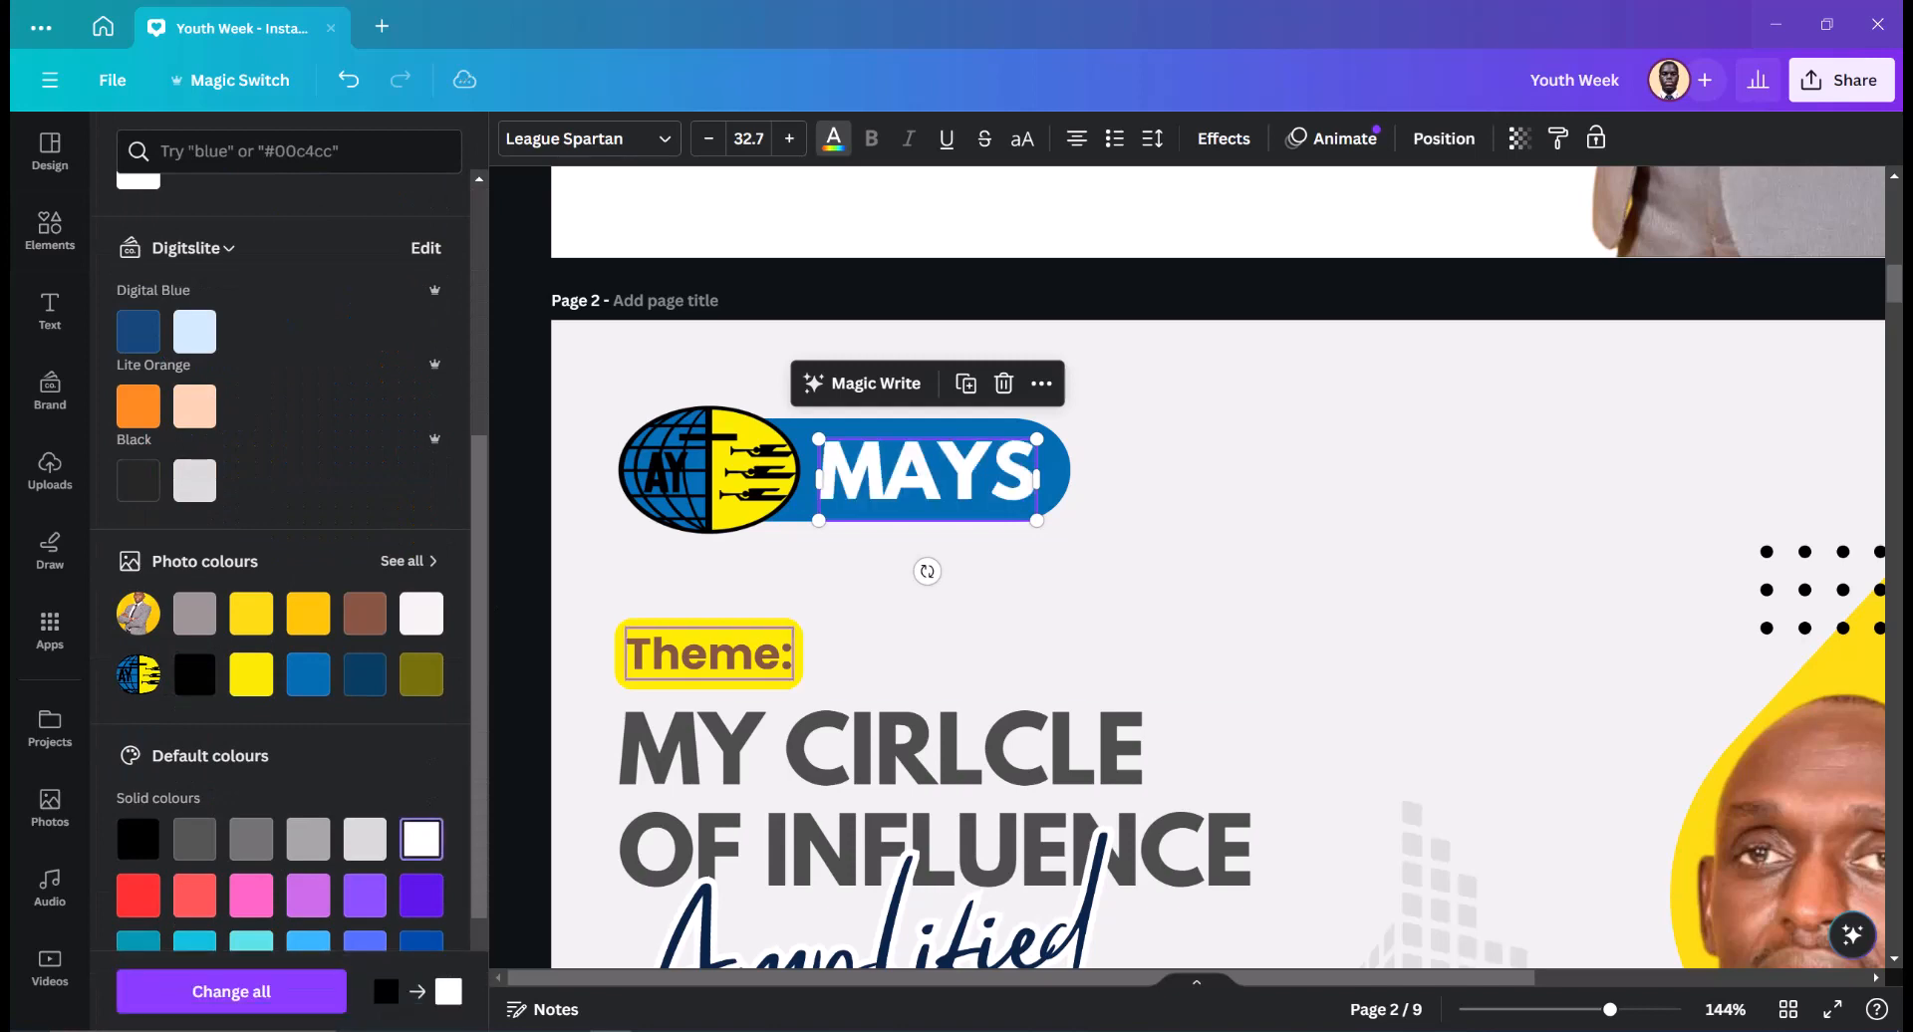
left_click(1225, 558)
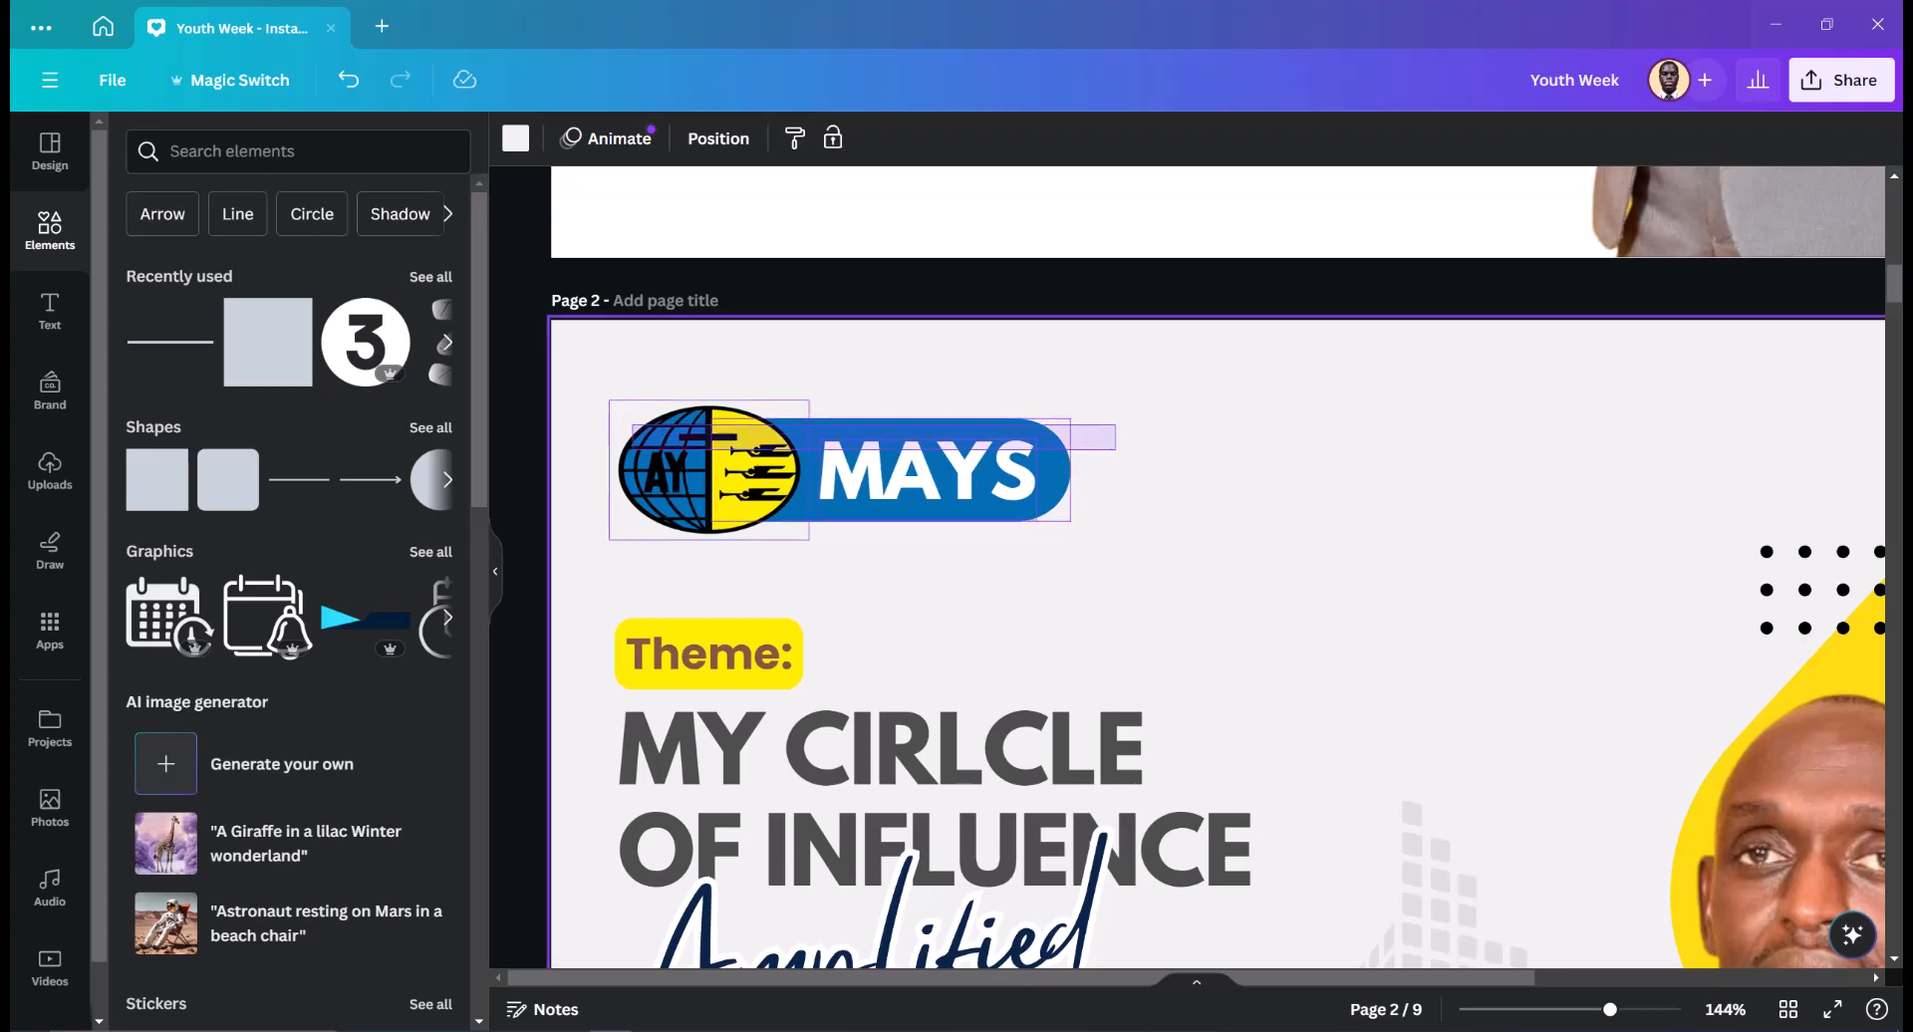
- Group the AY logo, the blue band and the MAYS text into one object
left_click_drag(632, 449, 633, 449)
right_click(726, 453)
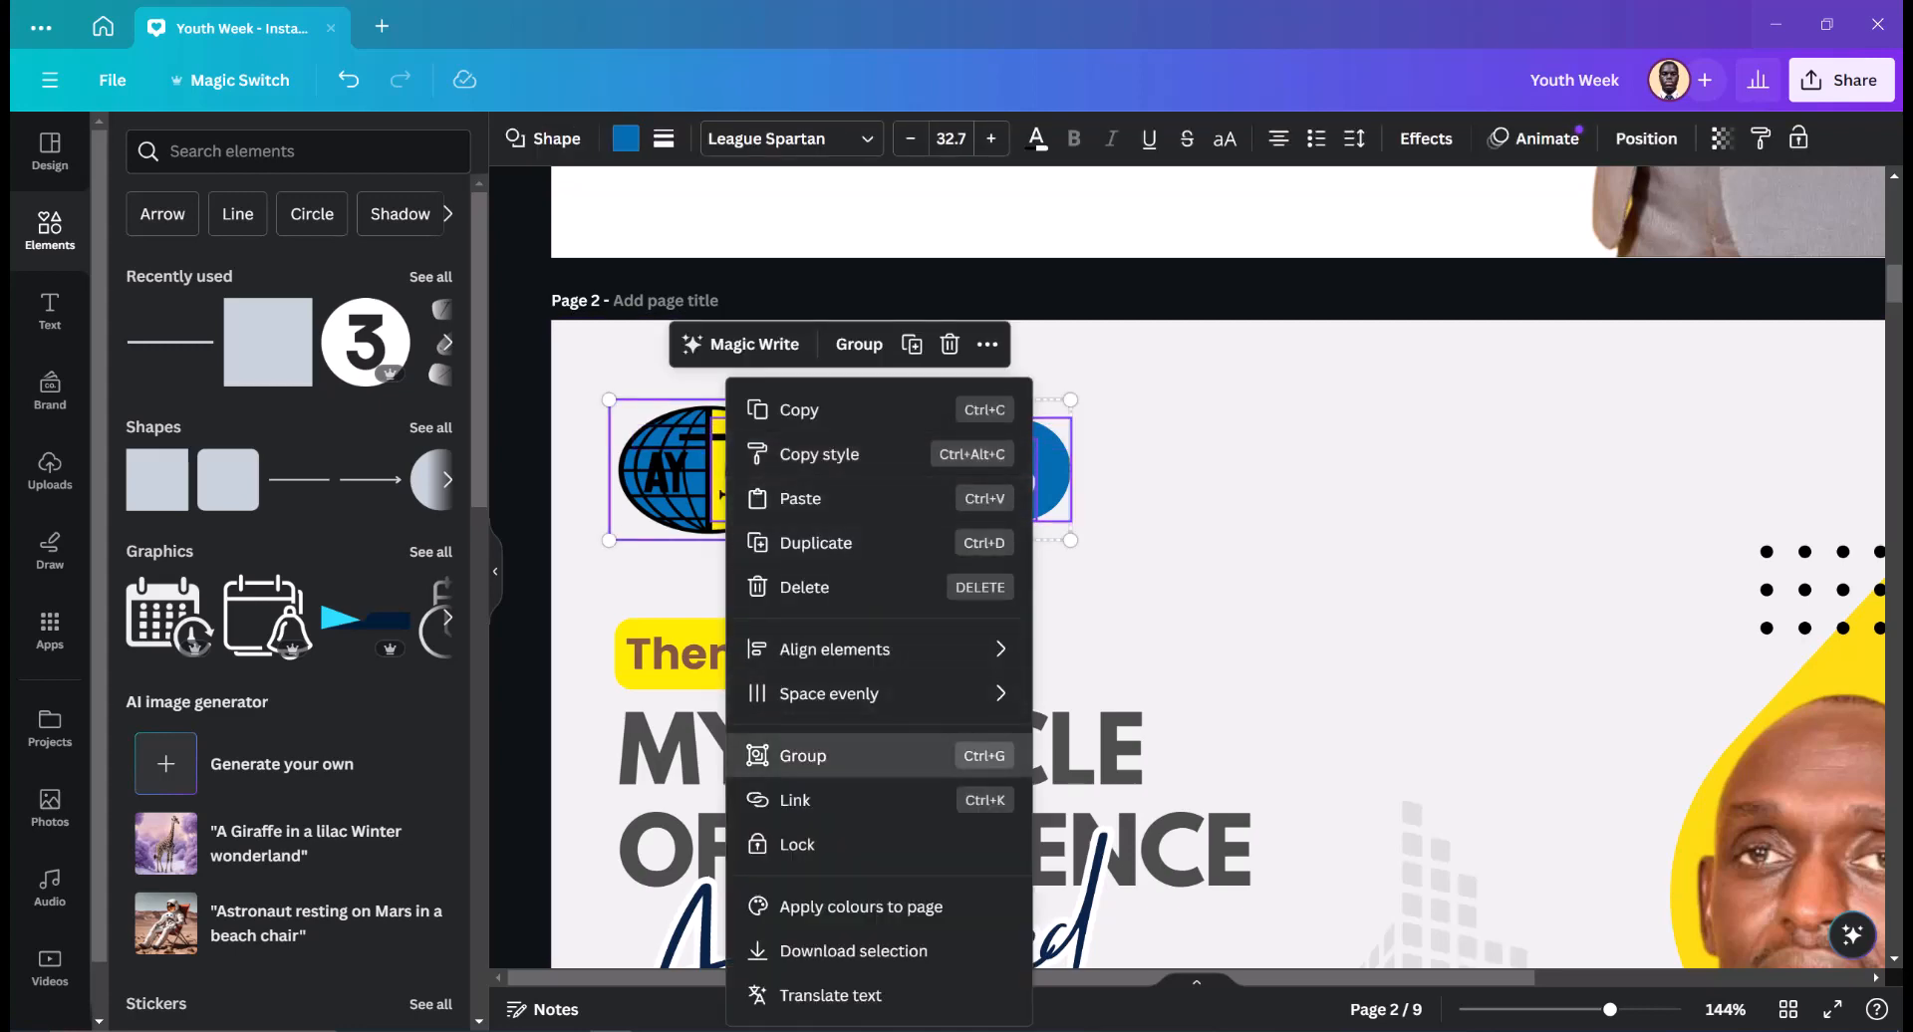
left_click(802, 755)
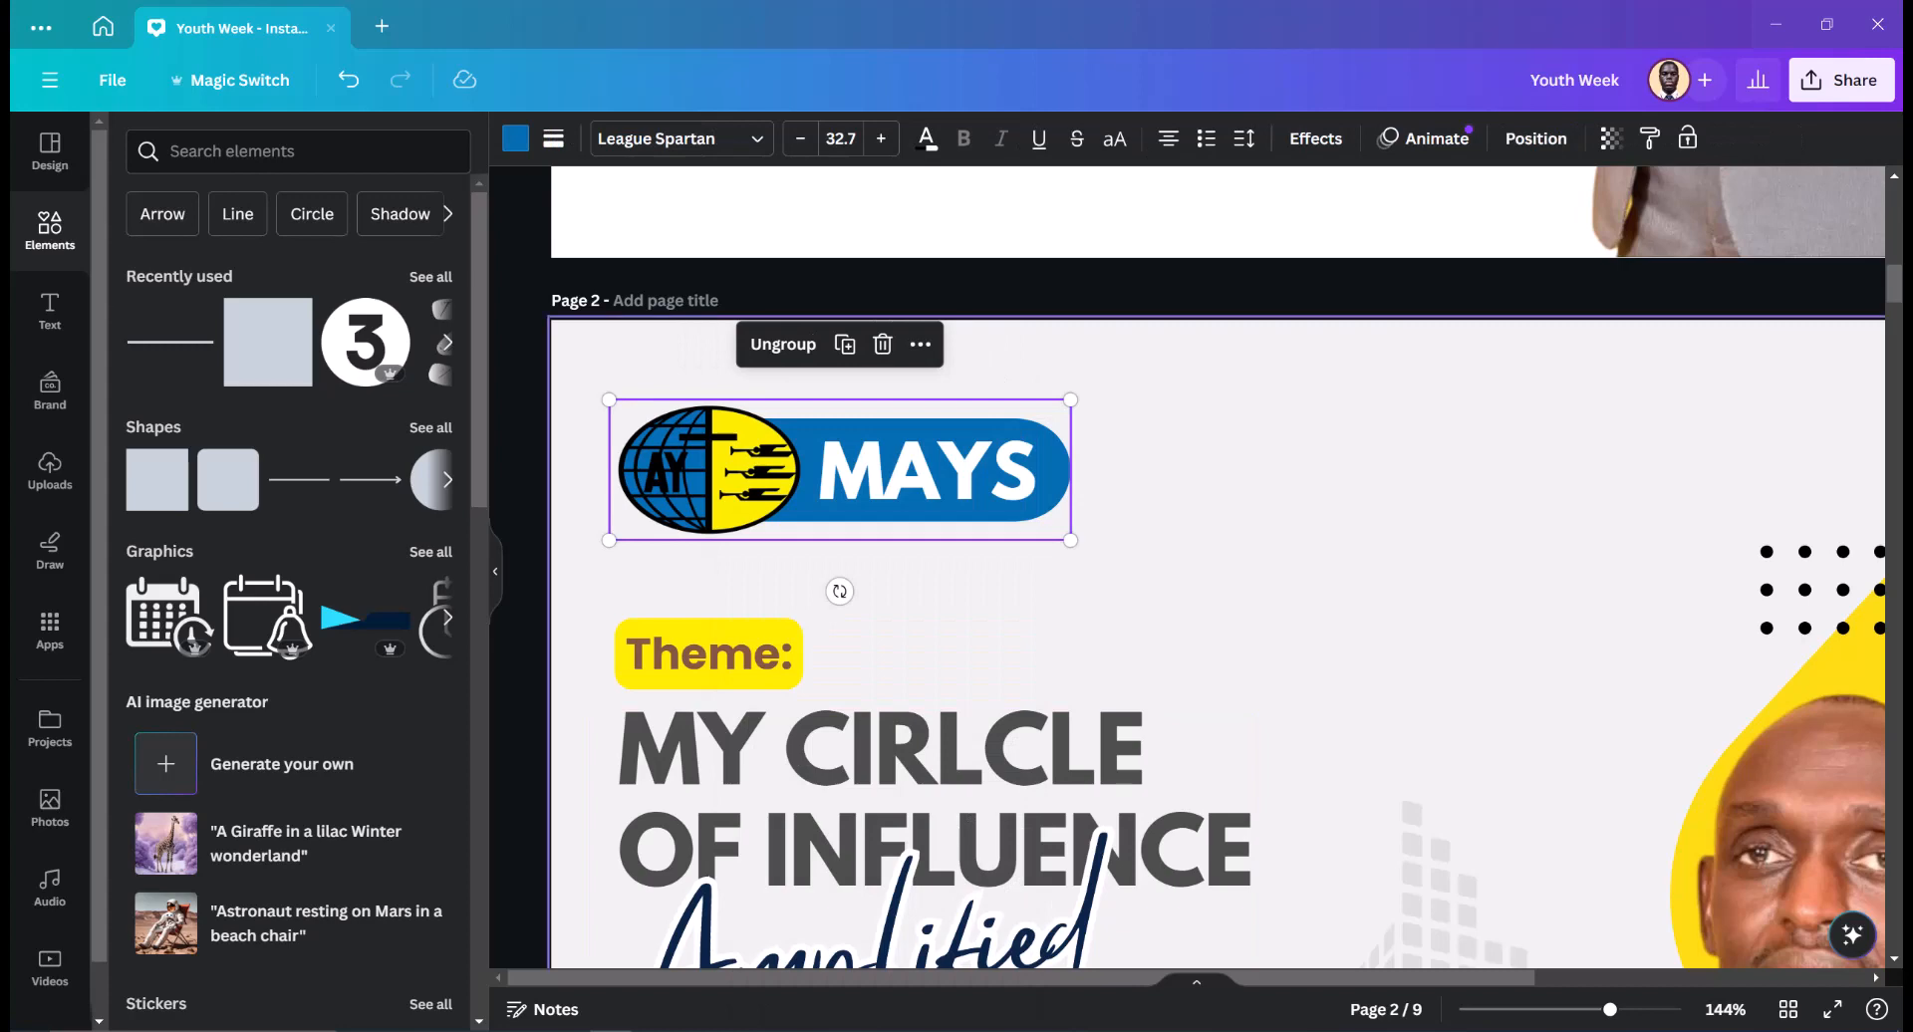
left_click(1195, 558)
- Shift the MAYS logo group slightly left to line up with the Theme label and enlarge it a little
left_click_drag(926, 470, 922, 470)
key("Left")
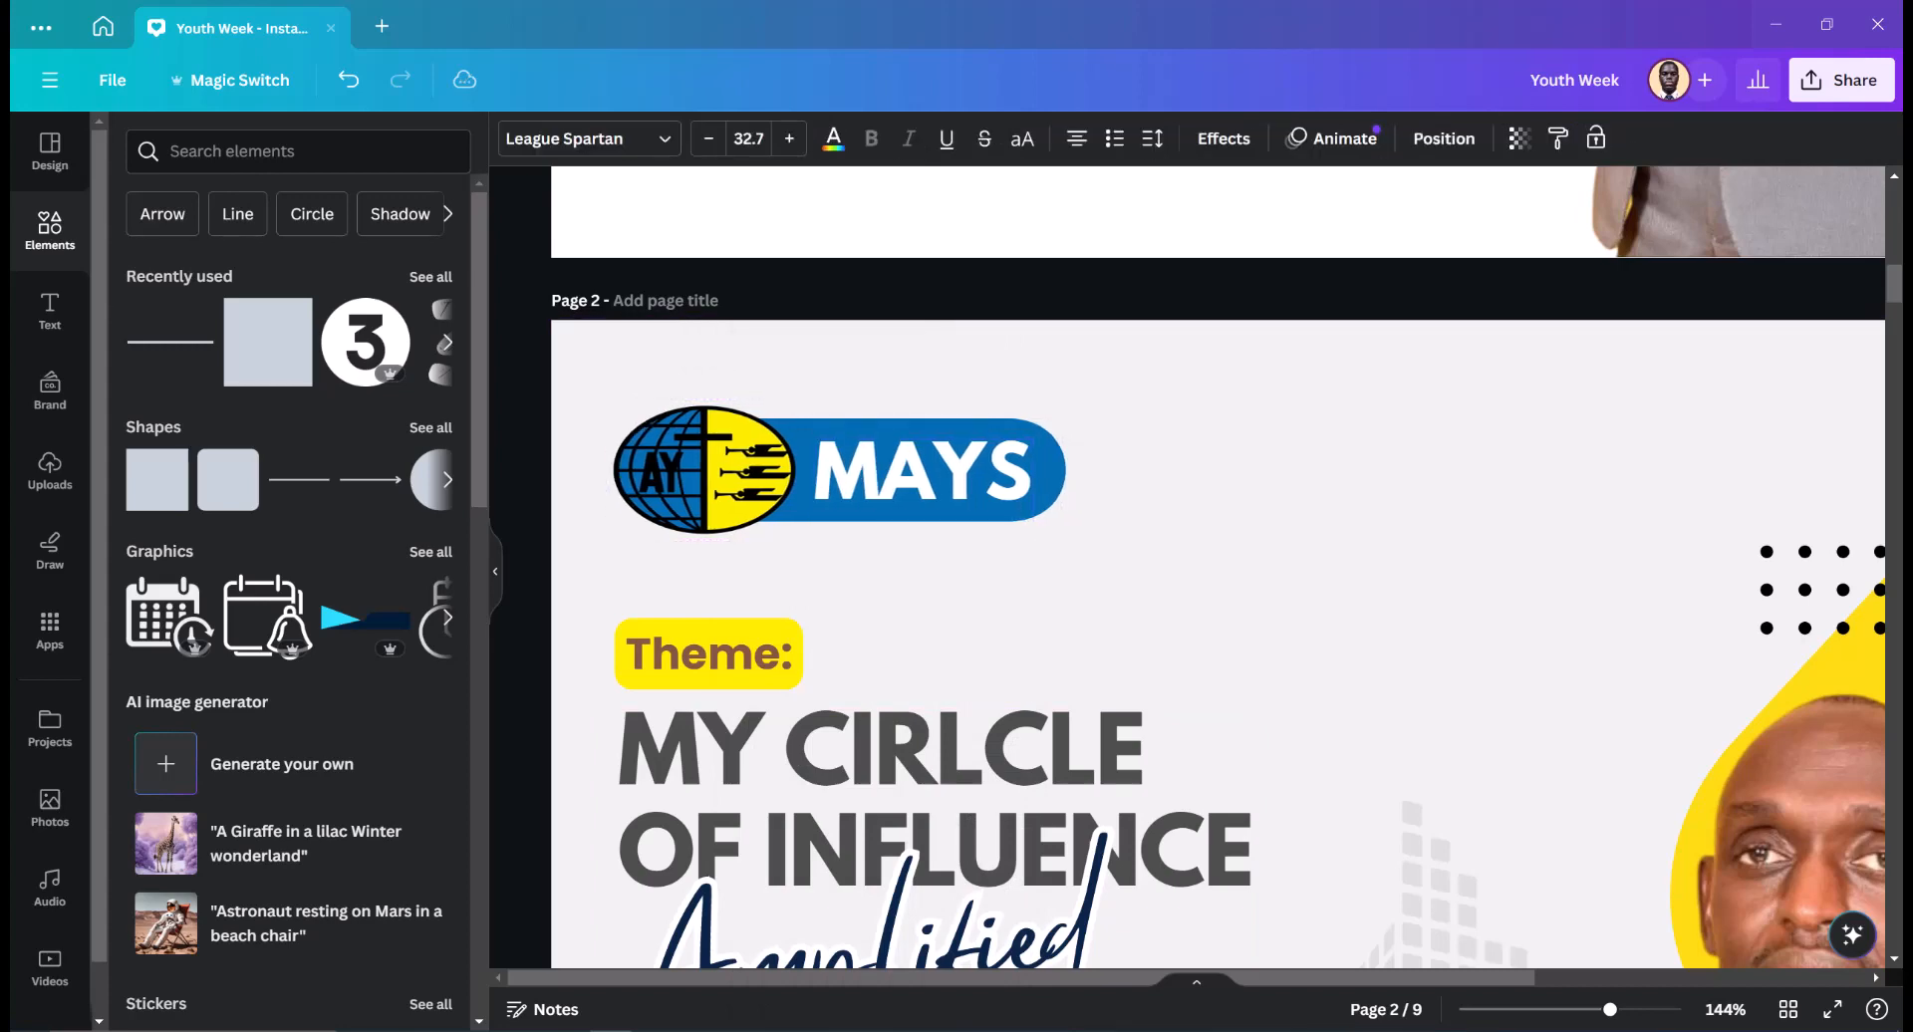
left_click_drag(1064, 538, 1120, 556)
left_click(1217, 578)
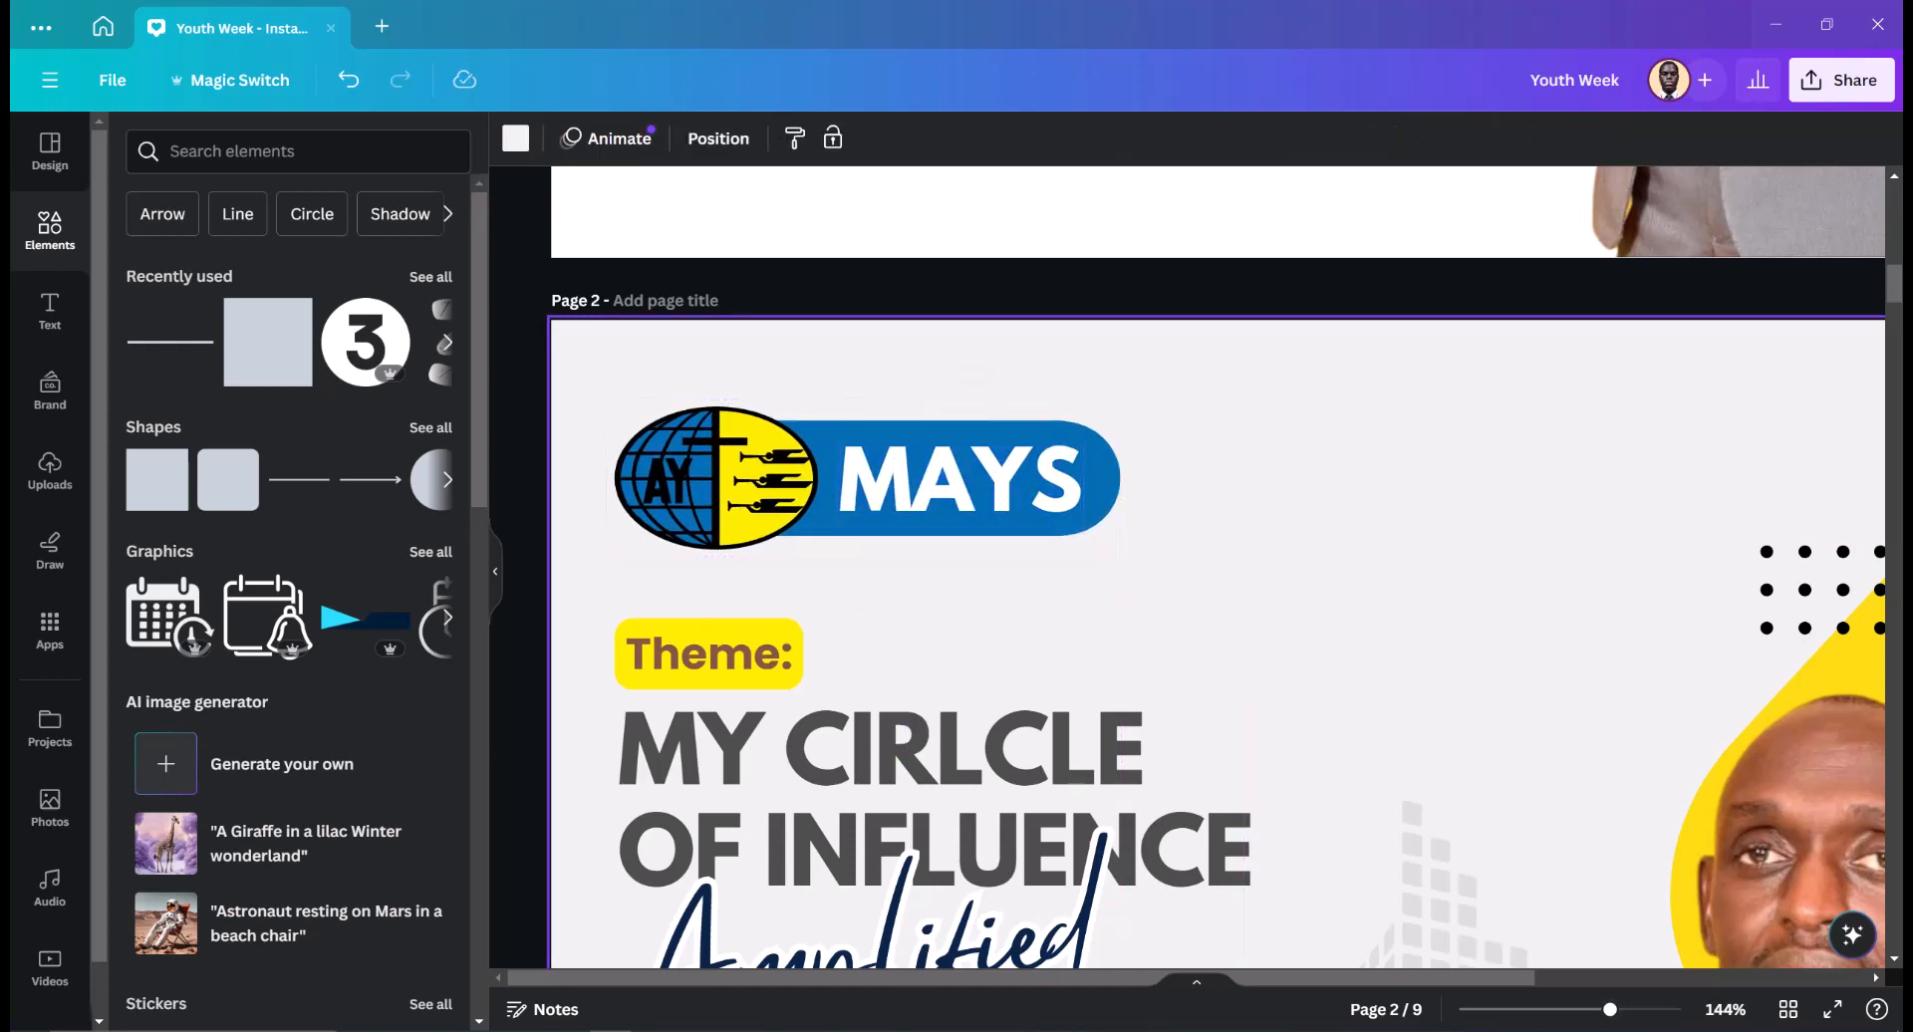
- Review the whole page 2 flyer and compare it with the content brief on page 1
scroll(961, 604, "down", 5)
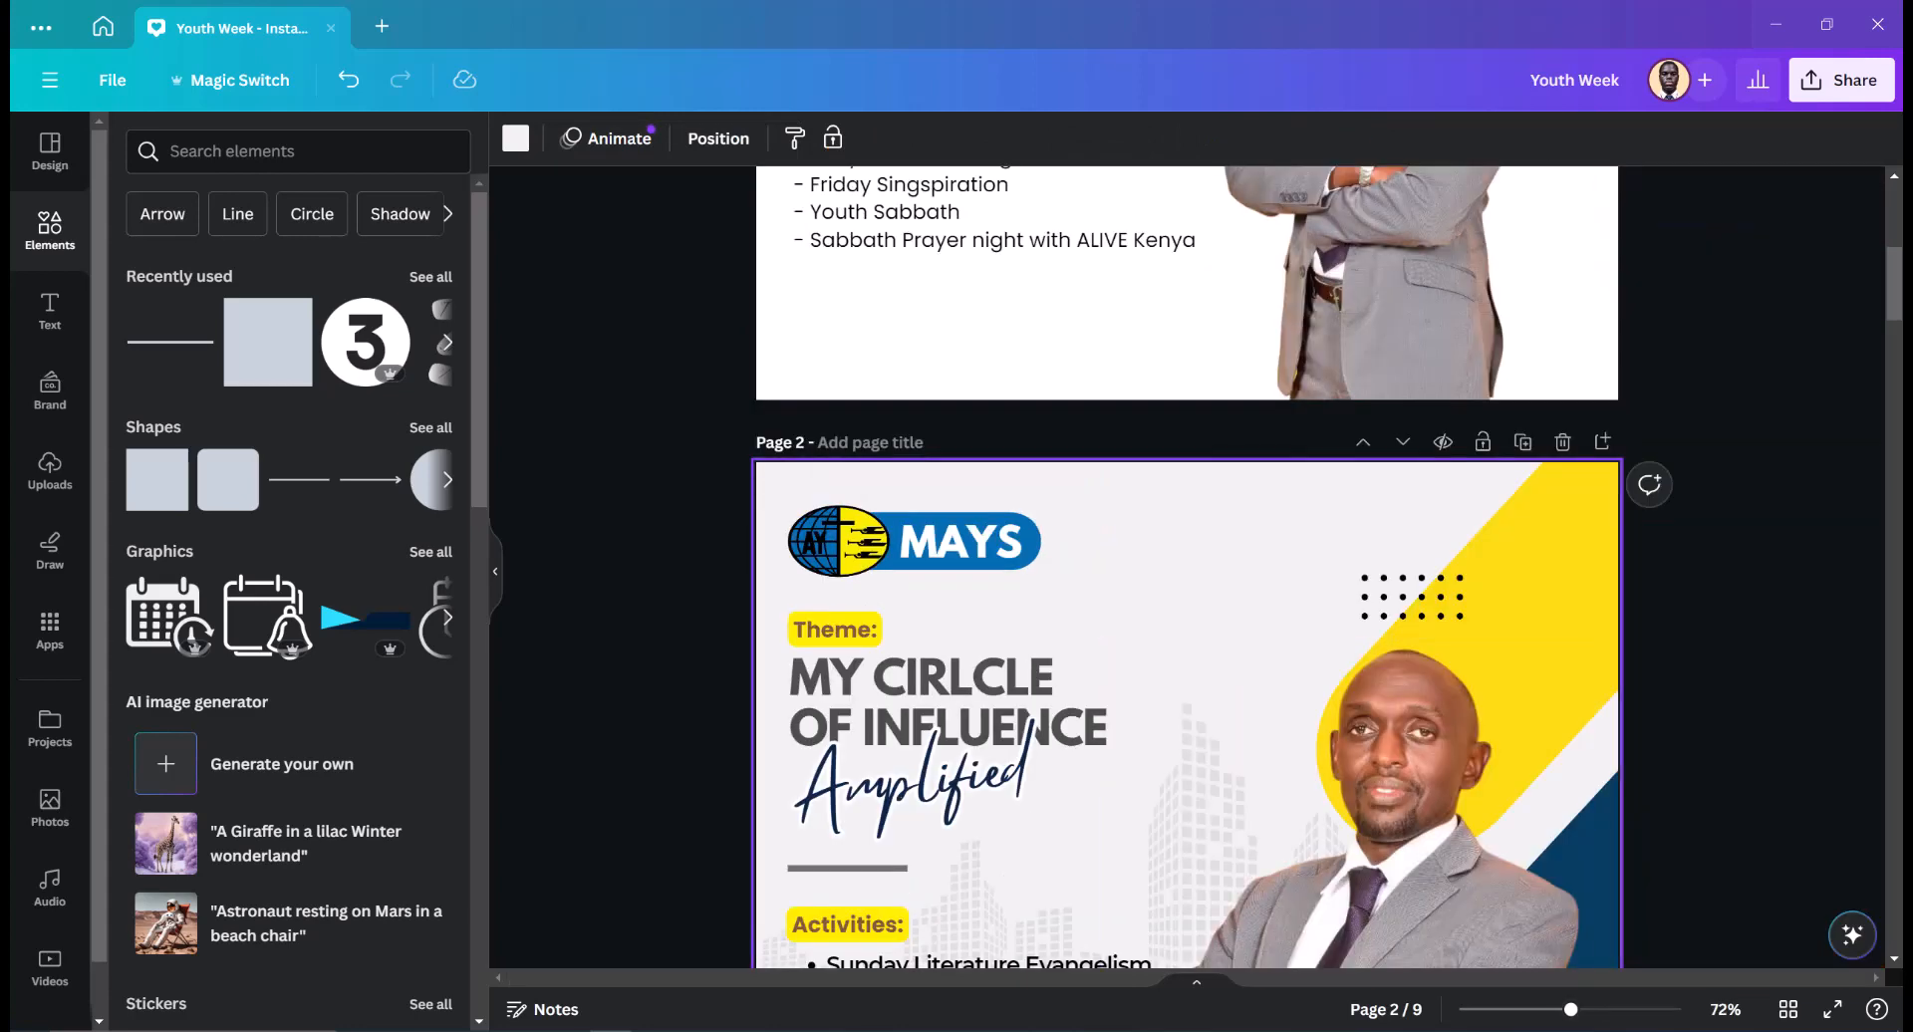
scroll(1185, 566, "down", 5)
scroll(1185, 566, "up", 2)
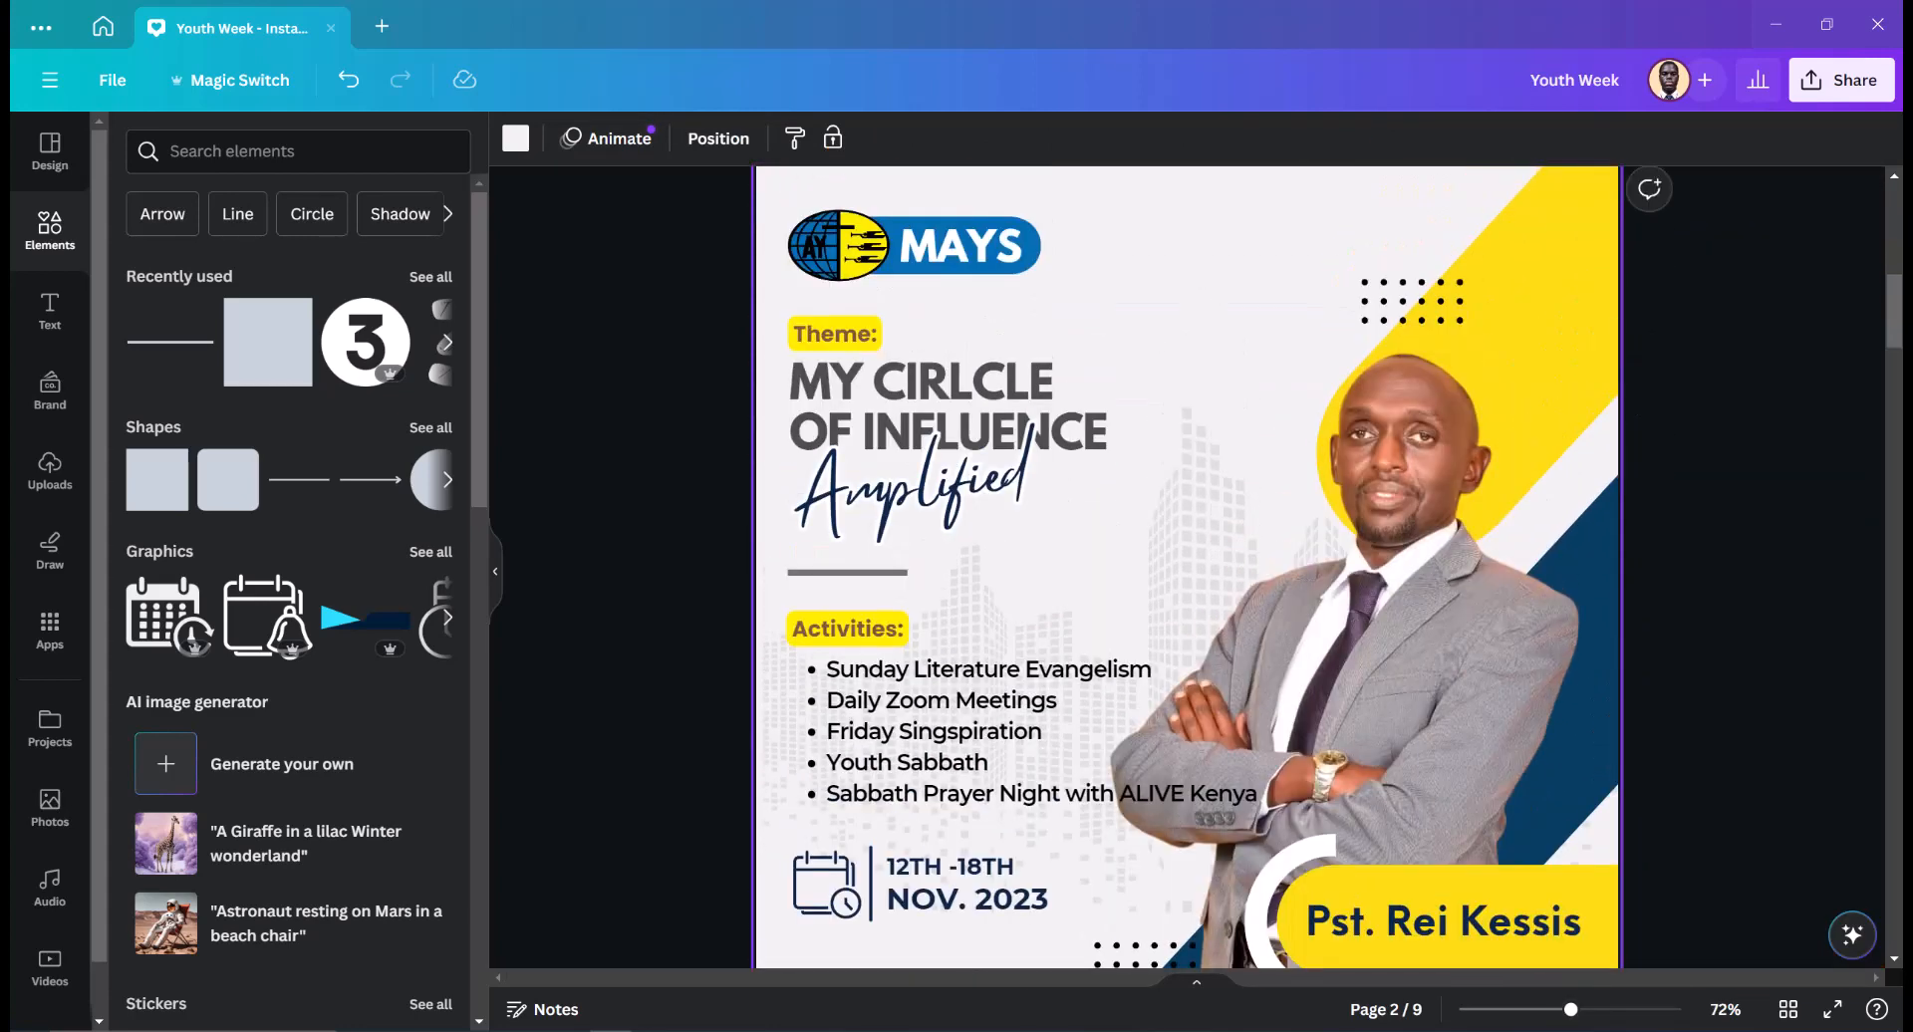
scroll(1186, 566, "up", 4)
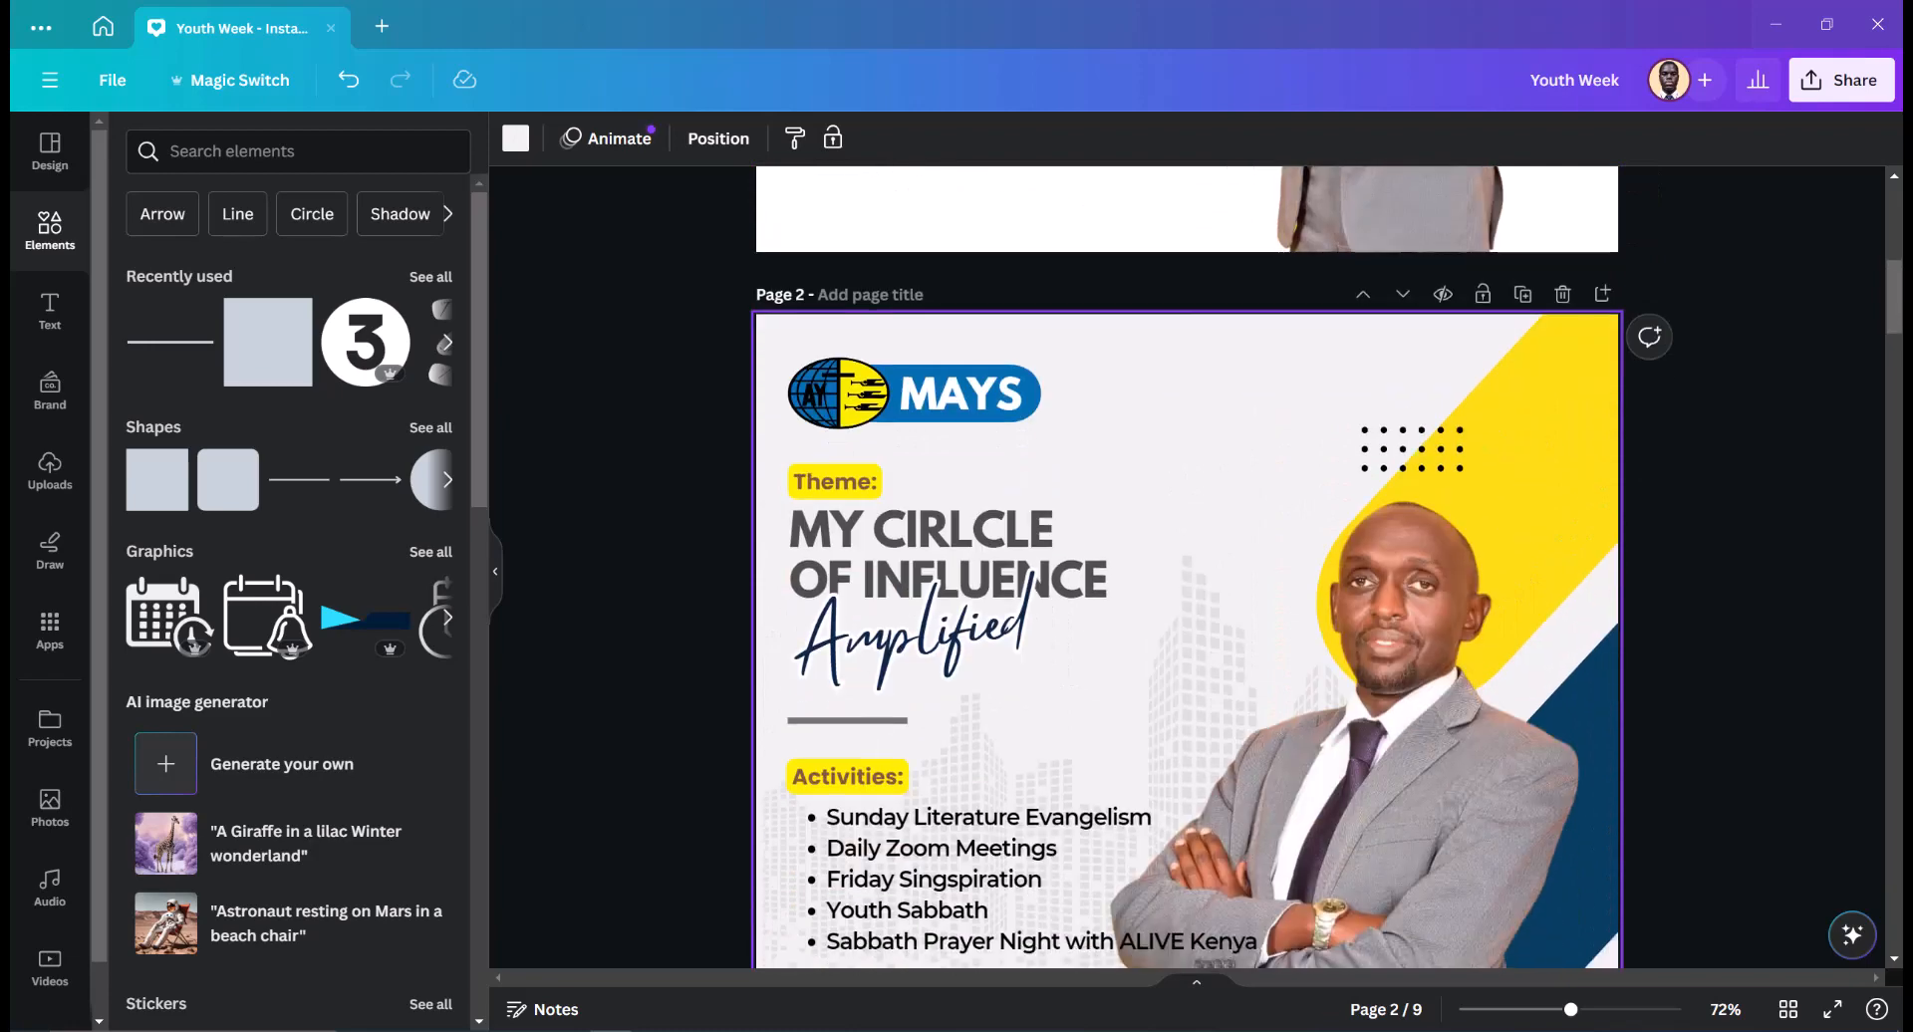
scroll(1186, 566, "up", 6)
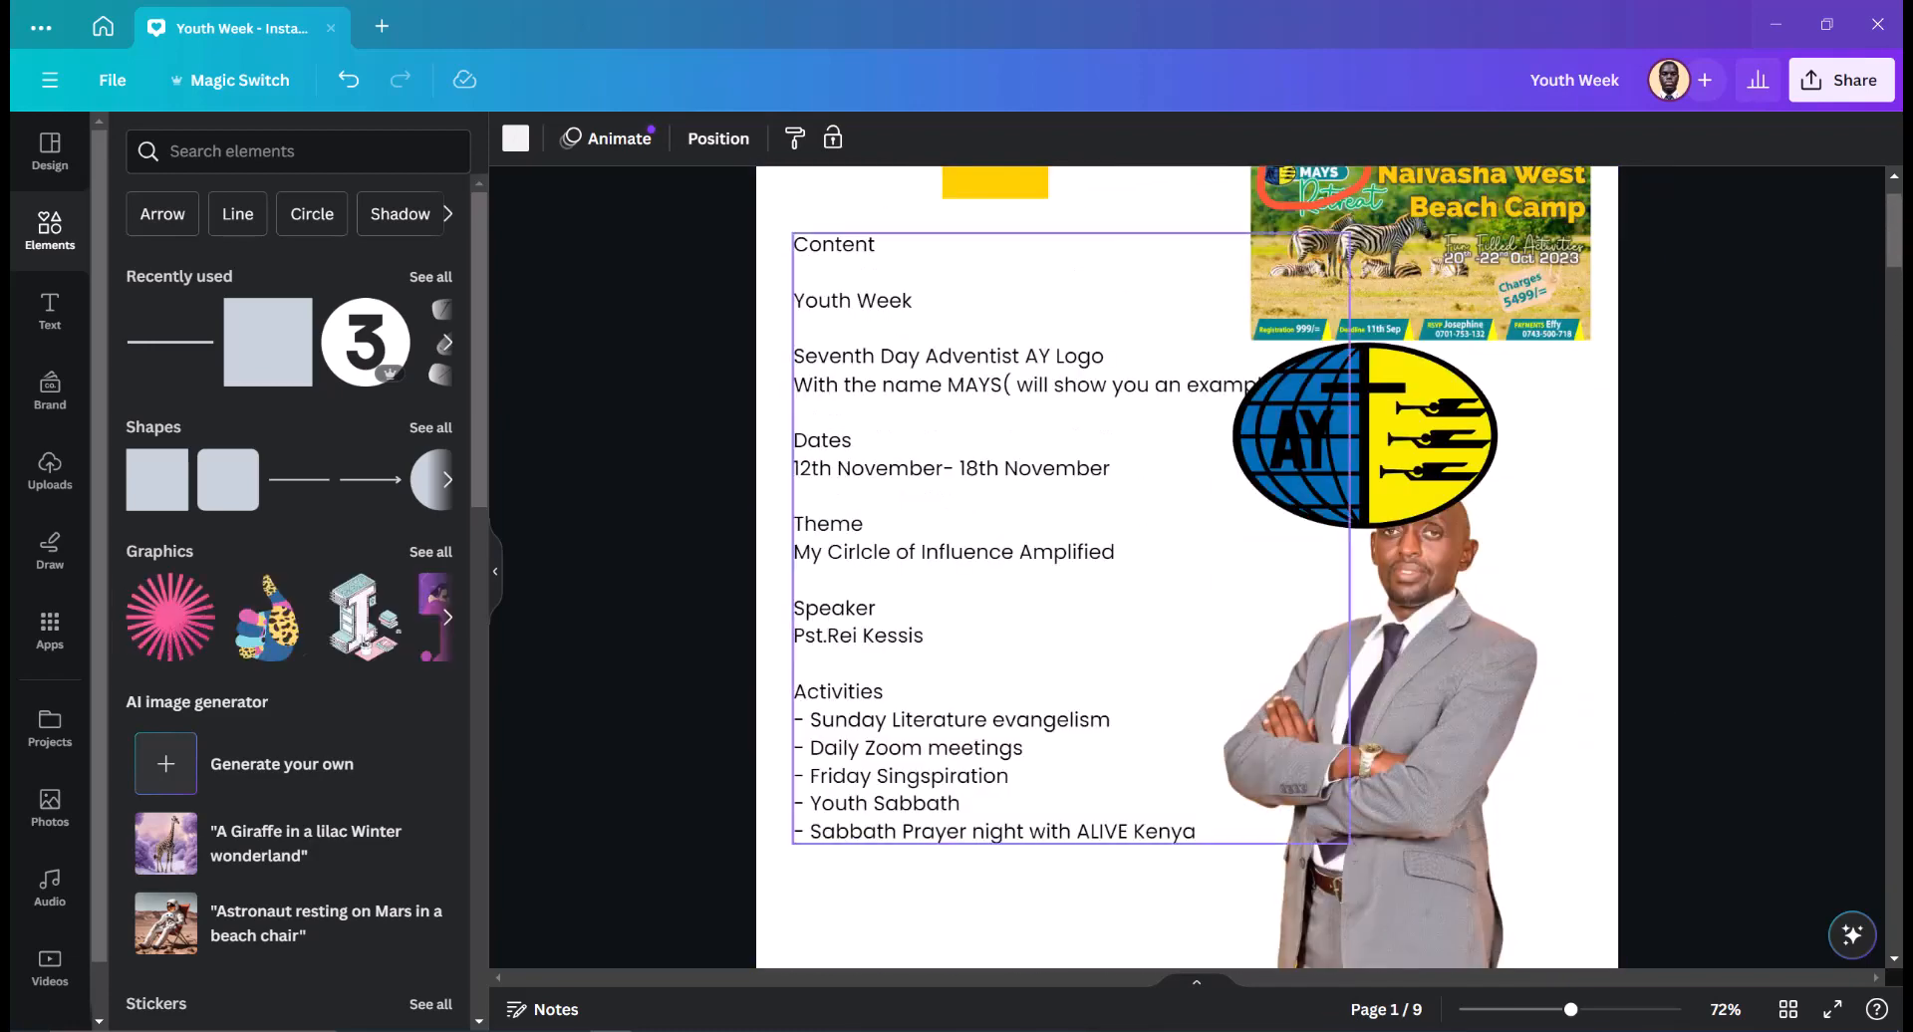
scroll(1186, 566, "down", 7)
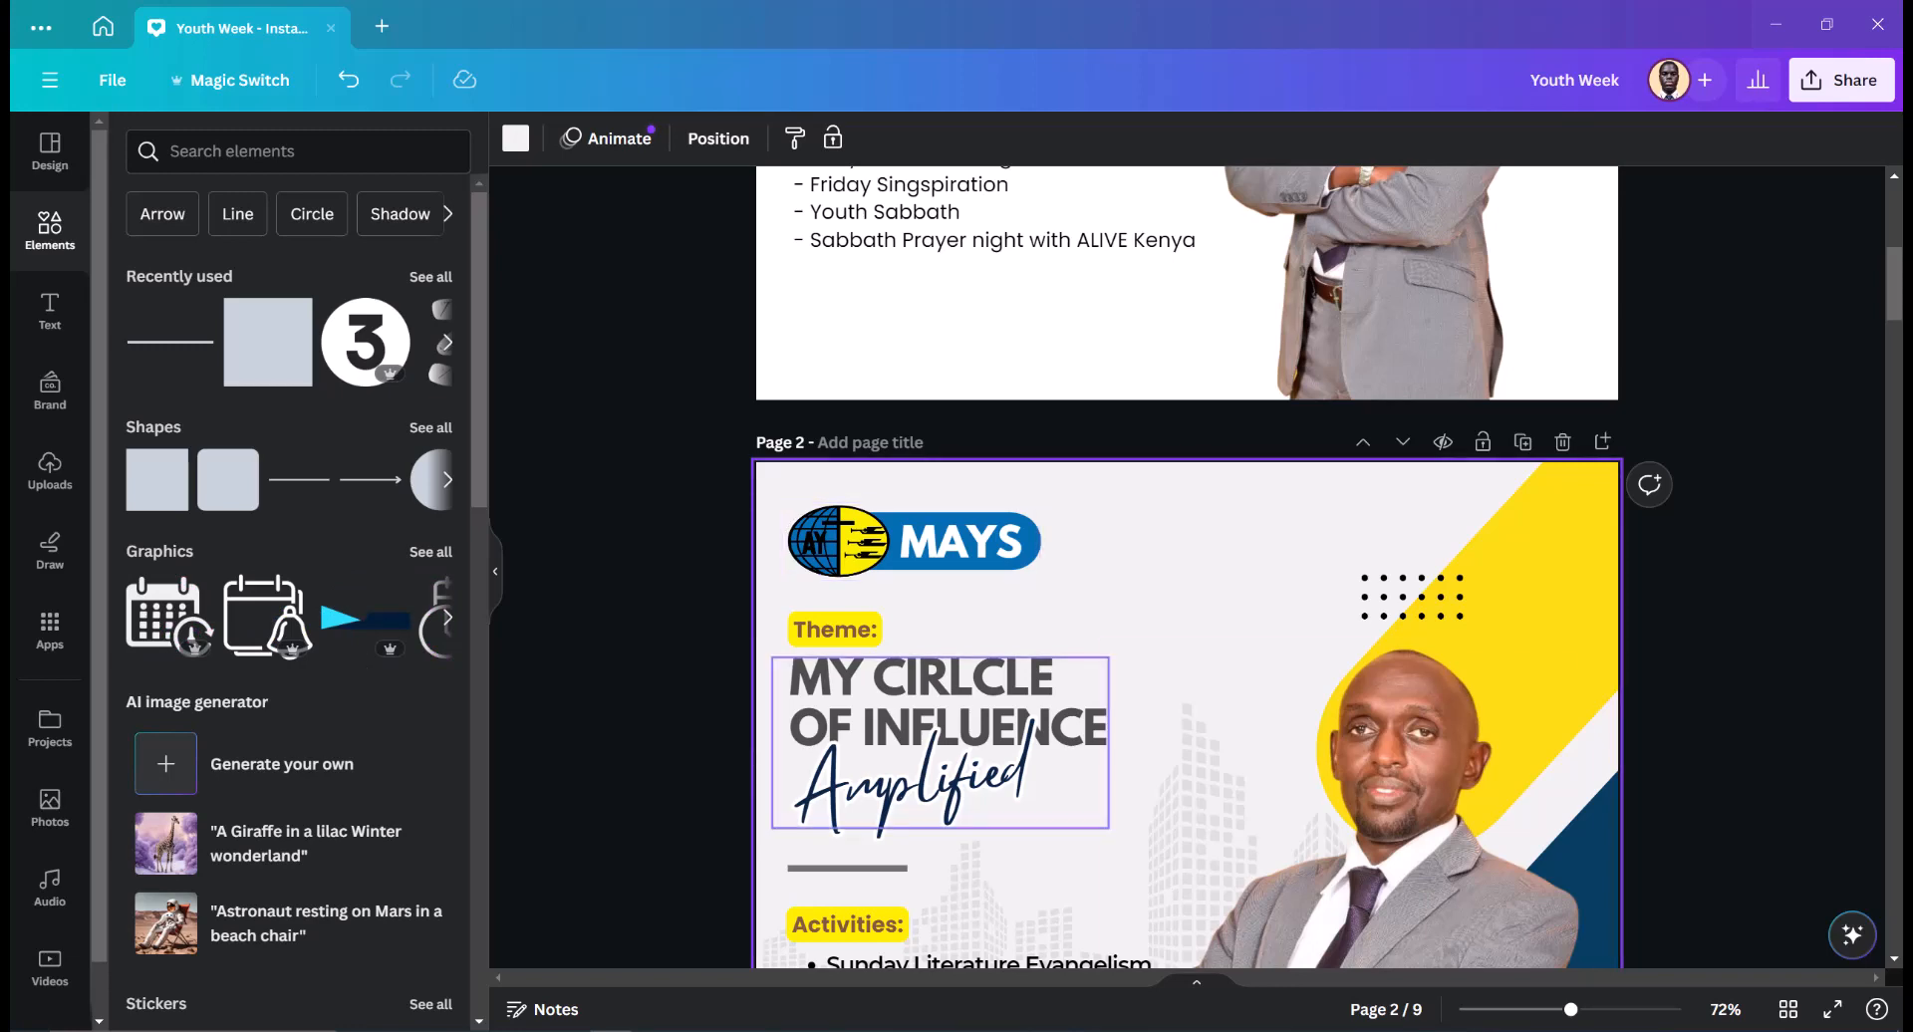
scroll(956, 718, "down", 5)
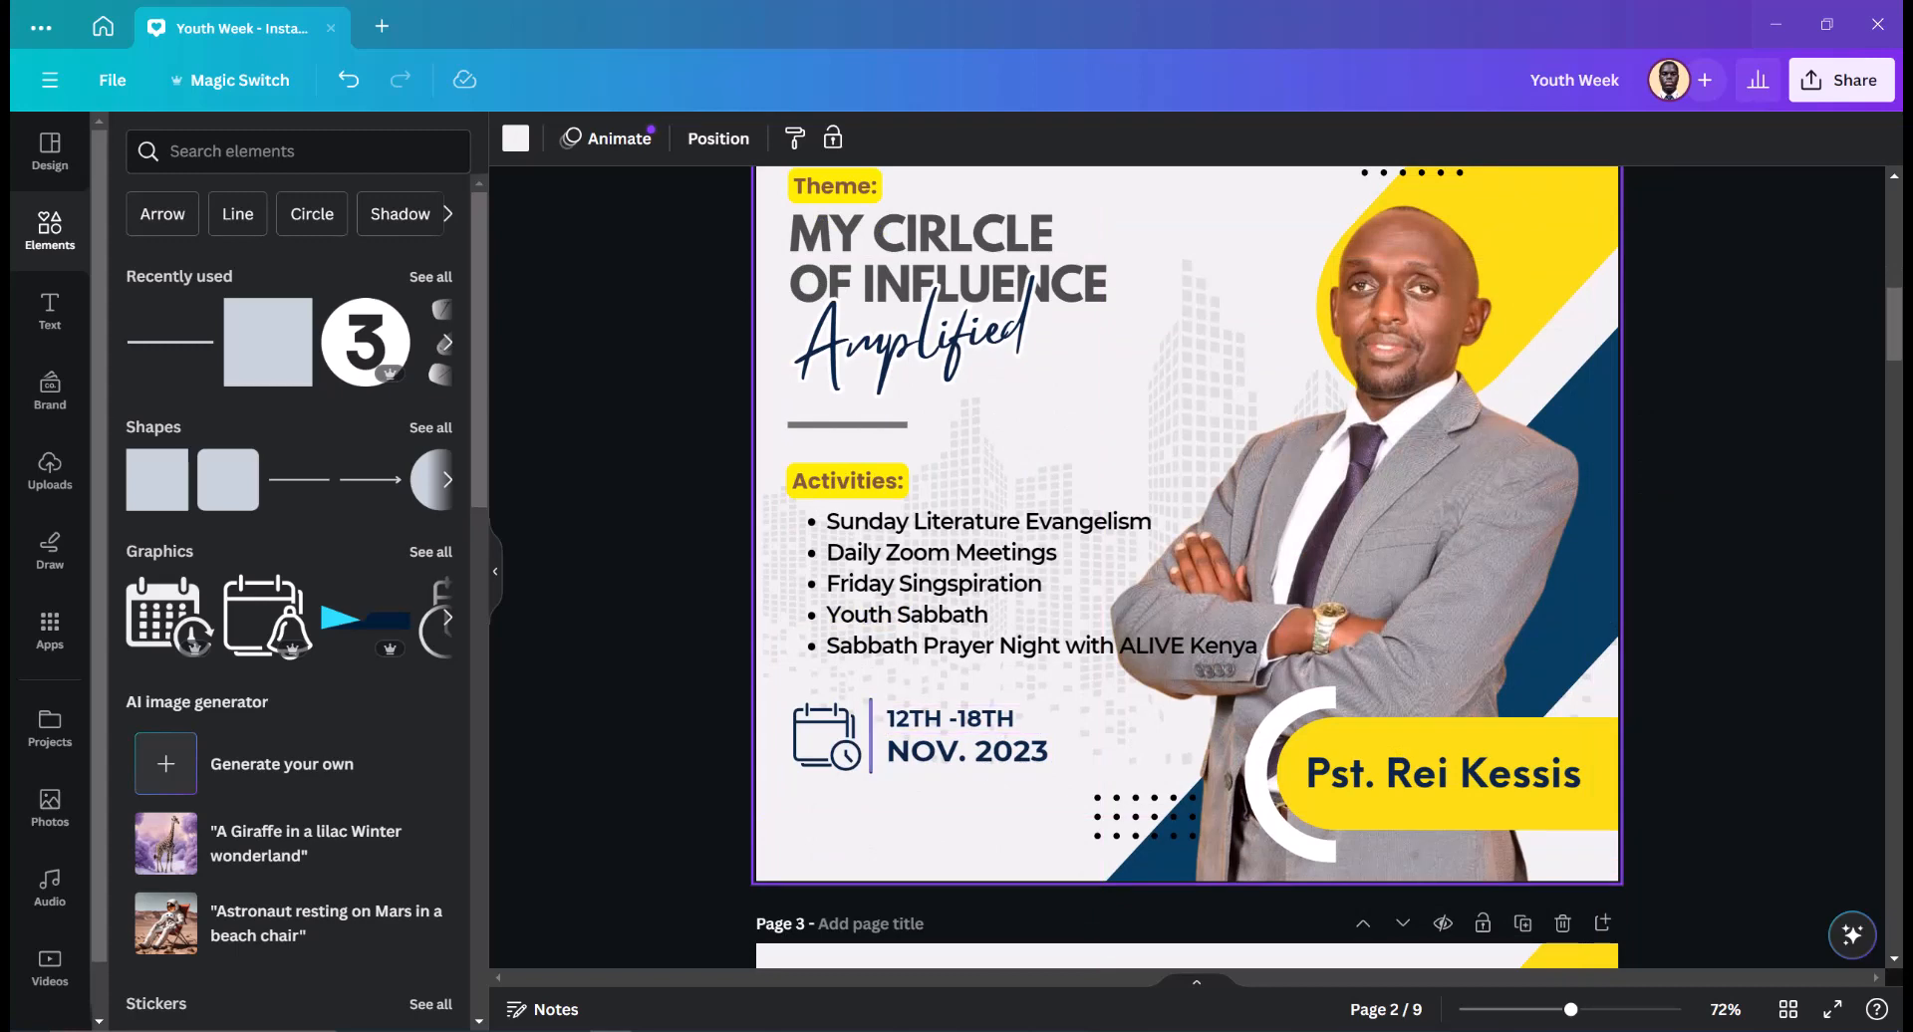
- Copy the vertical line beside the event date and place the copy just right of the MAYS logo group
left_click(870, 735)
scroll(1185, 568, "up", 5)
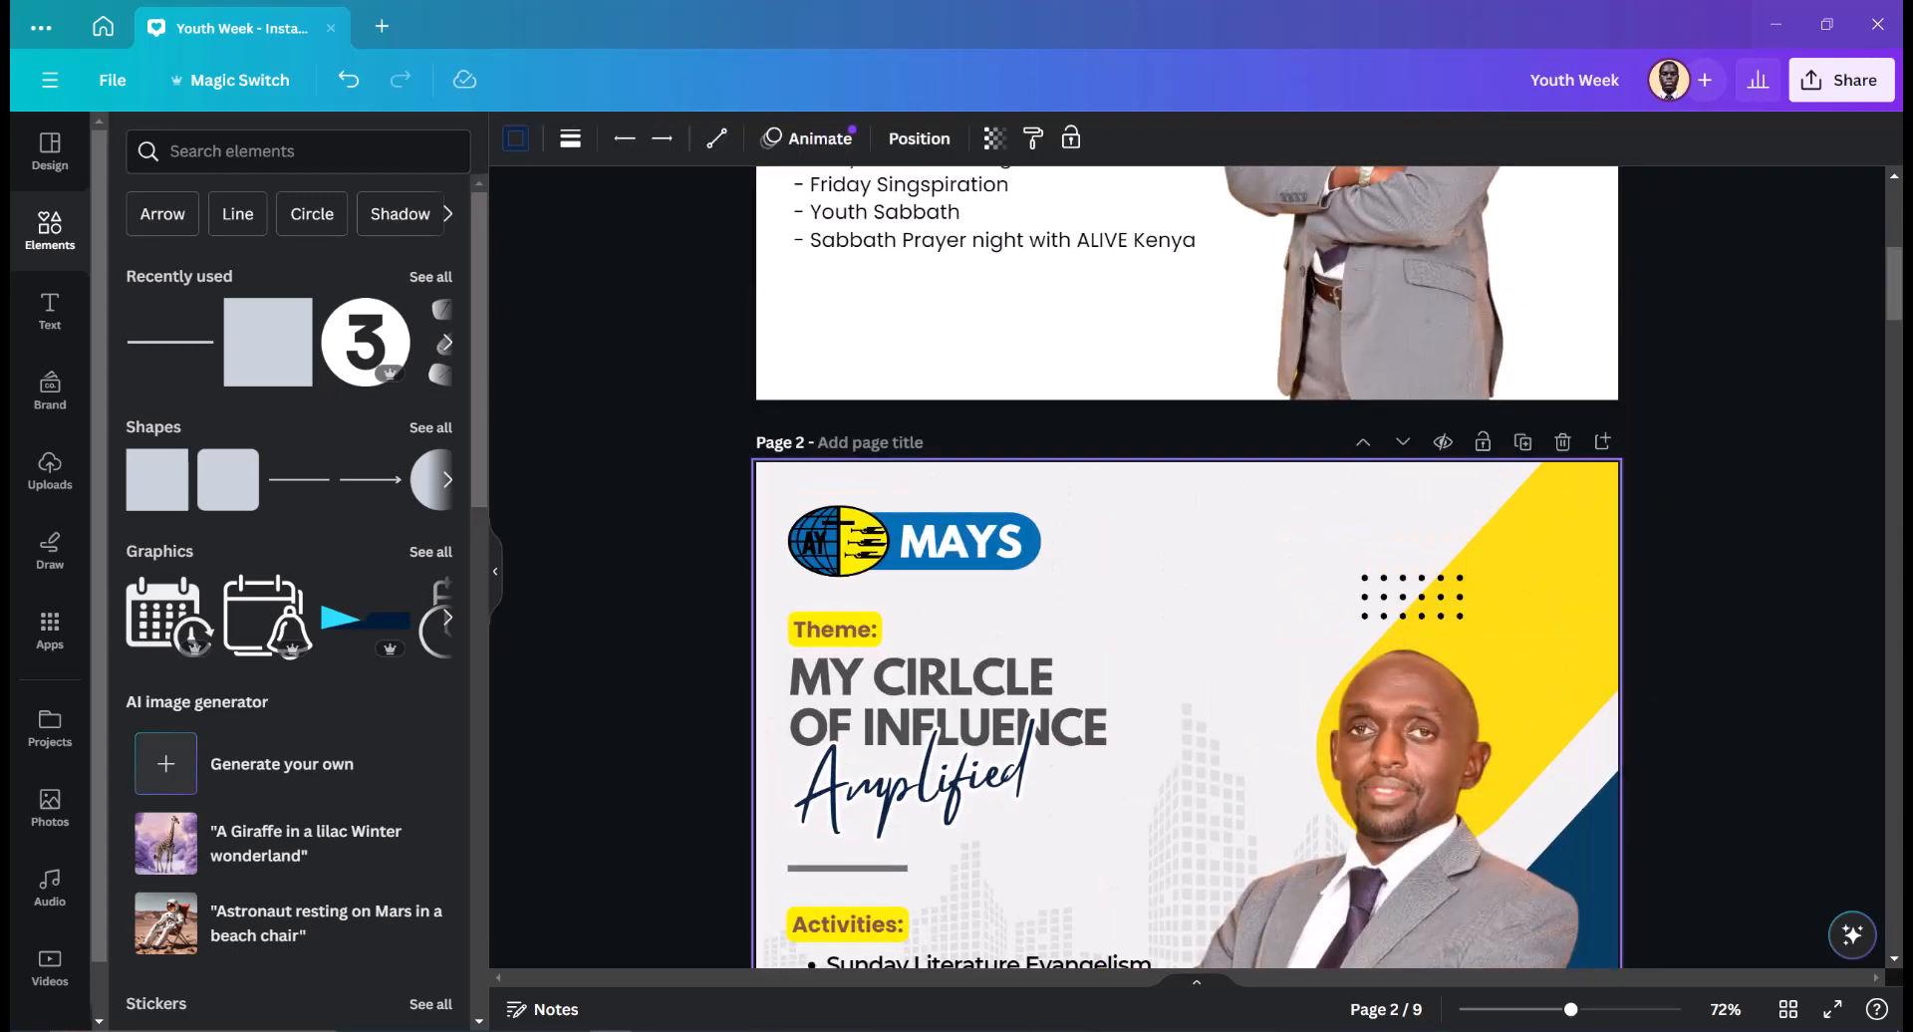
left_click(1186, 598)
key("ctrl+v")
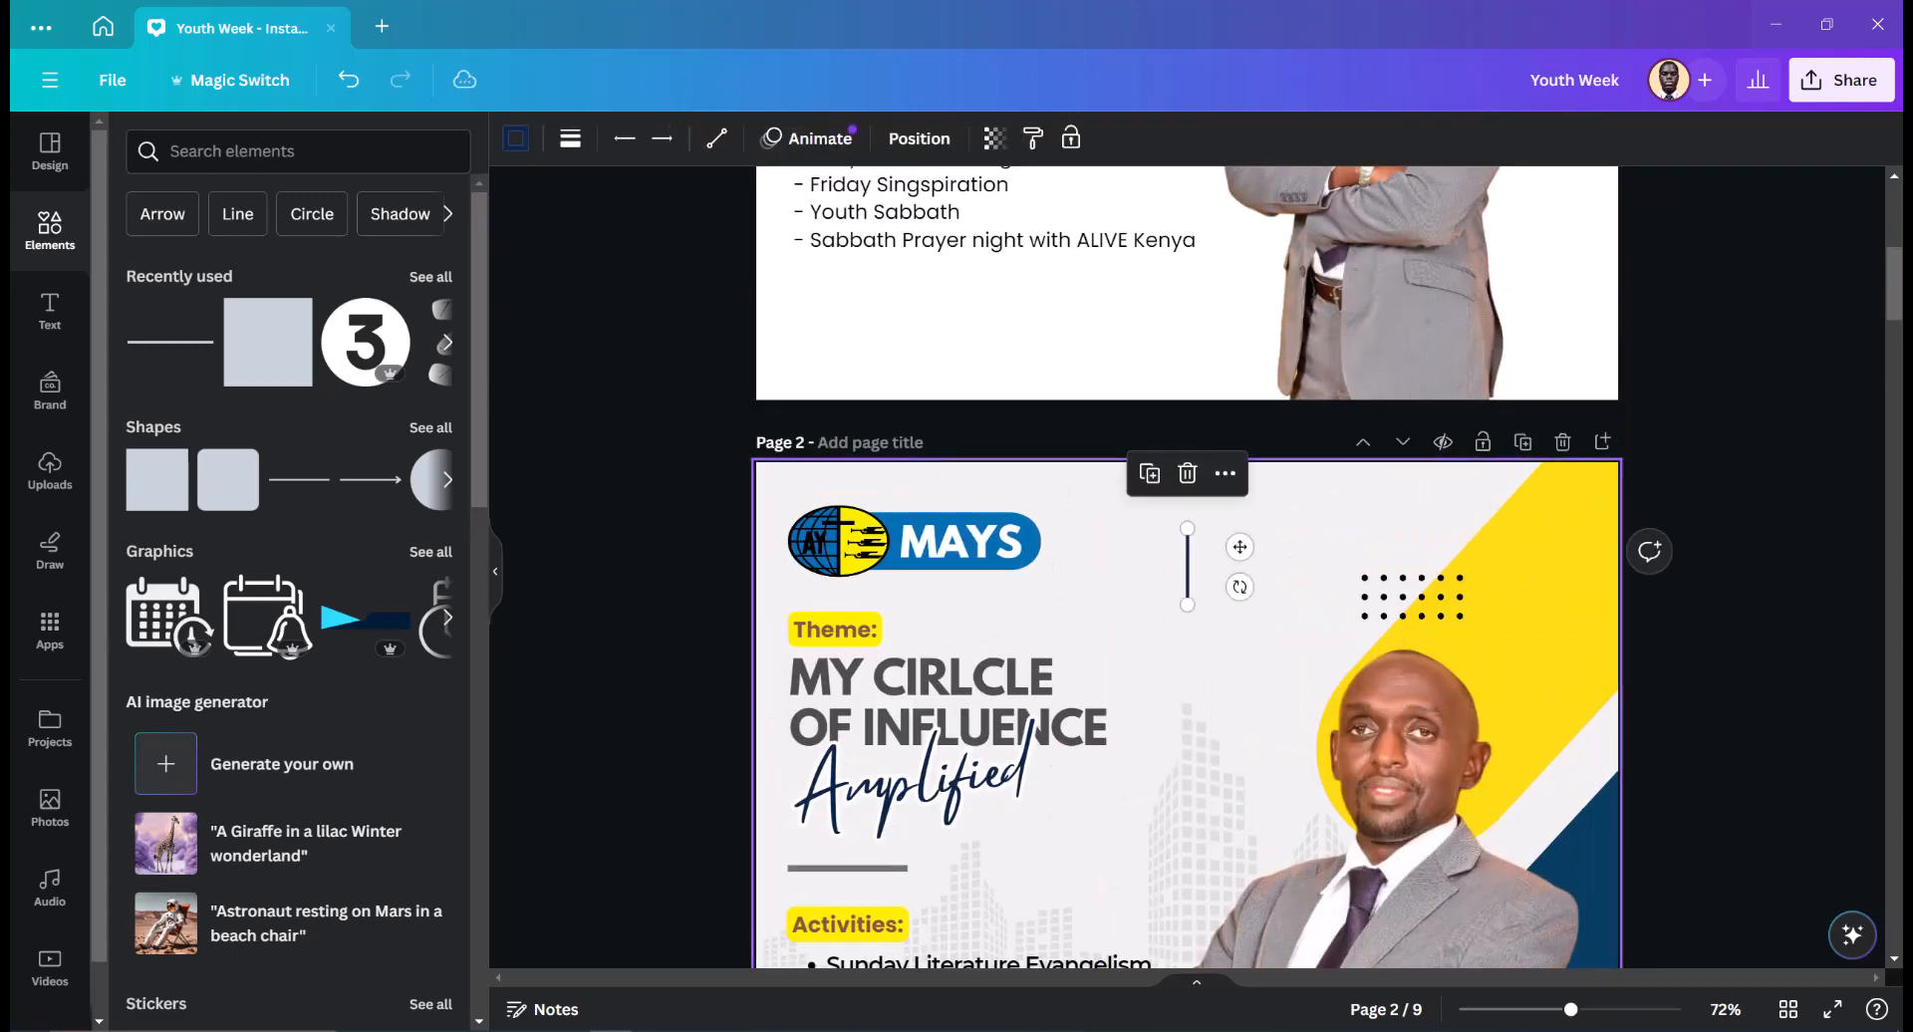
left_click_drag(1187, 566, 1053, 541)
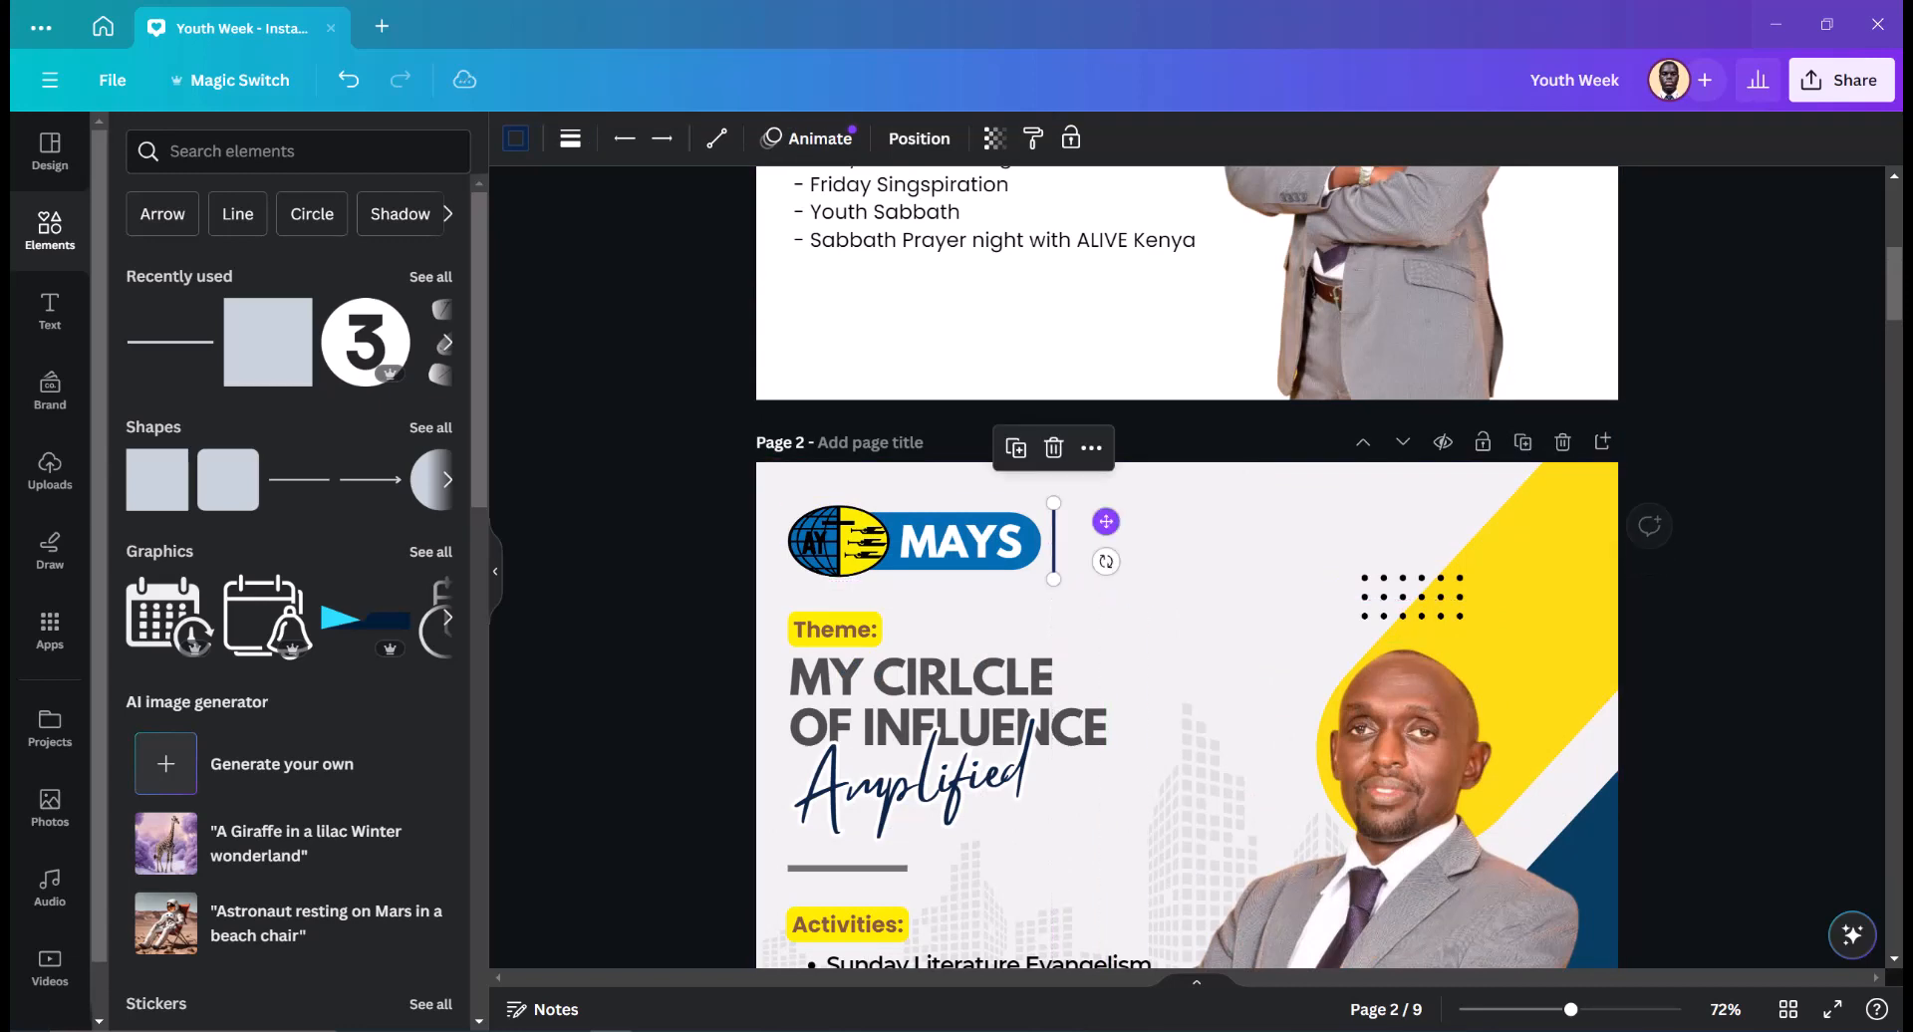
key("Right")
key("Right")
key("Right")
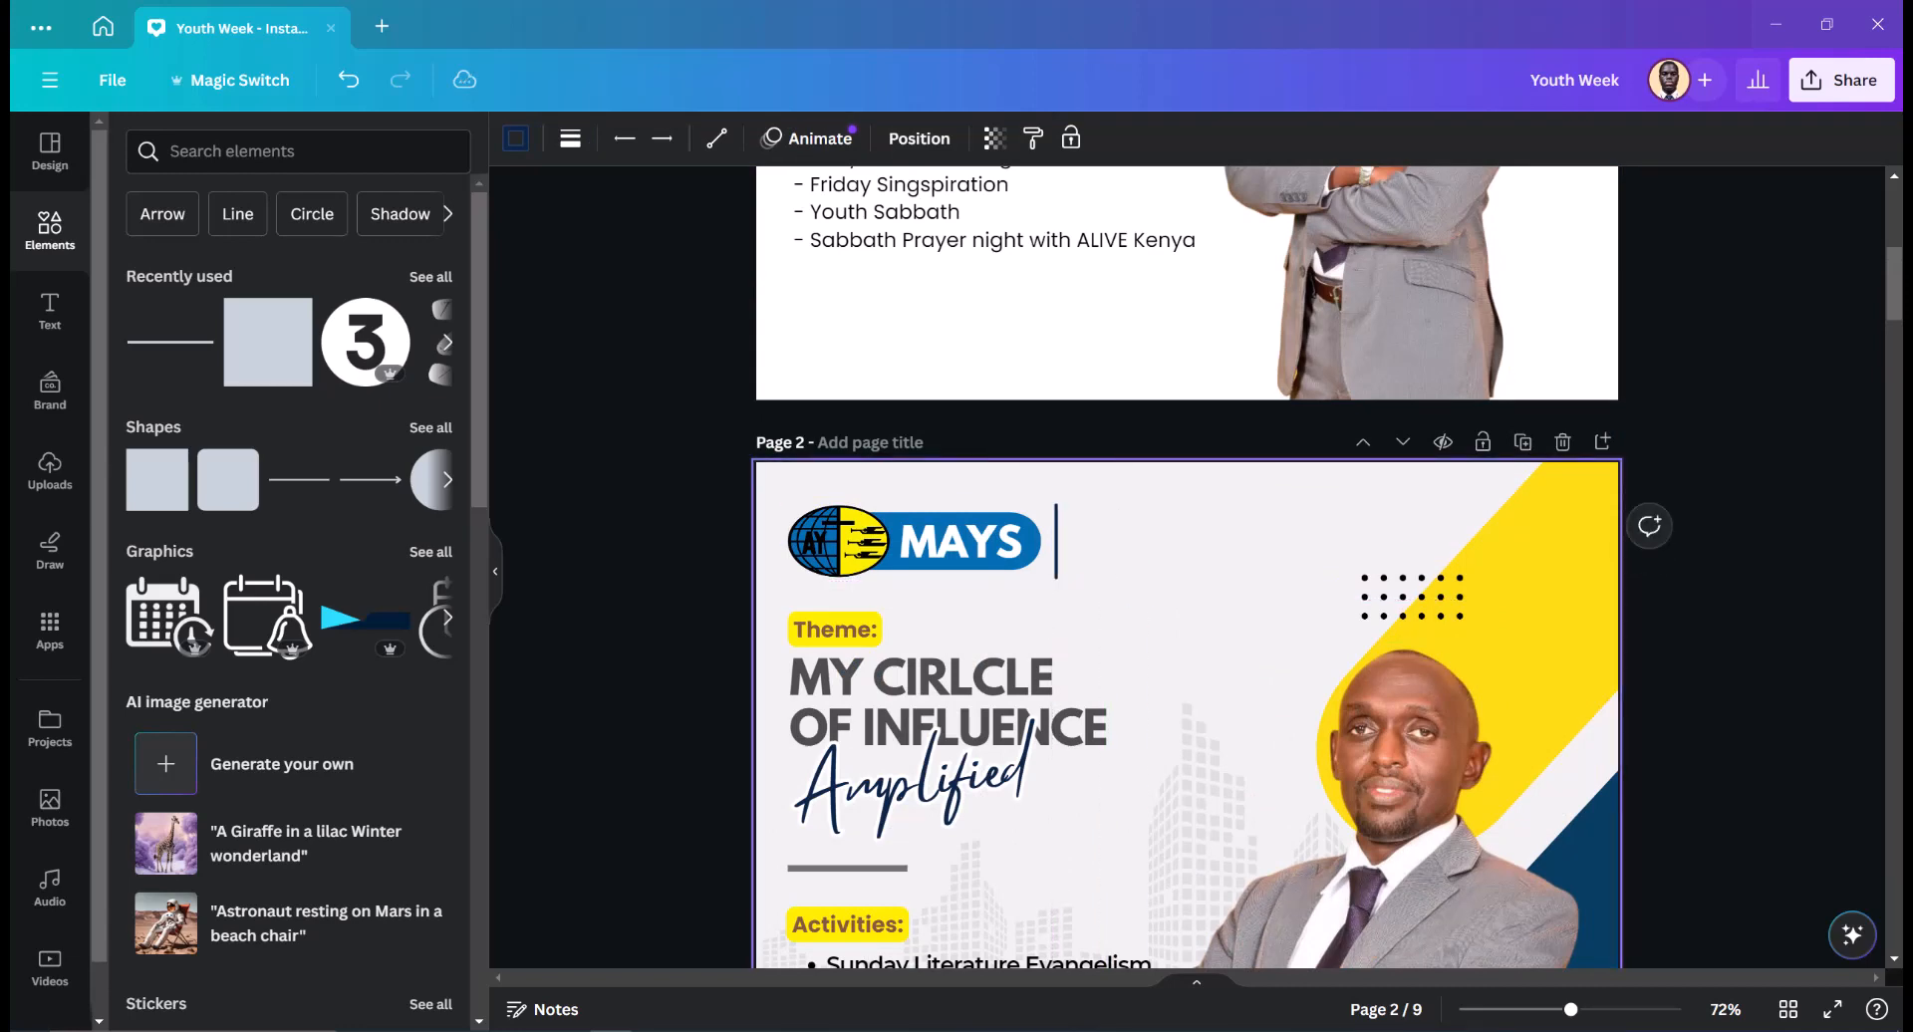
- Nudge the vertical line slightly right of the MAYS logo, then add a copy of the NOV. 2023 text beside it reading YOUTH
key("shift+Right")
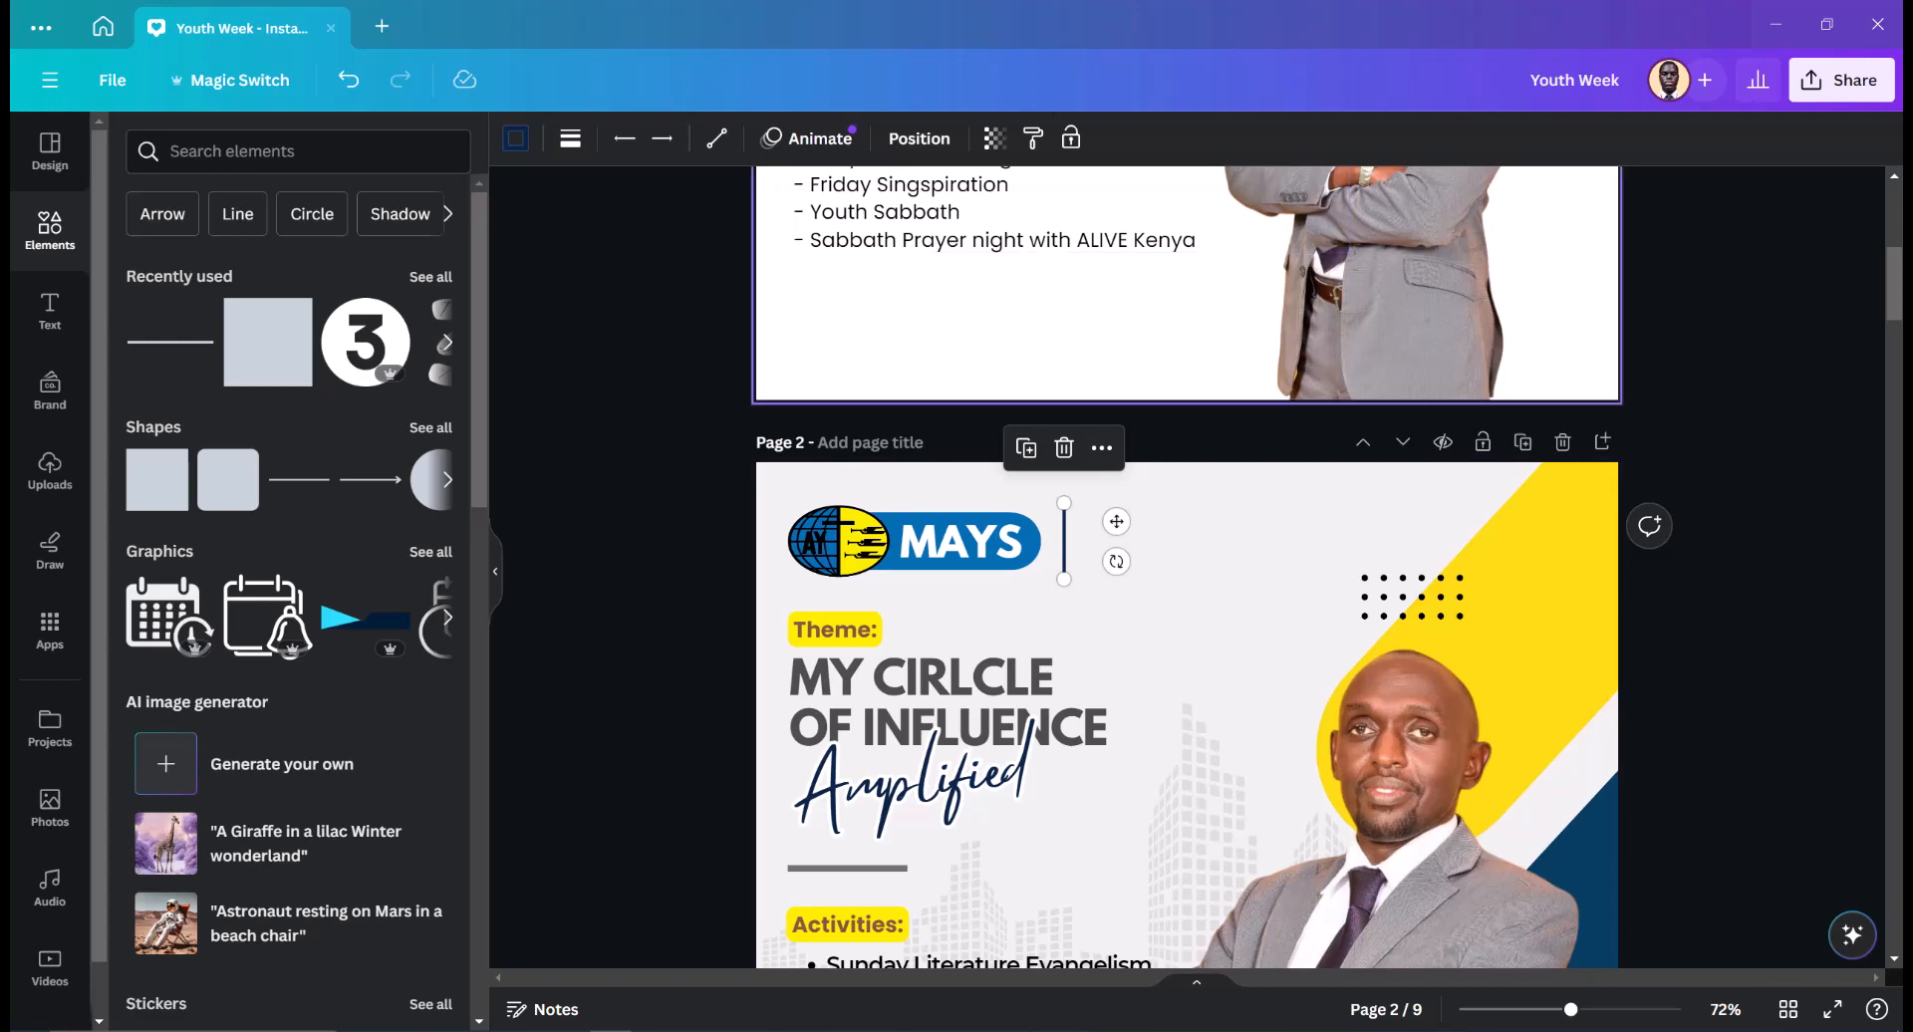
scroll(1186, 568, "down", 6)
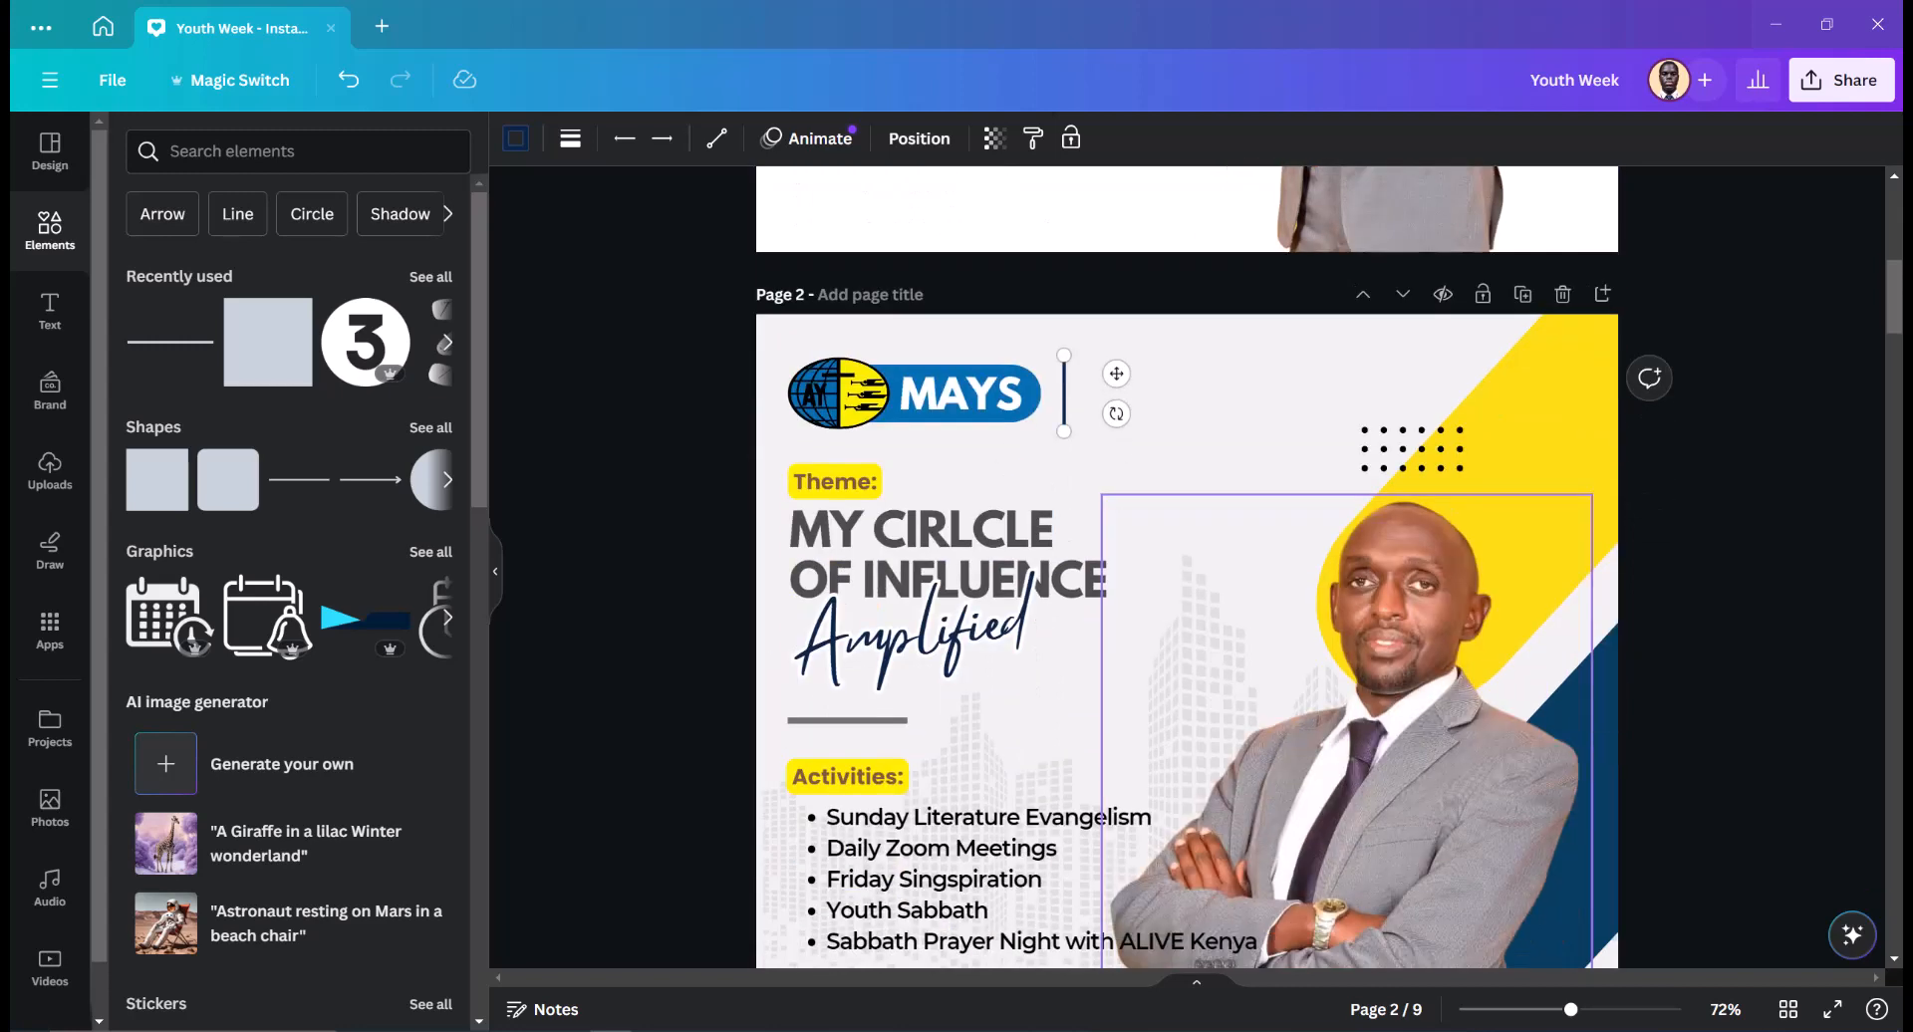
left_click(967, 603)
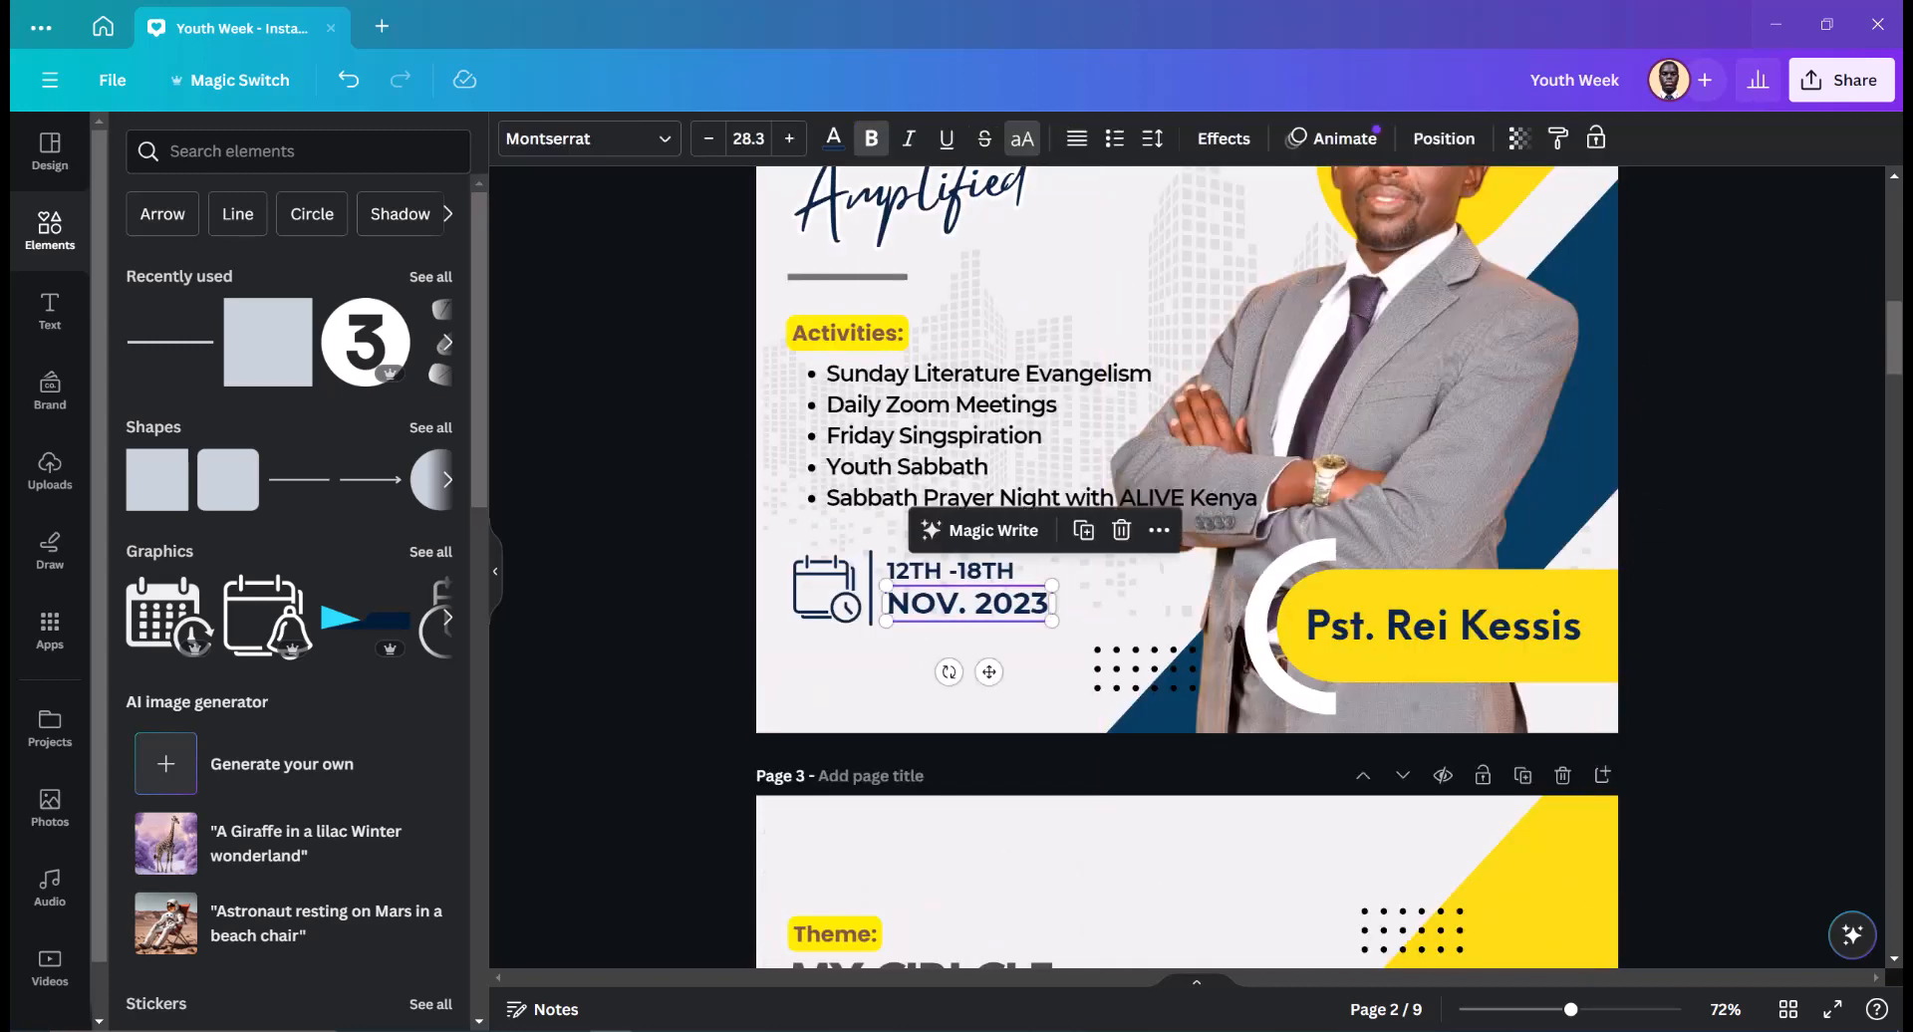
scroll(1185, 568, "up", 6)
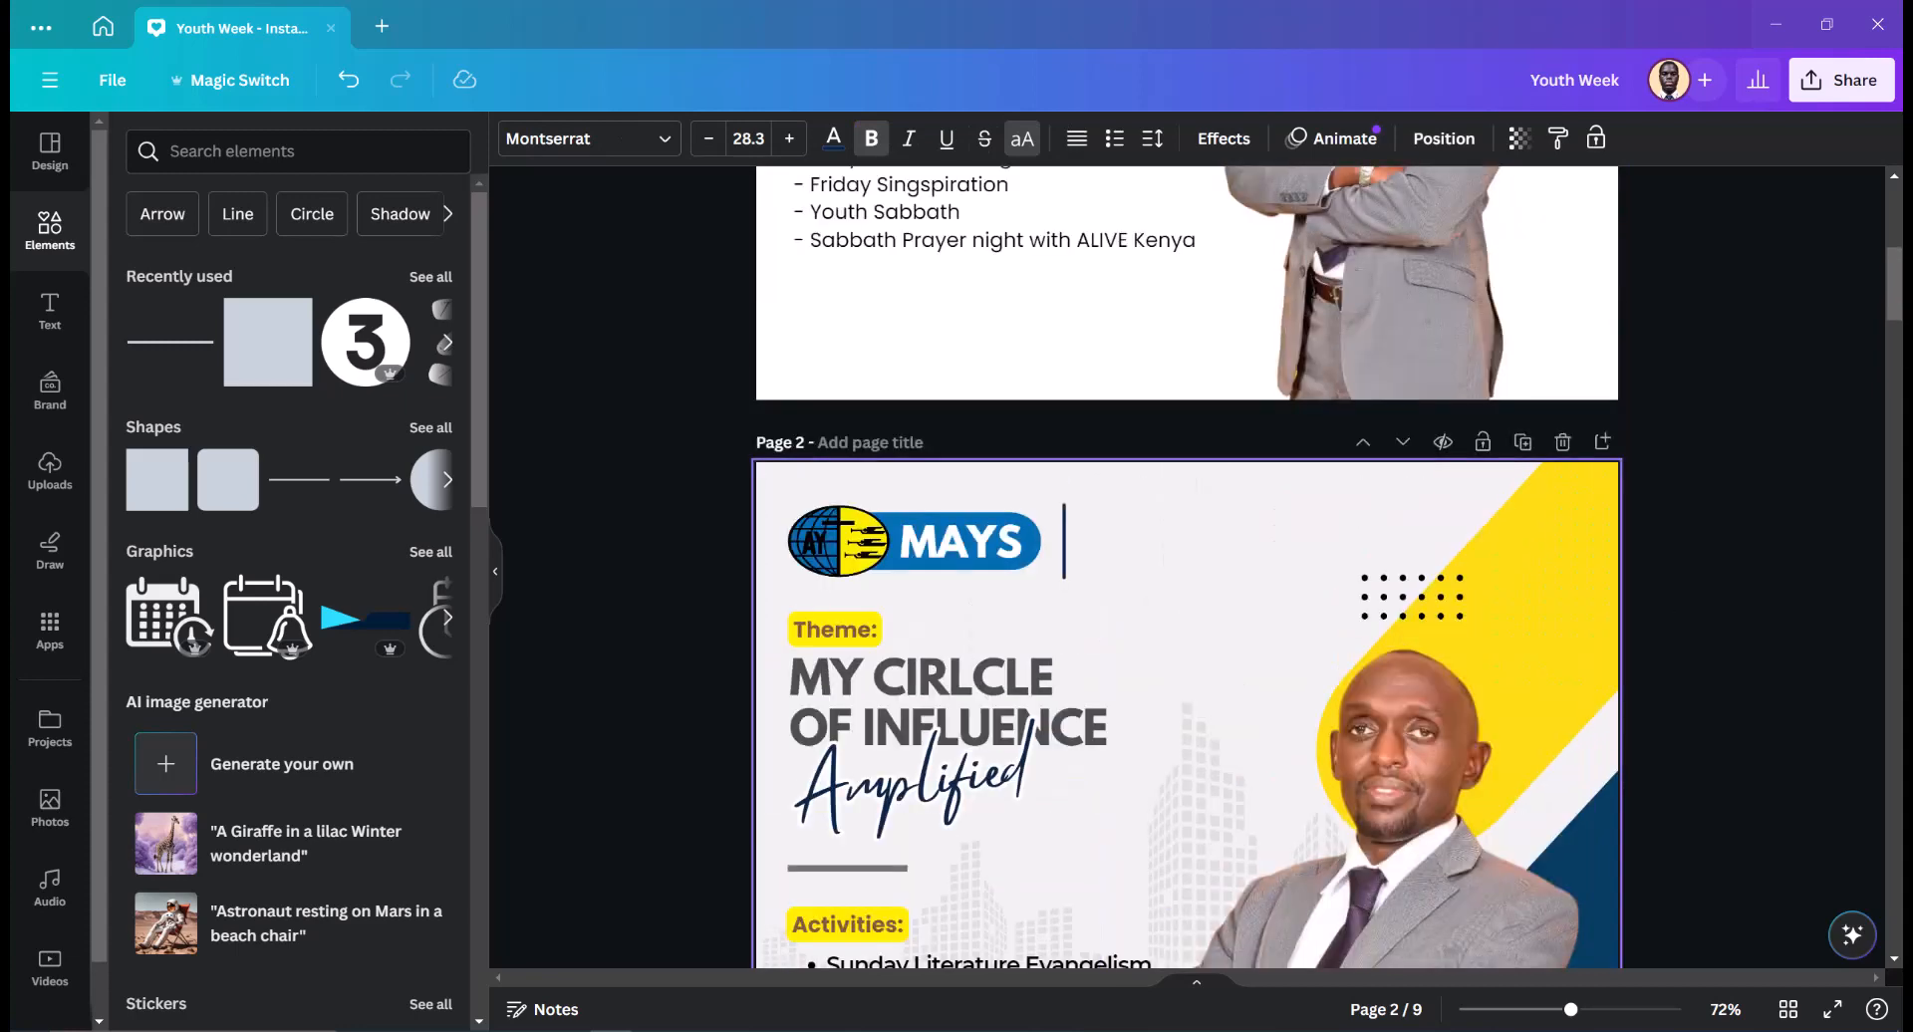
key("ctrl+v")
double_click(1186, 567)
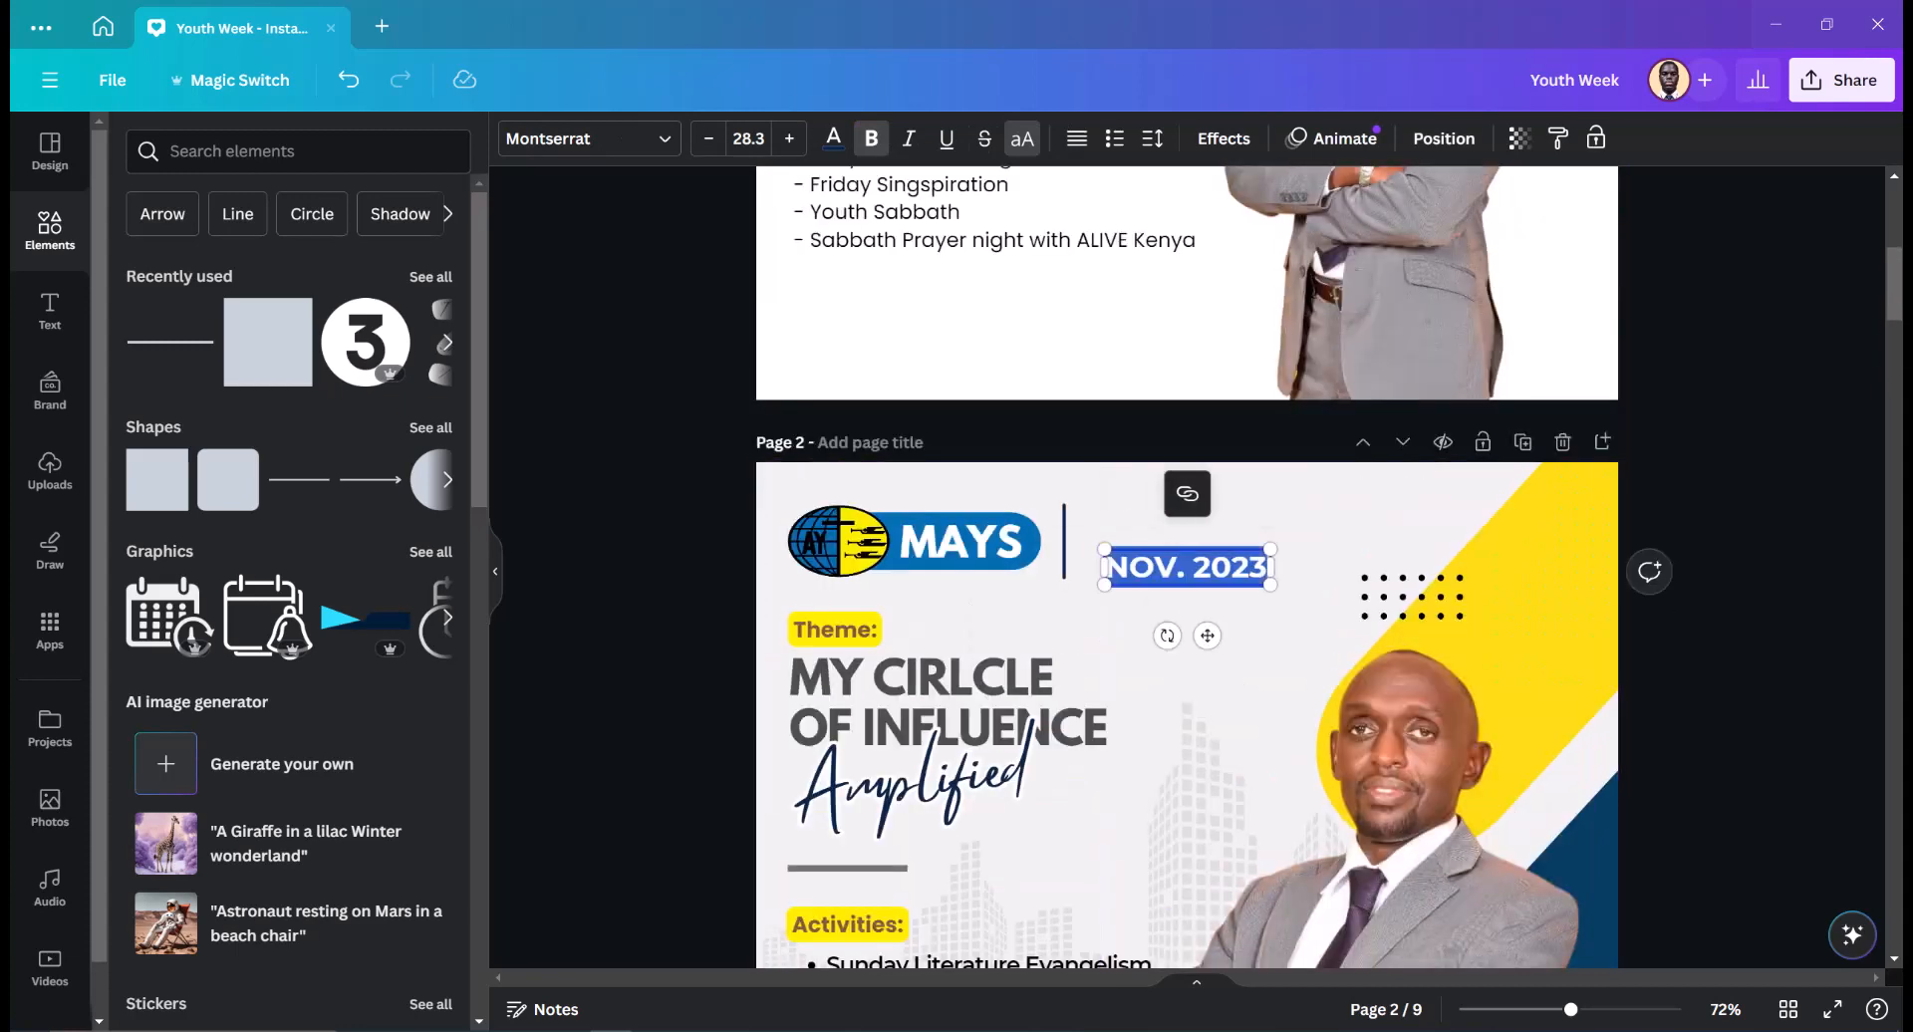
type("YOUTH")
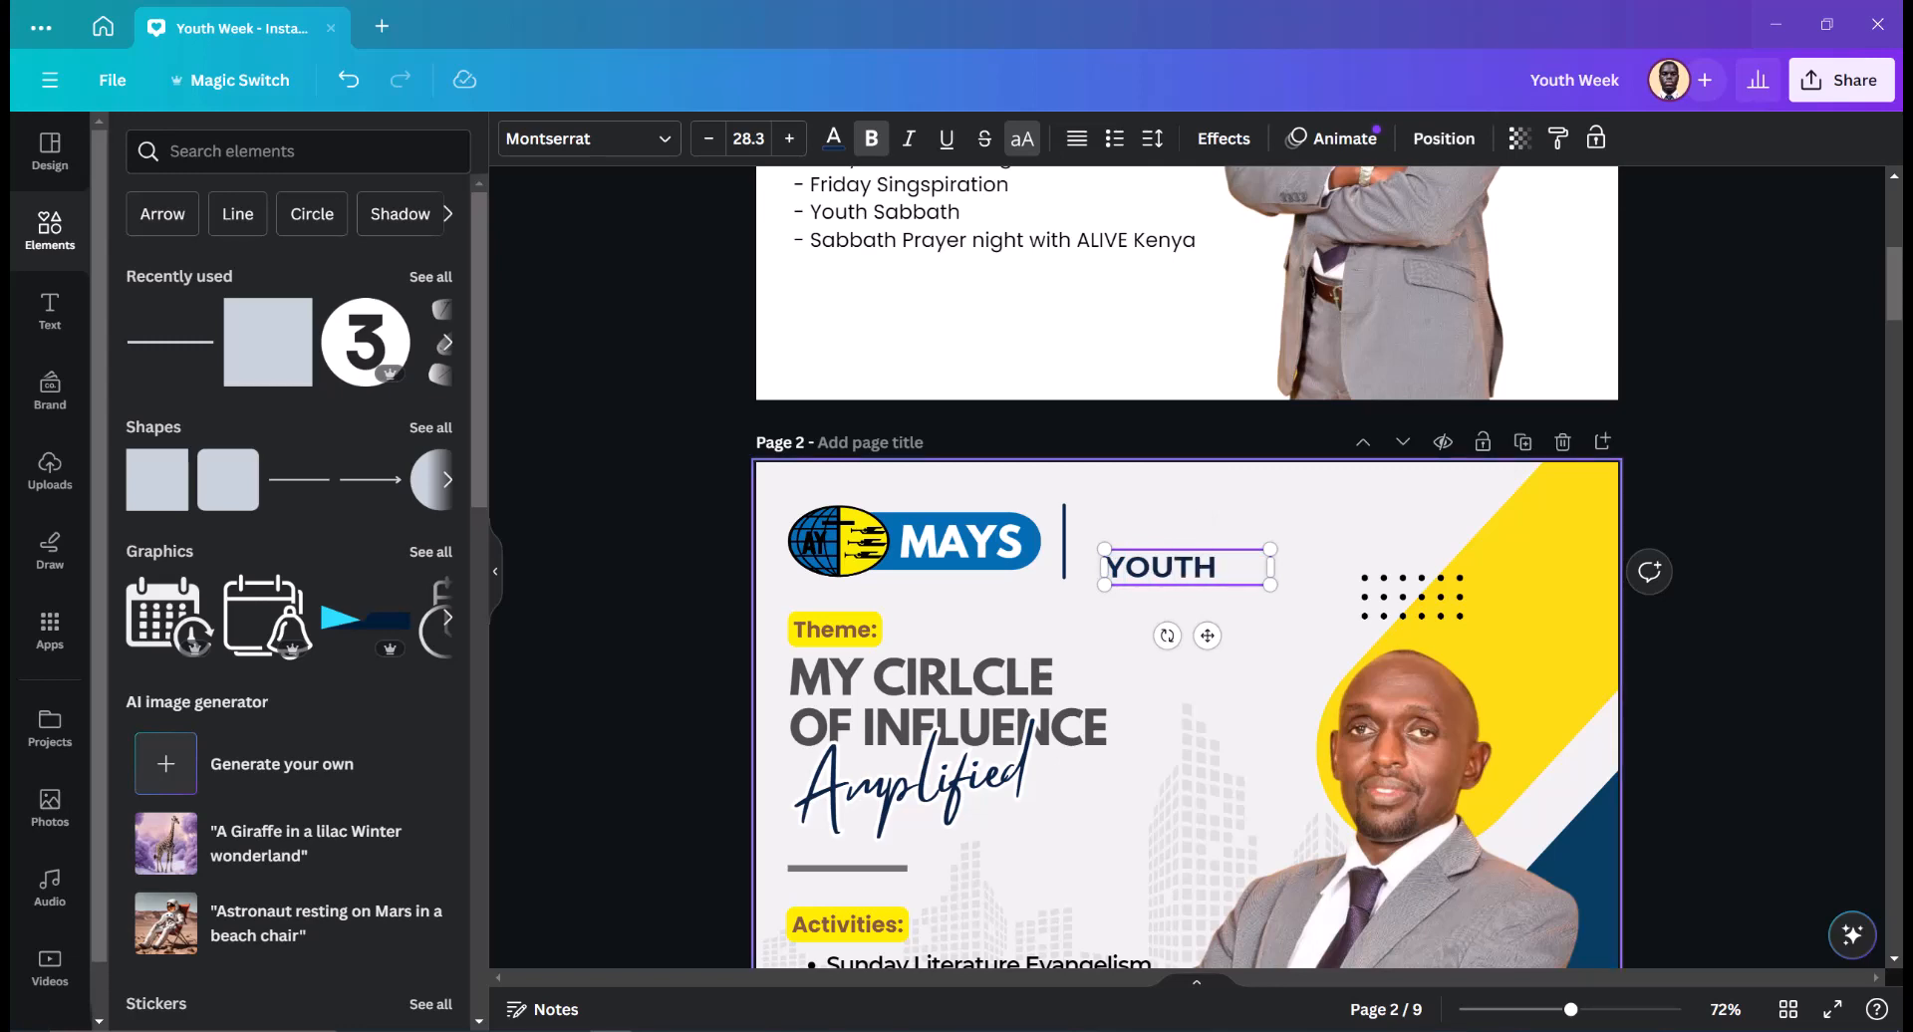
left_click(1223, 516)
- Duplicate the YOUTH text, place the copy directly below it and change its wording to WEEK
left_click(1186, 568)
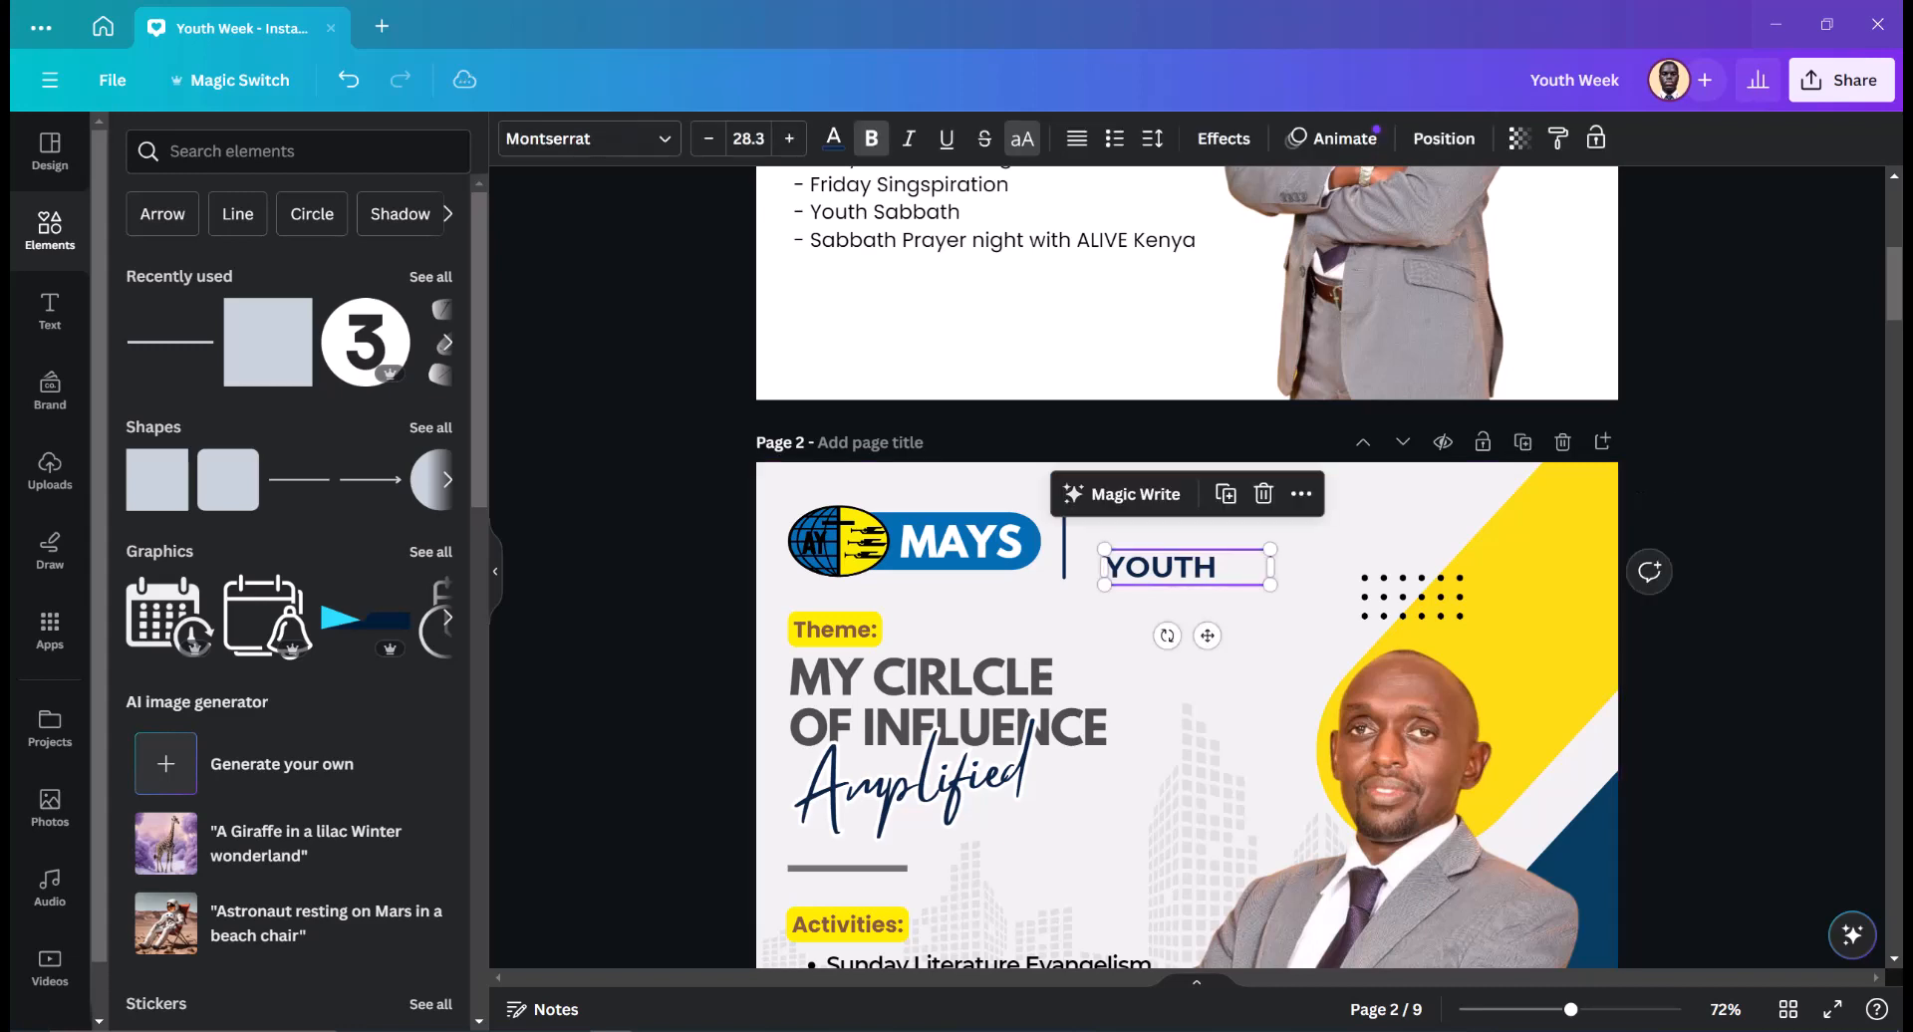
left_click_drag(1103, 565, 1220, 602)
type("WEEK")
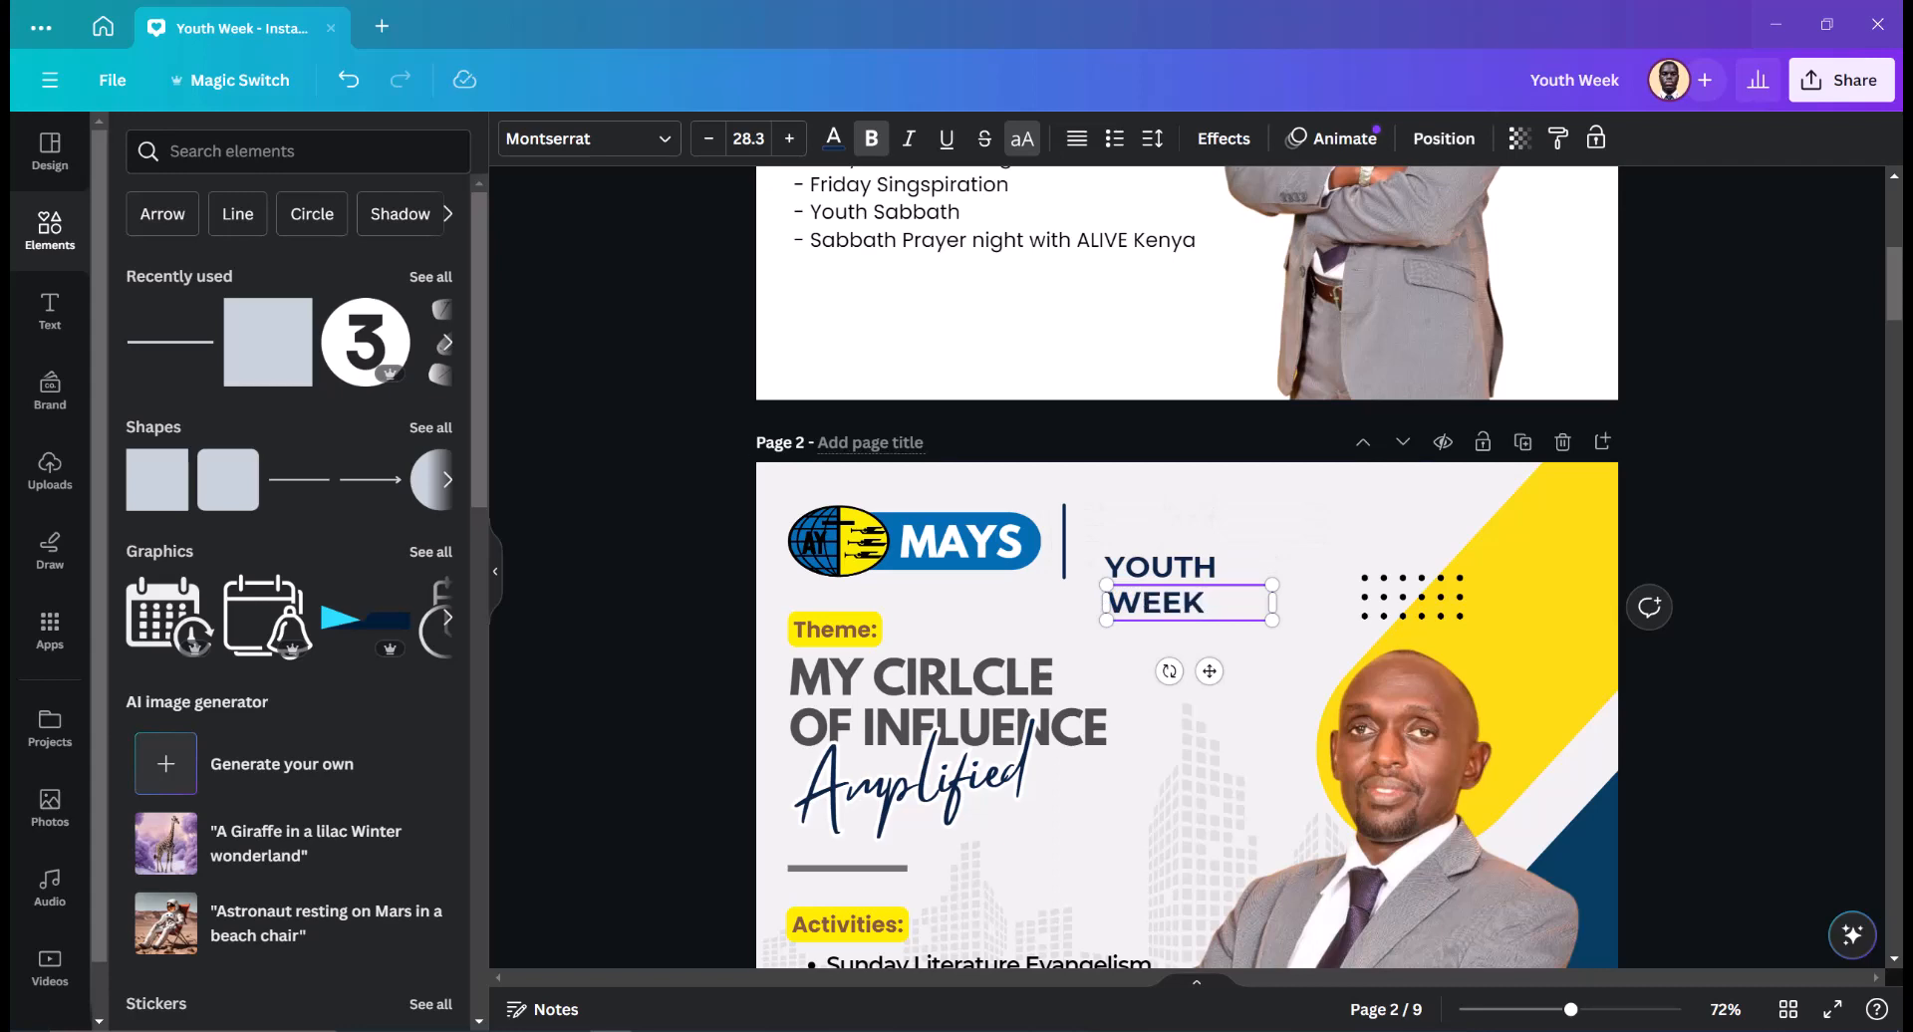
left_click(1240, 518)
- Turn off upper case for the YOUTH text and try the Mistrully and Gistesy script fonts on it
left_click(1163, 567)
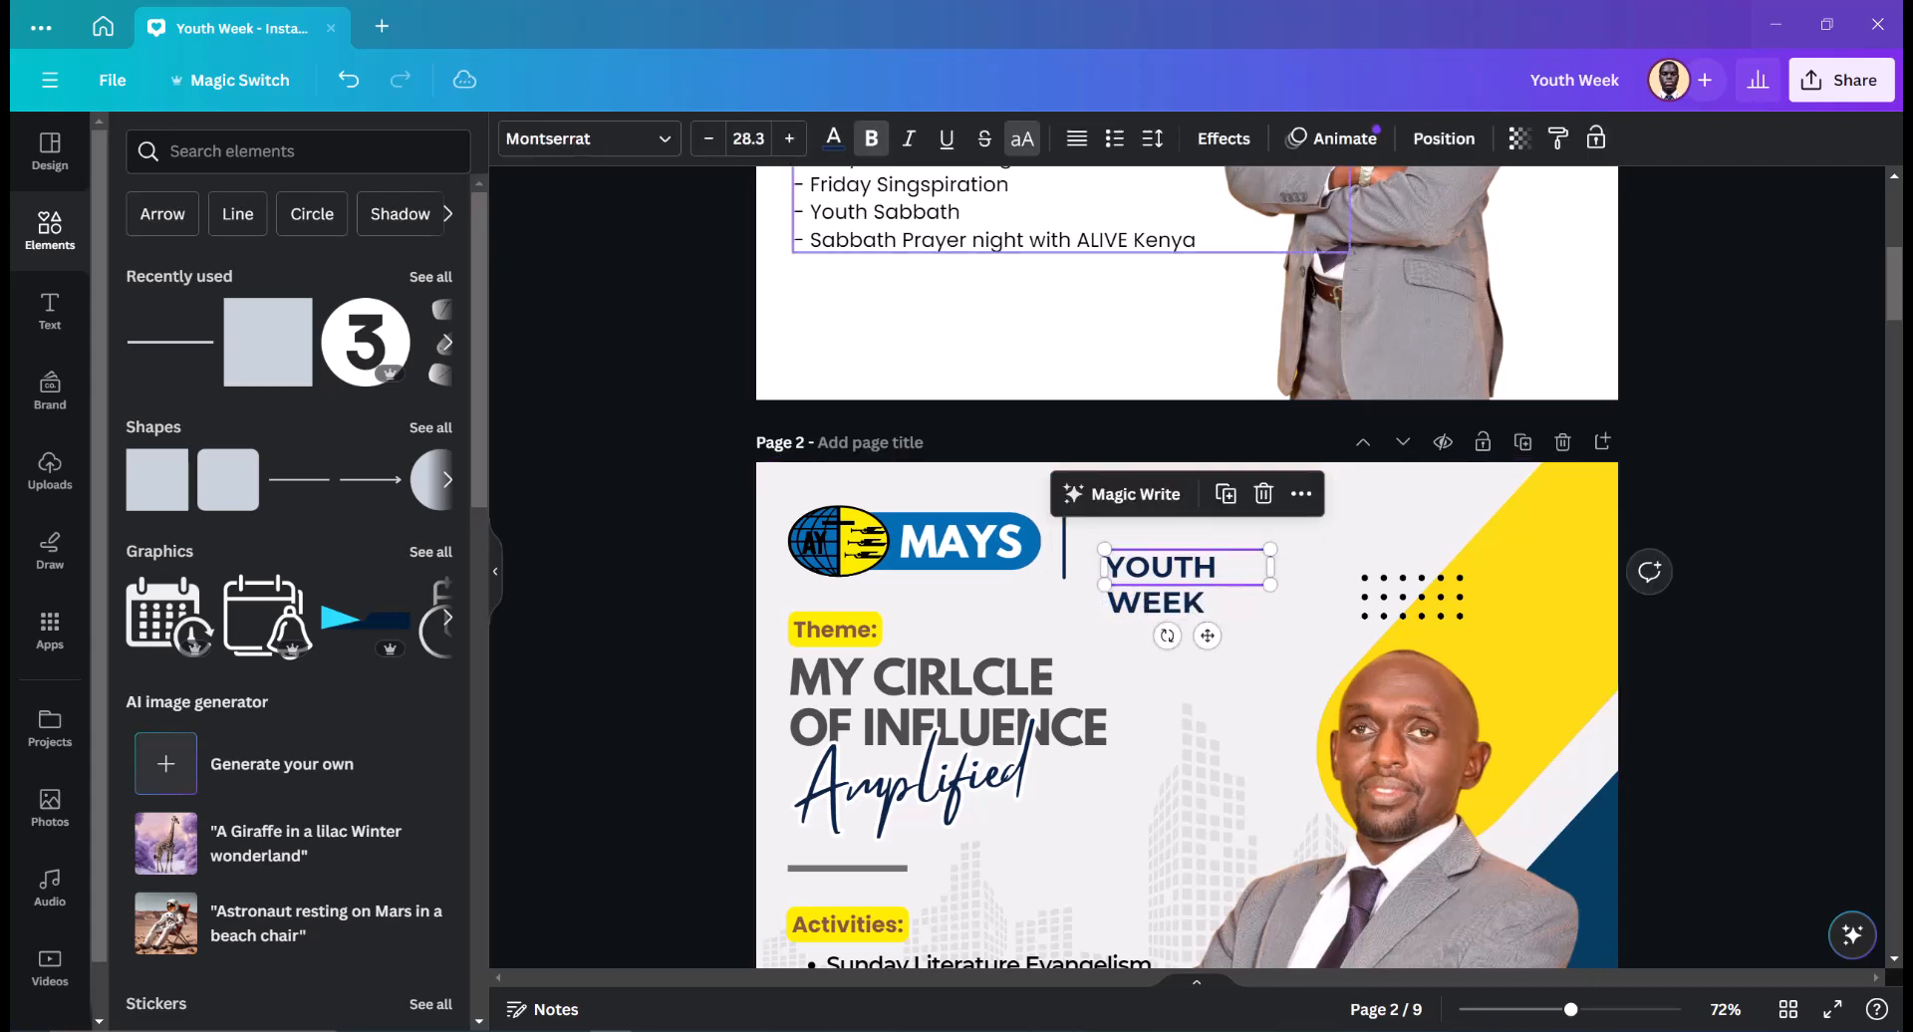
left_click(1022, 138)
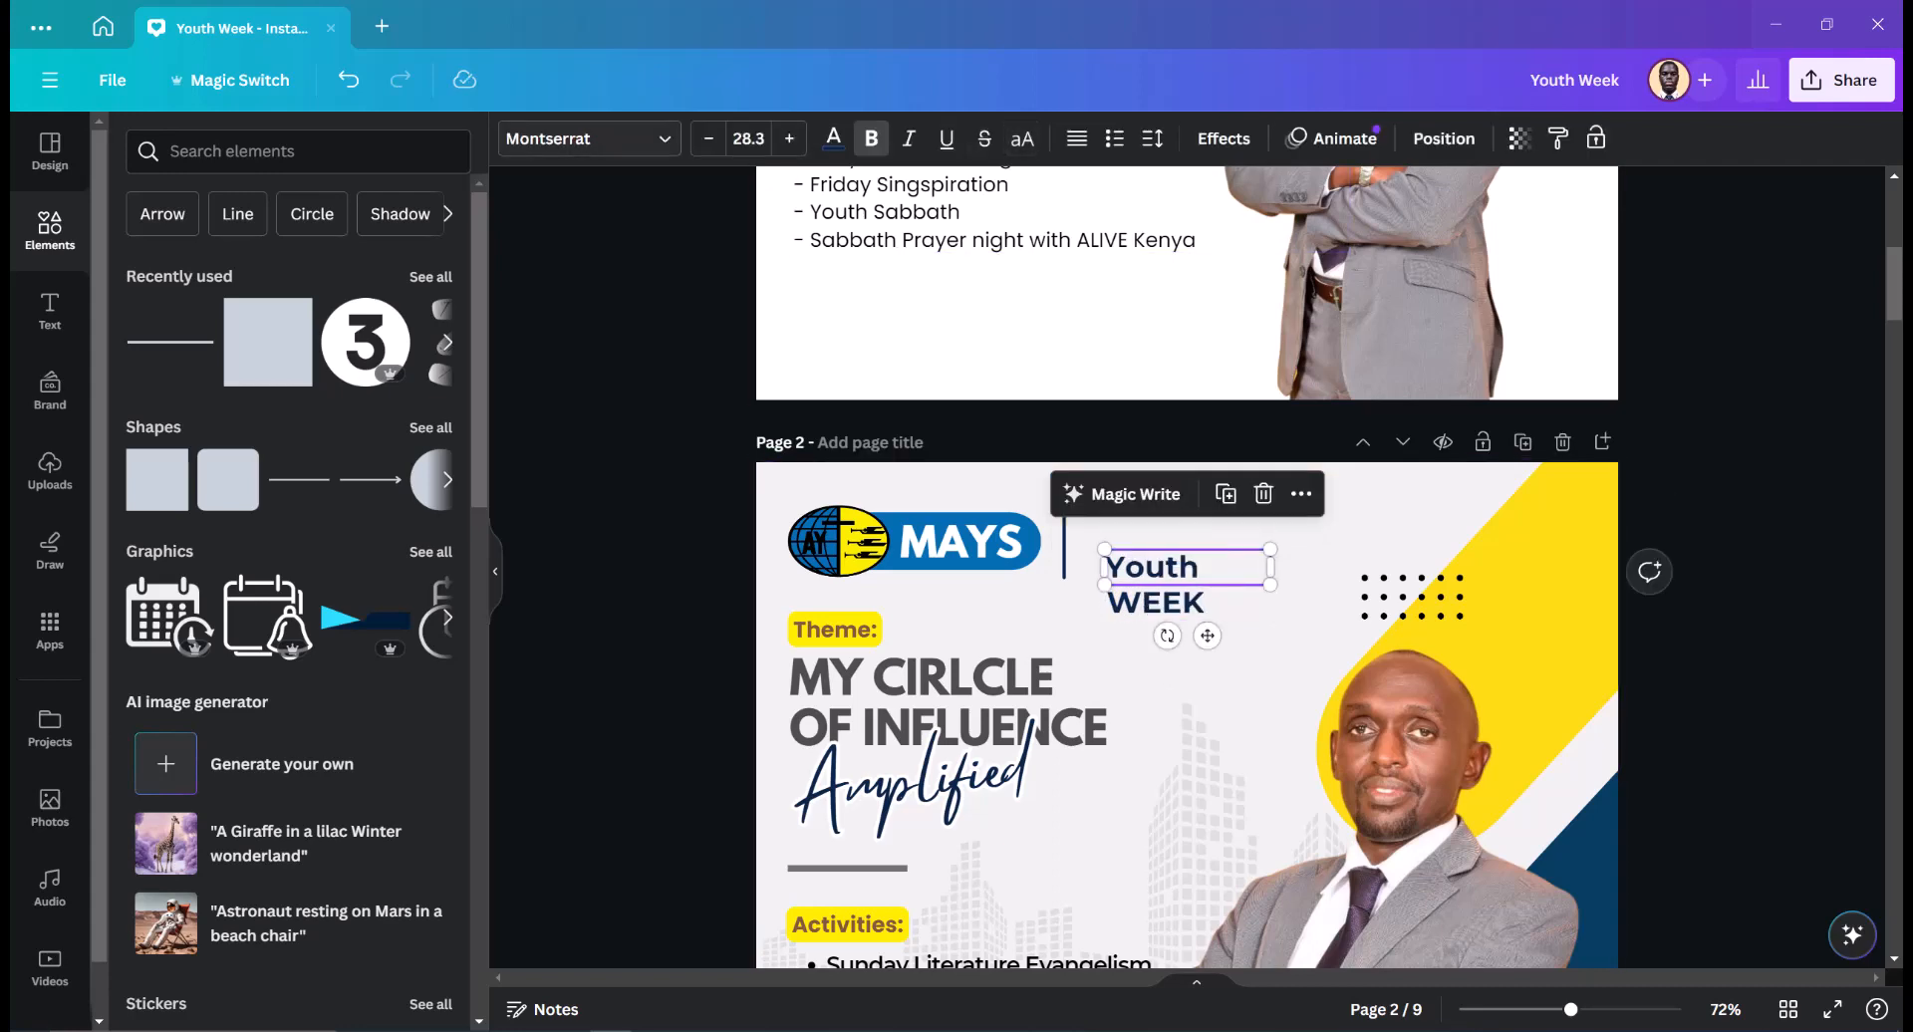
left_click(588, 138)
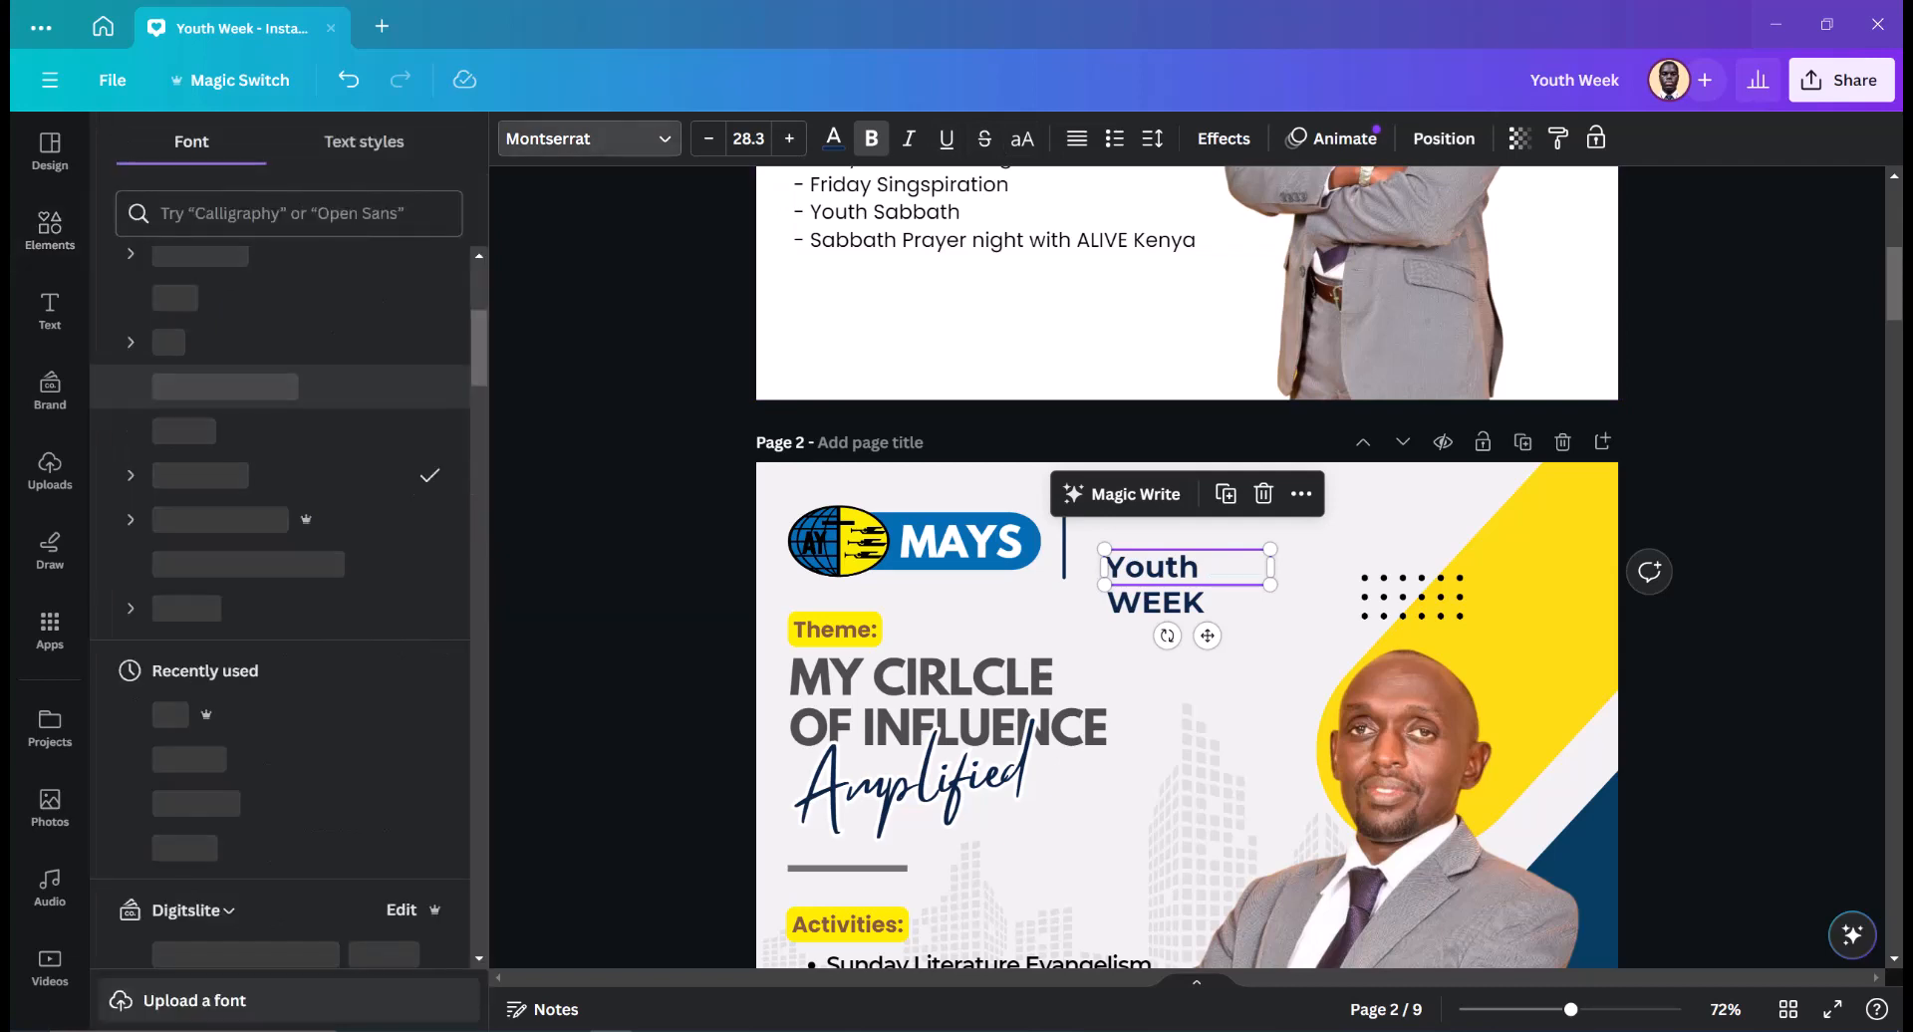
left_click(182, 430)
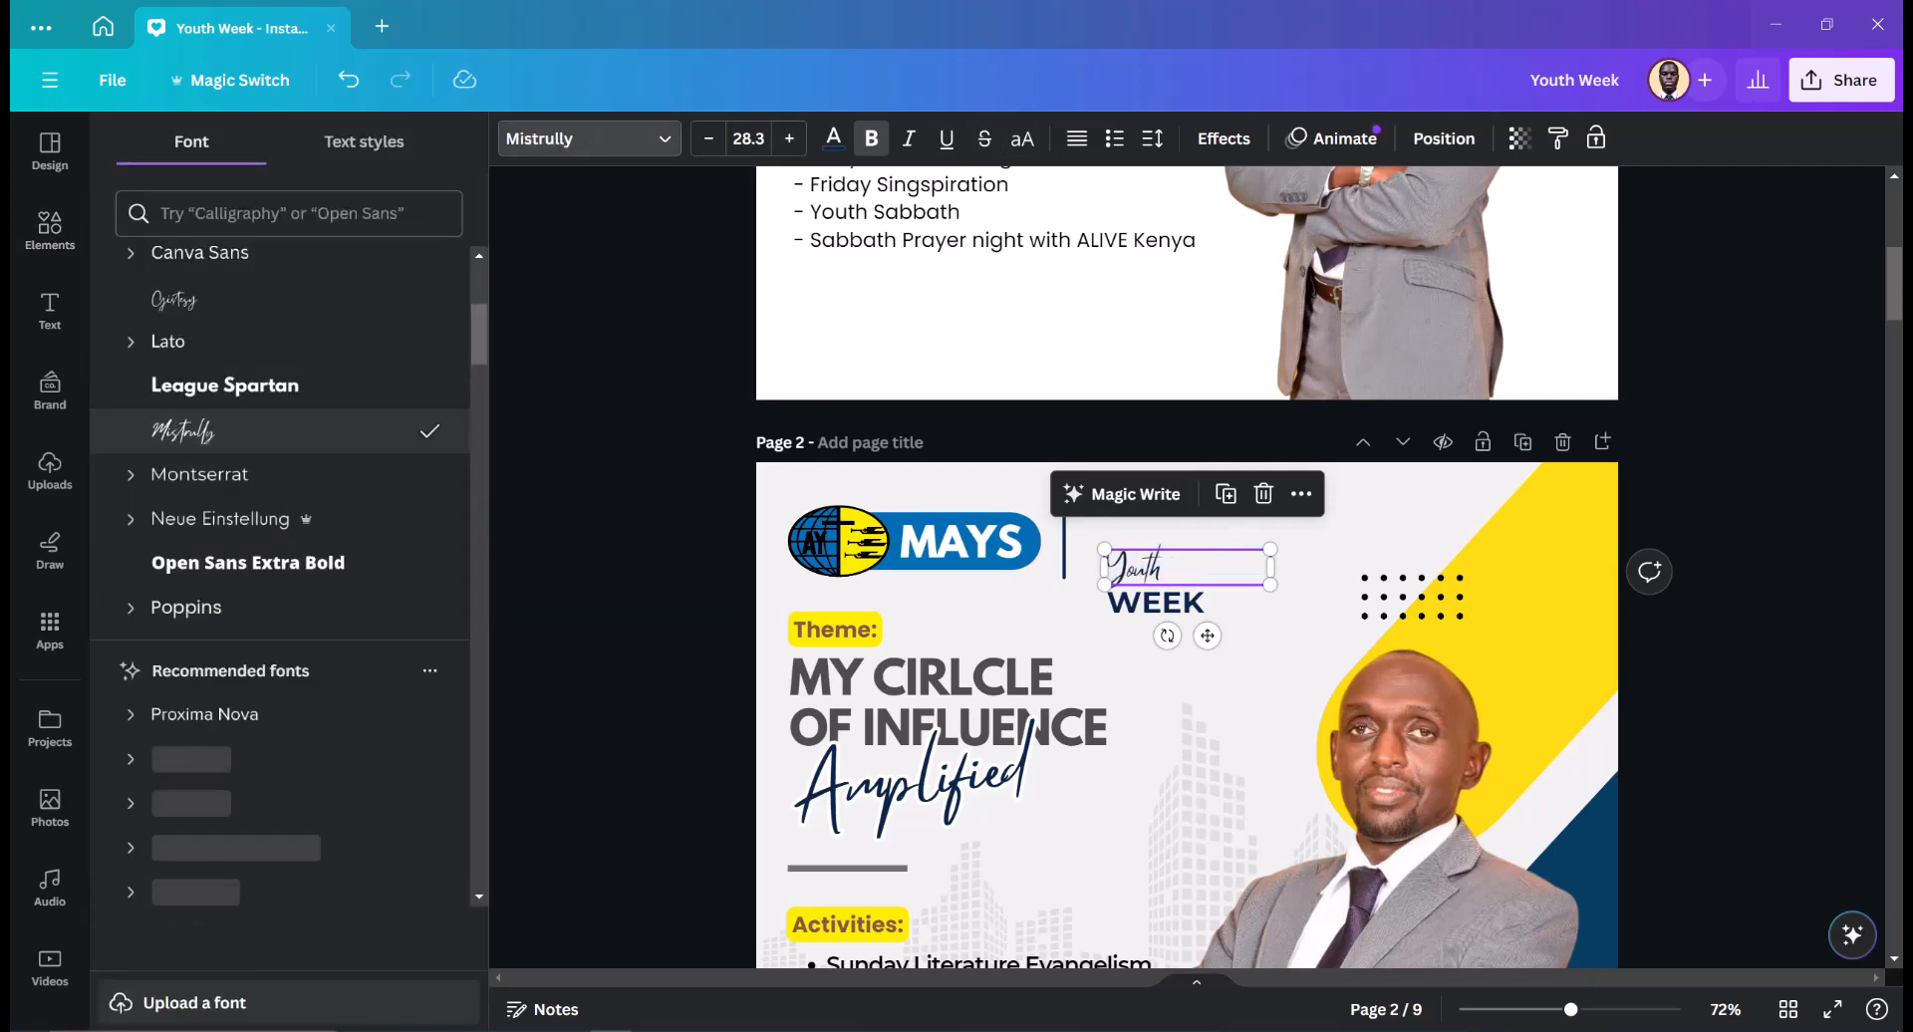
left_click(175, 298)
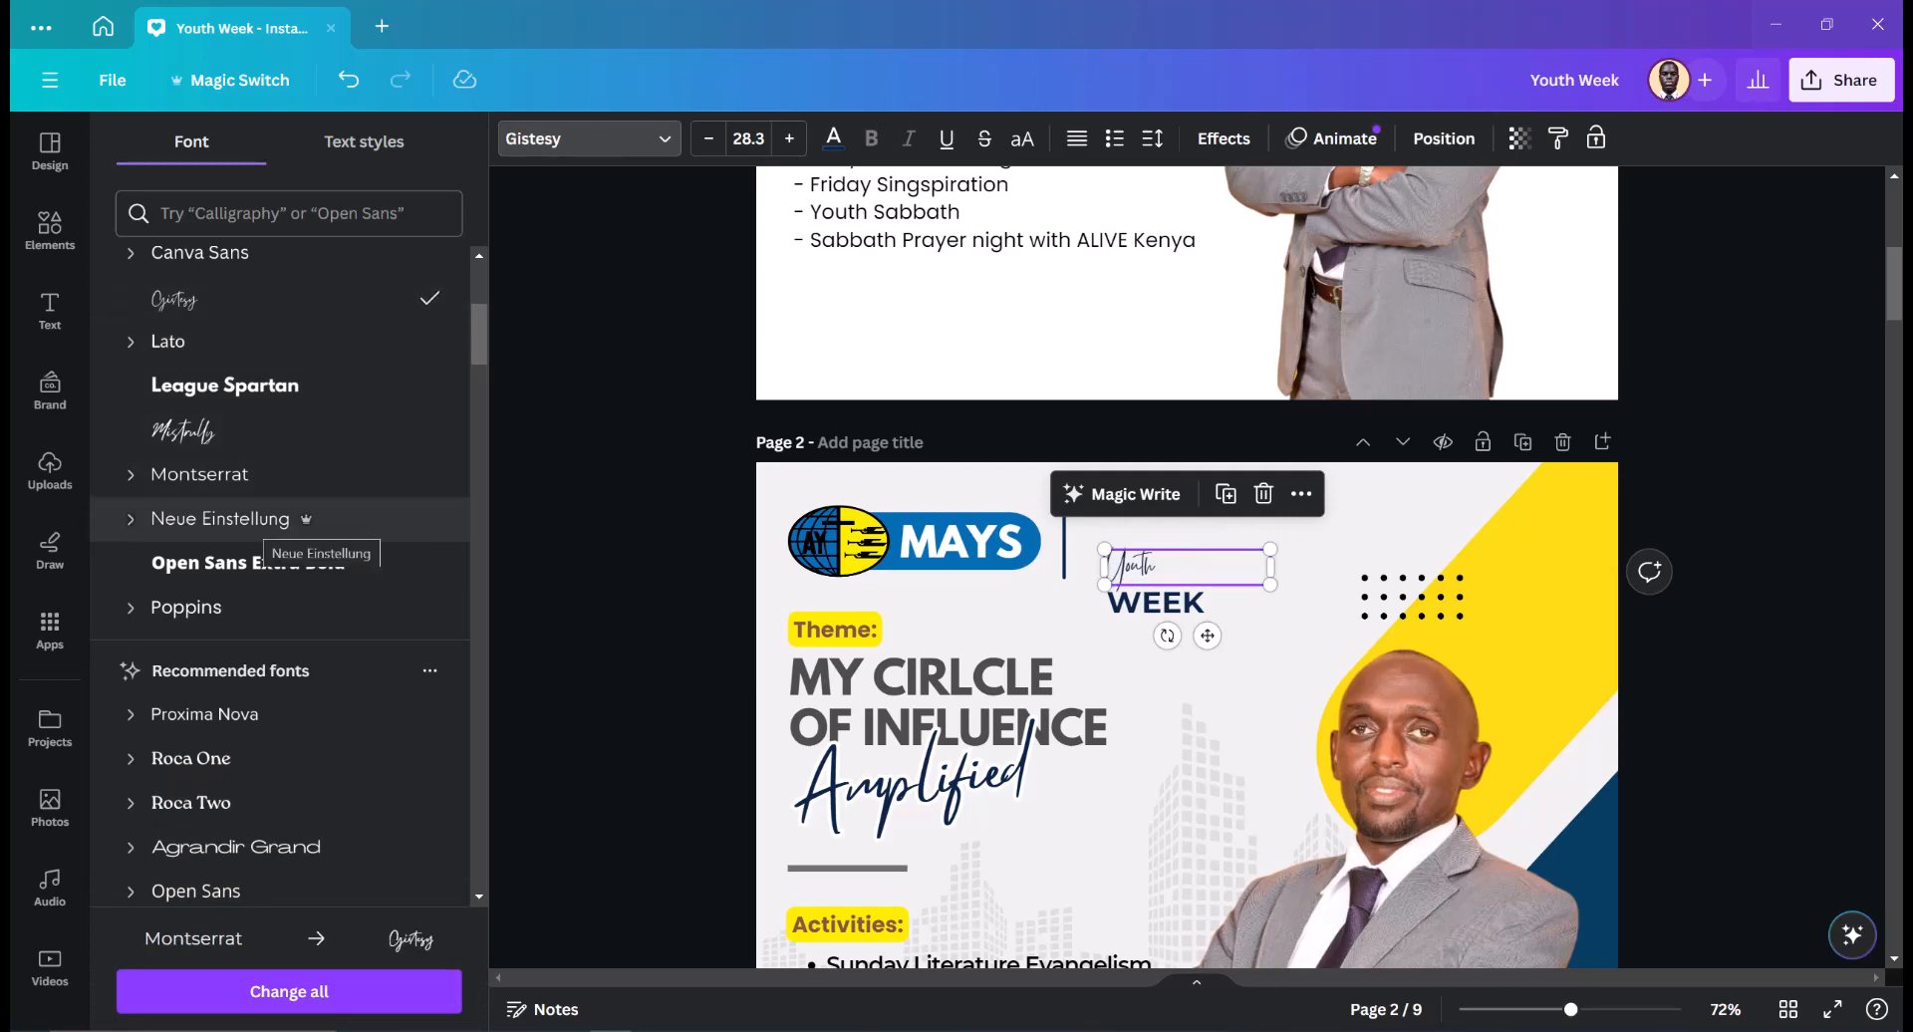
- Try the Amsterdam One, Amsterdam Two and Buffalo script fonts on the Youth text
scroll(279, 339, "down", 3)
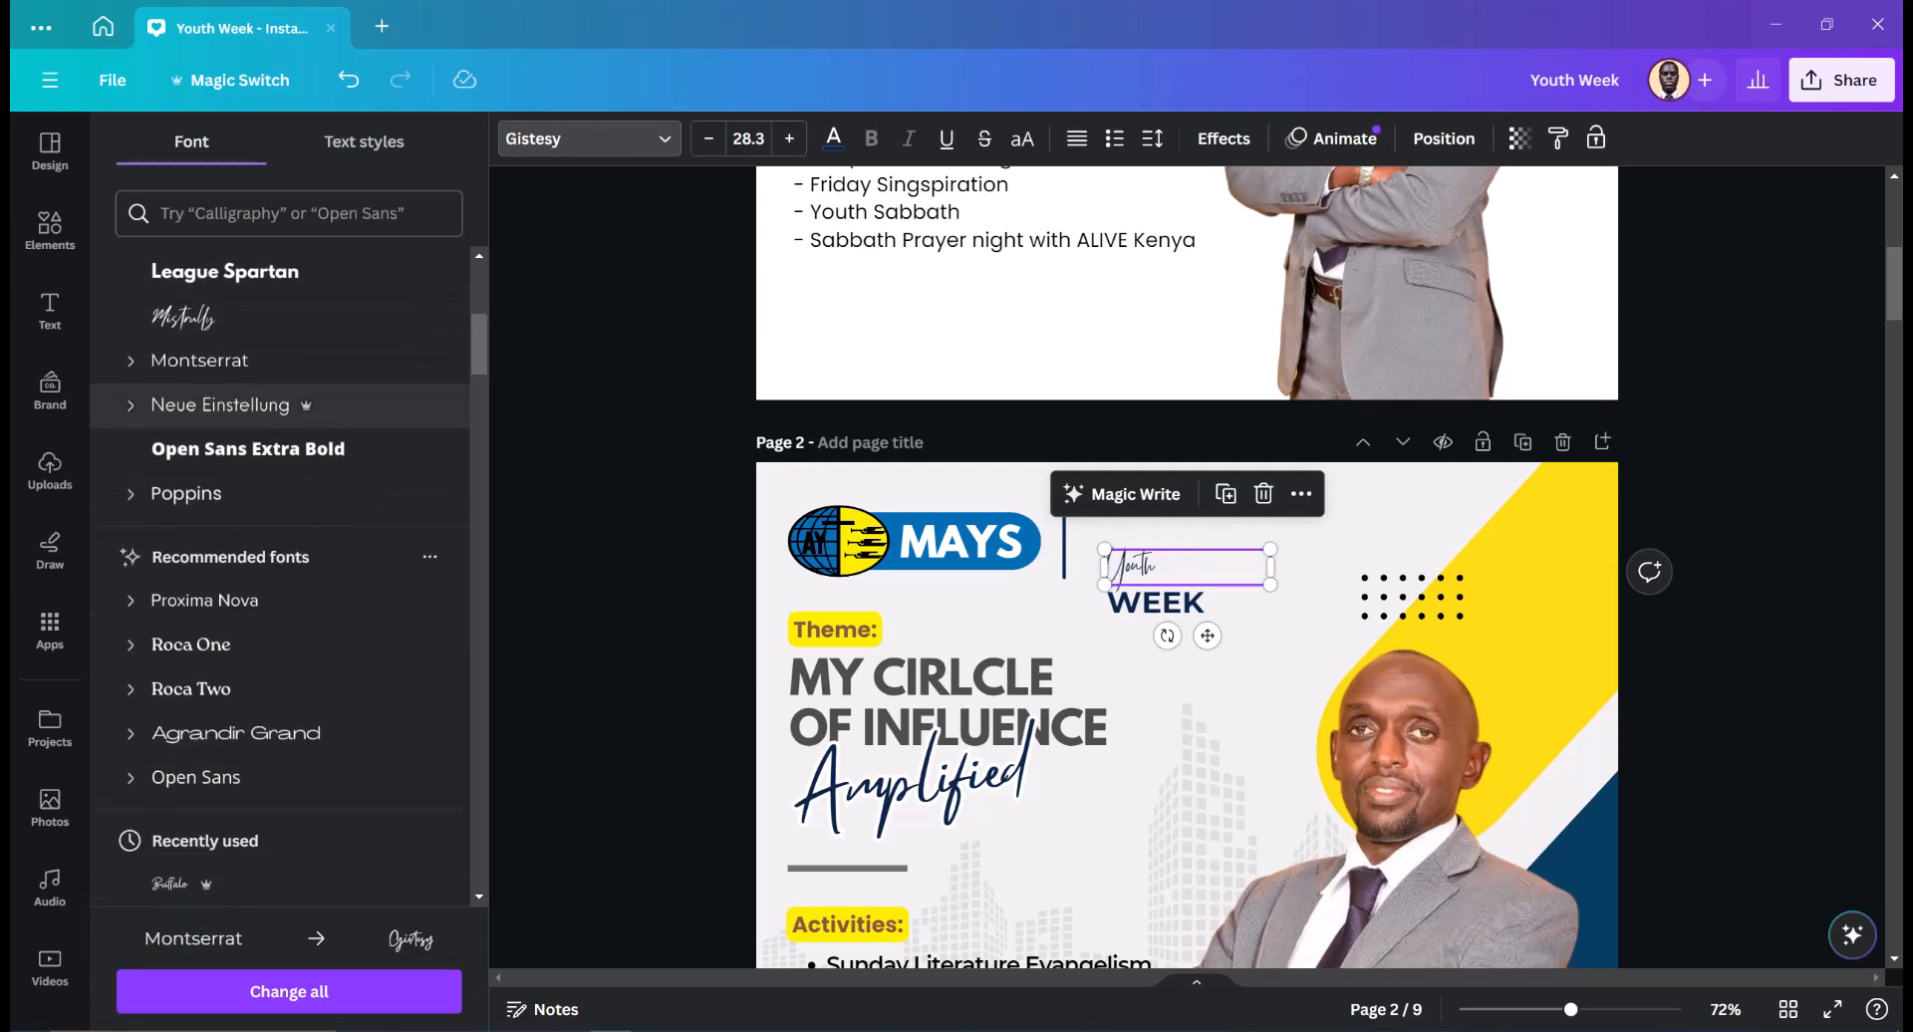
scroll(279, 598, "down", 5)
left_click(175, 553)
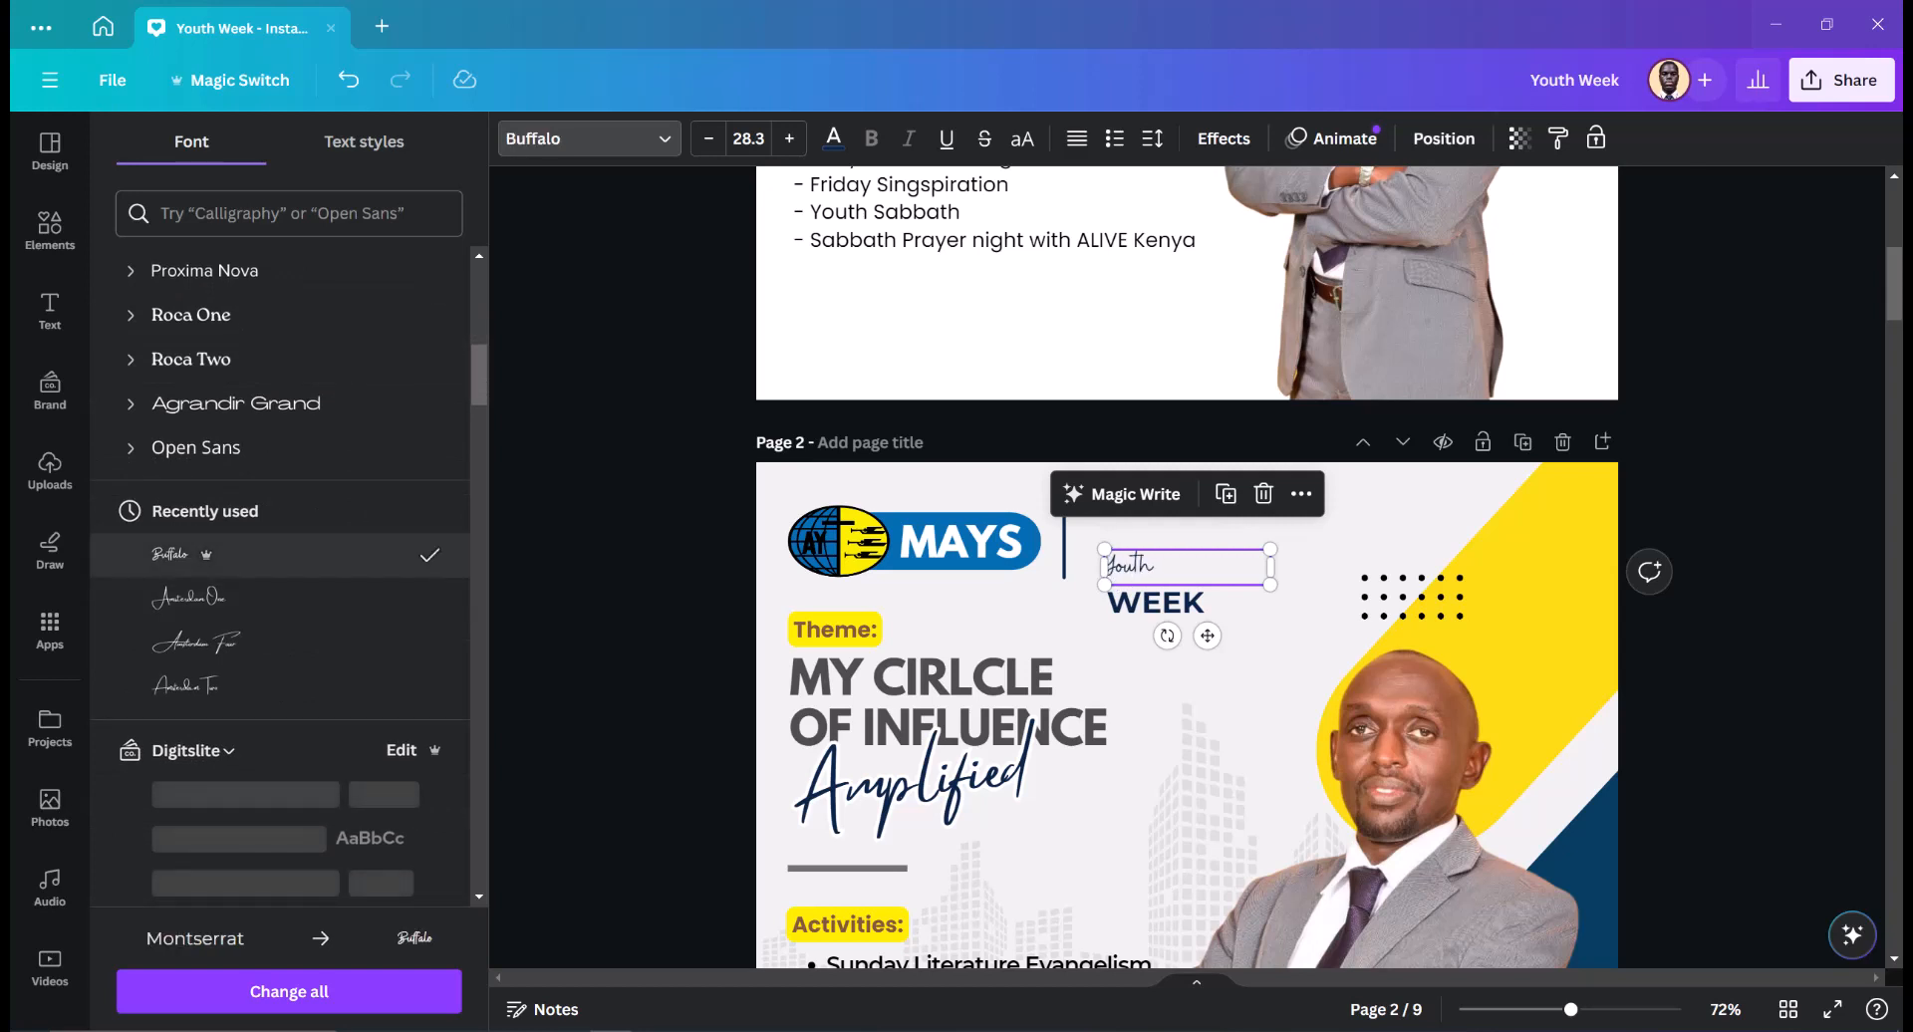
left_click(189, 598)
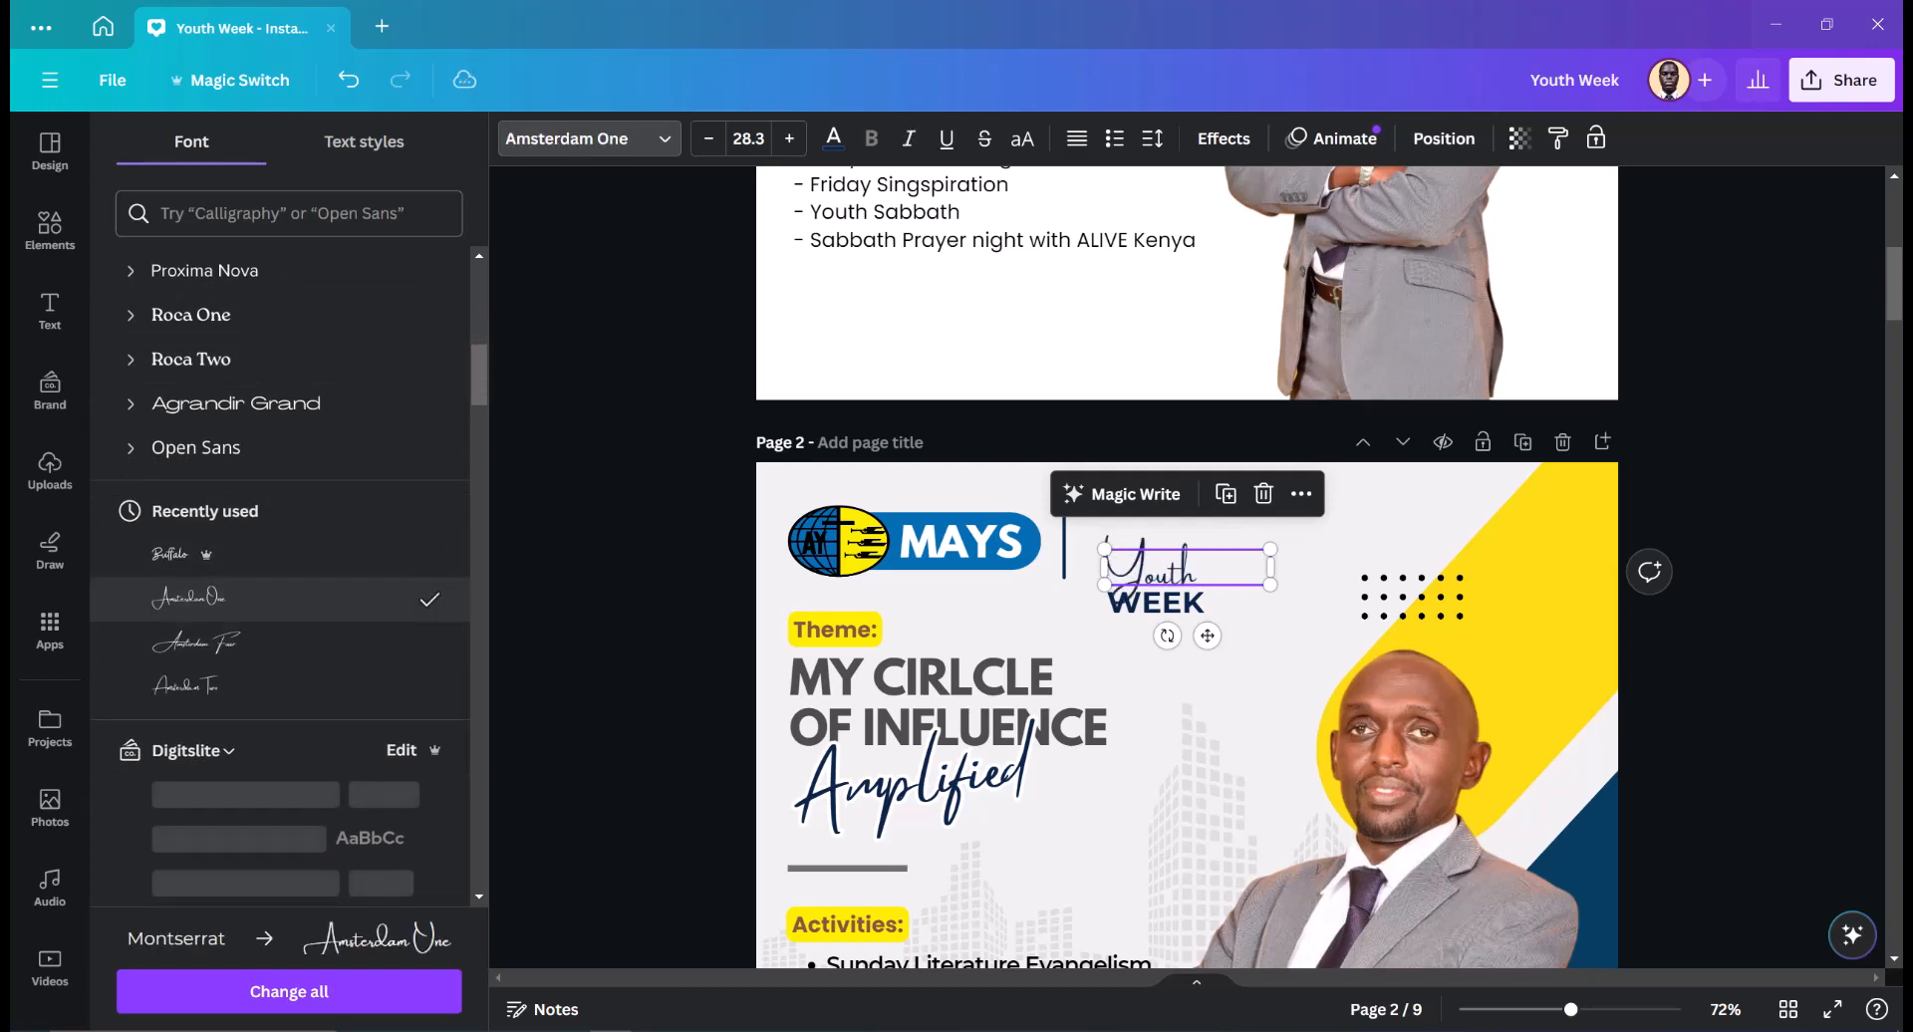
left_click(186, 686)
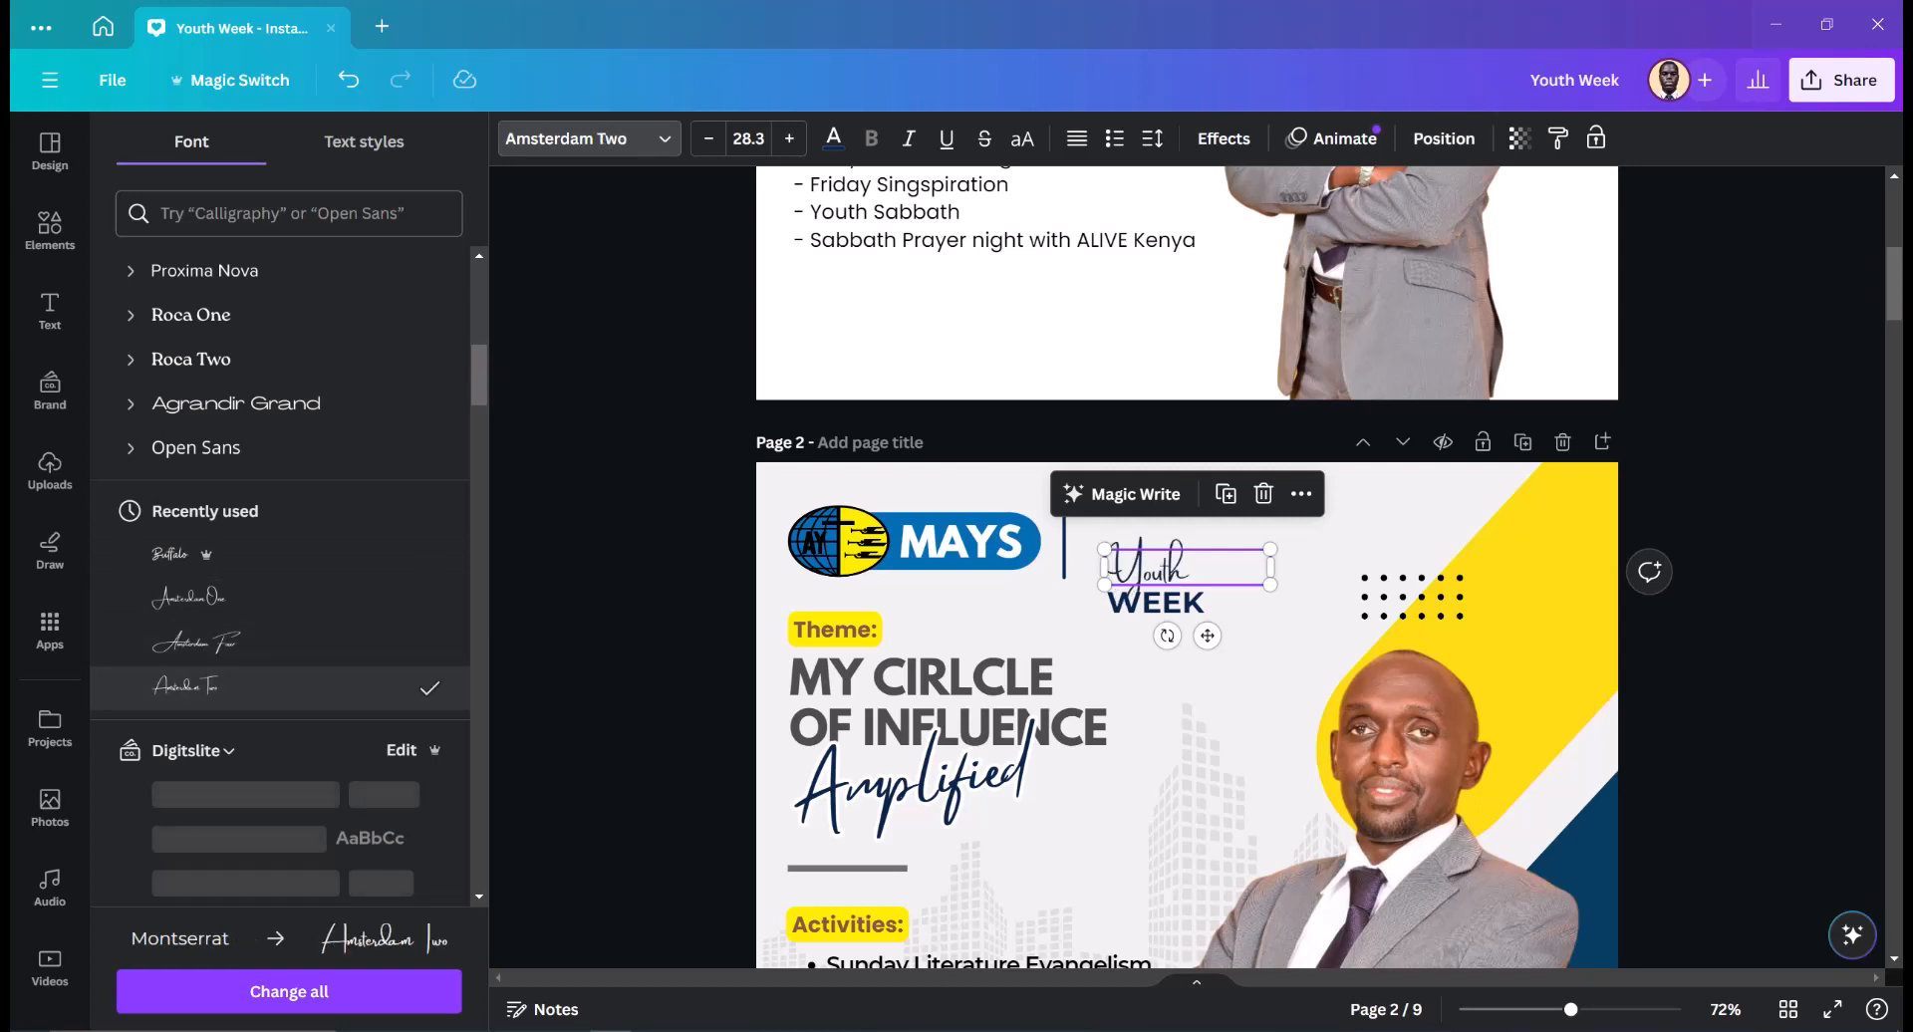
left_click(175, 554)
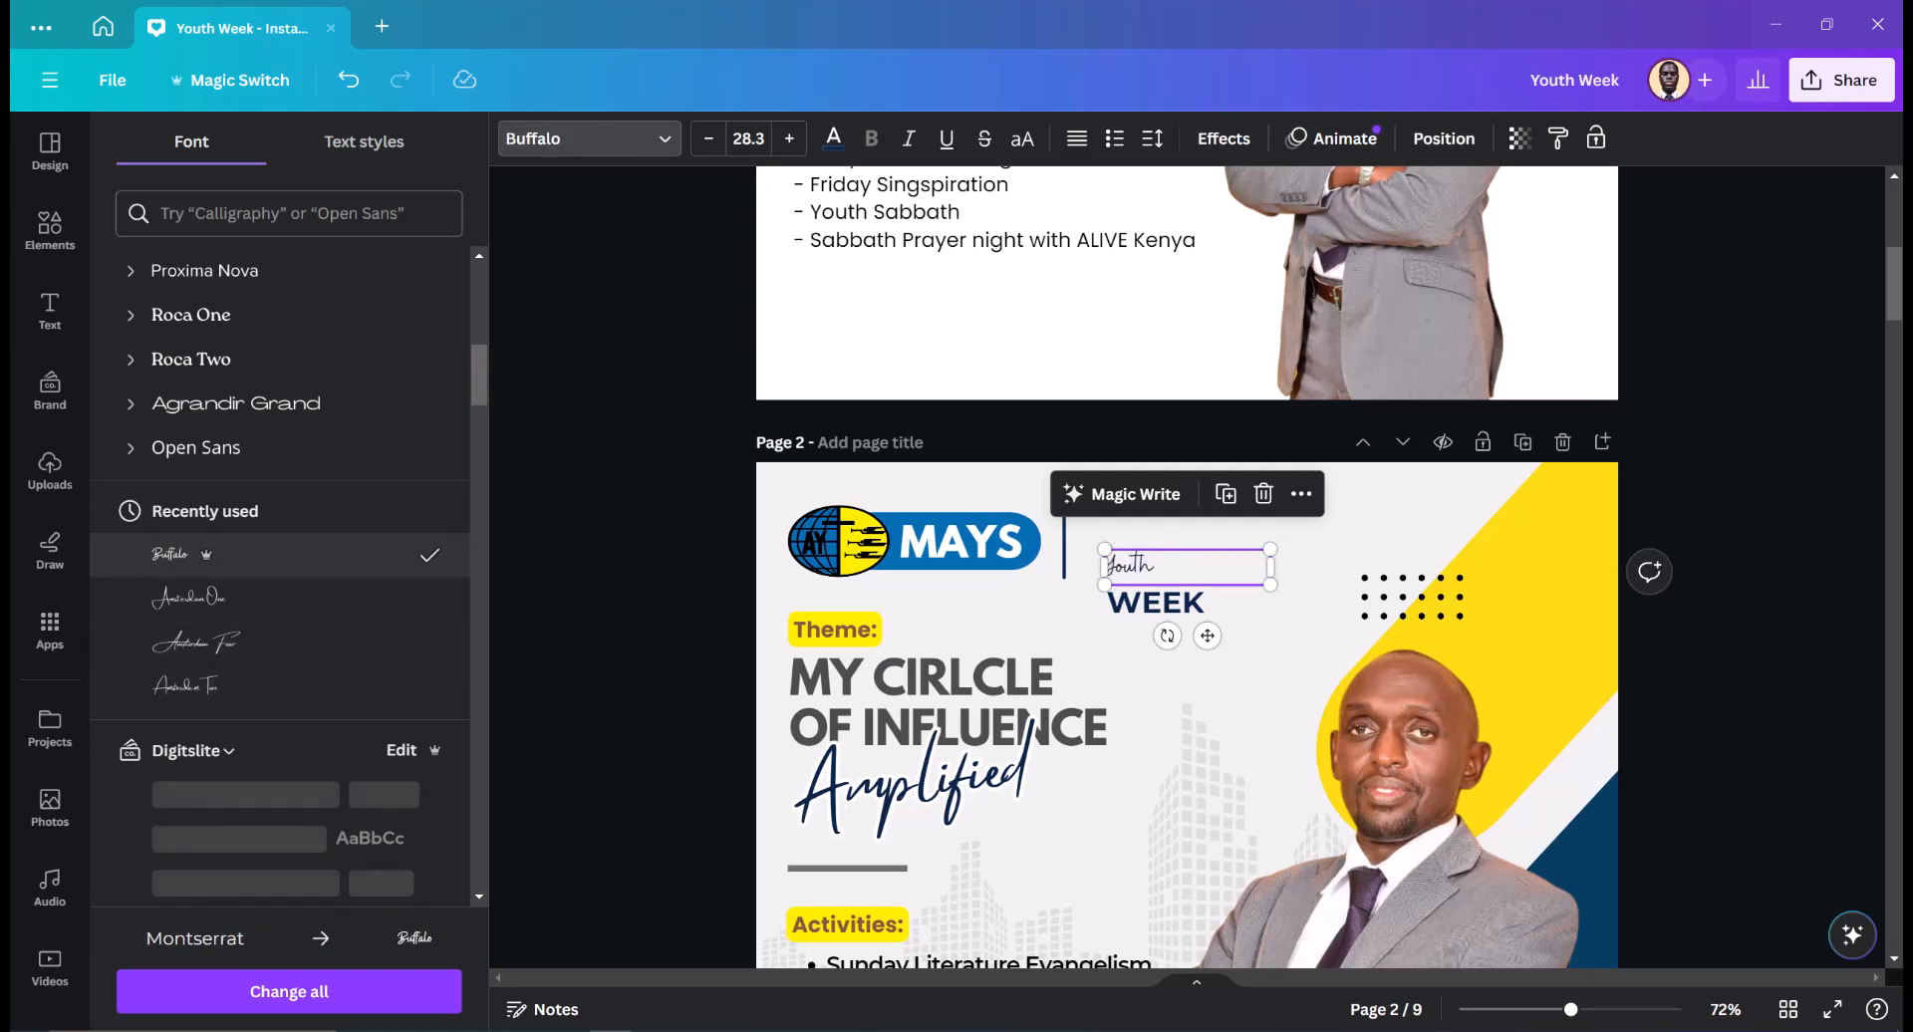
- Narrow the Youth text box to fit its word and look through the font list for another script style
scroll(199, 588, "down", 3)
scroll(279, 588, "down", 2)
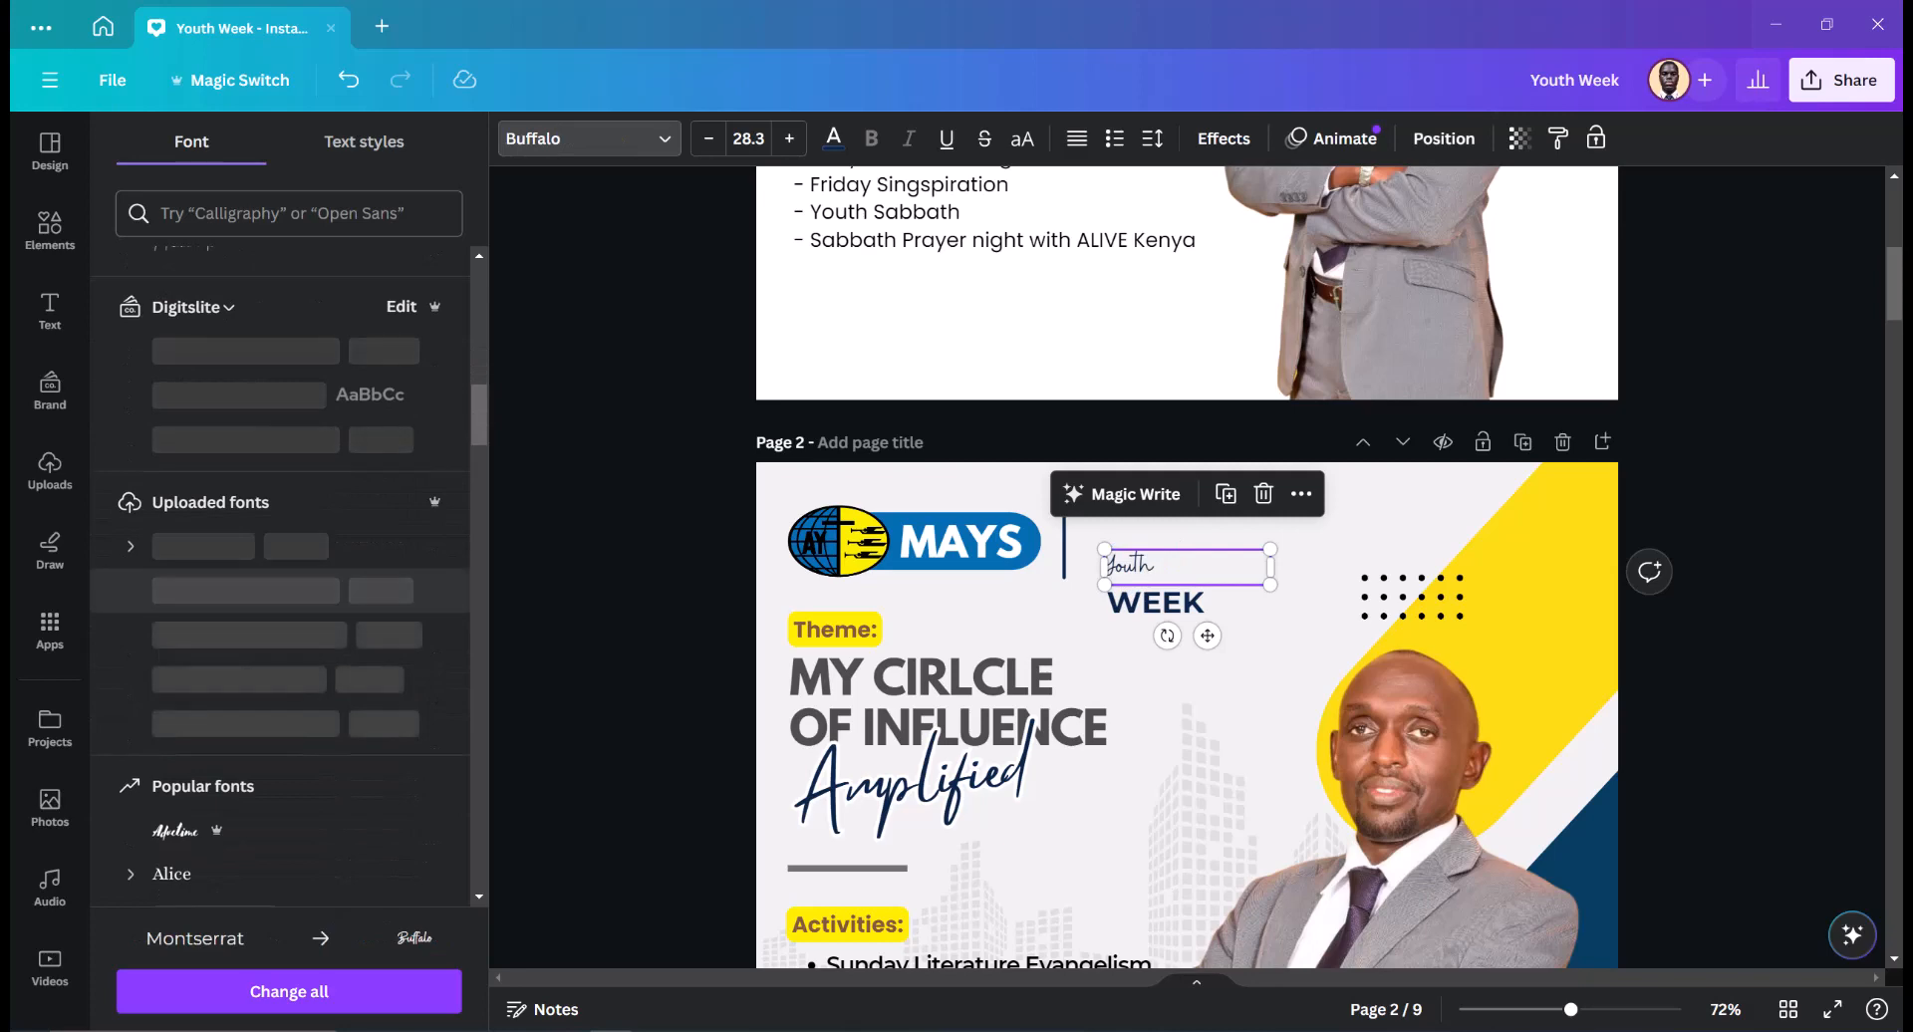
scroll(279, 591, "down", 3)
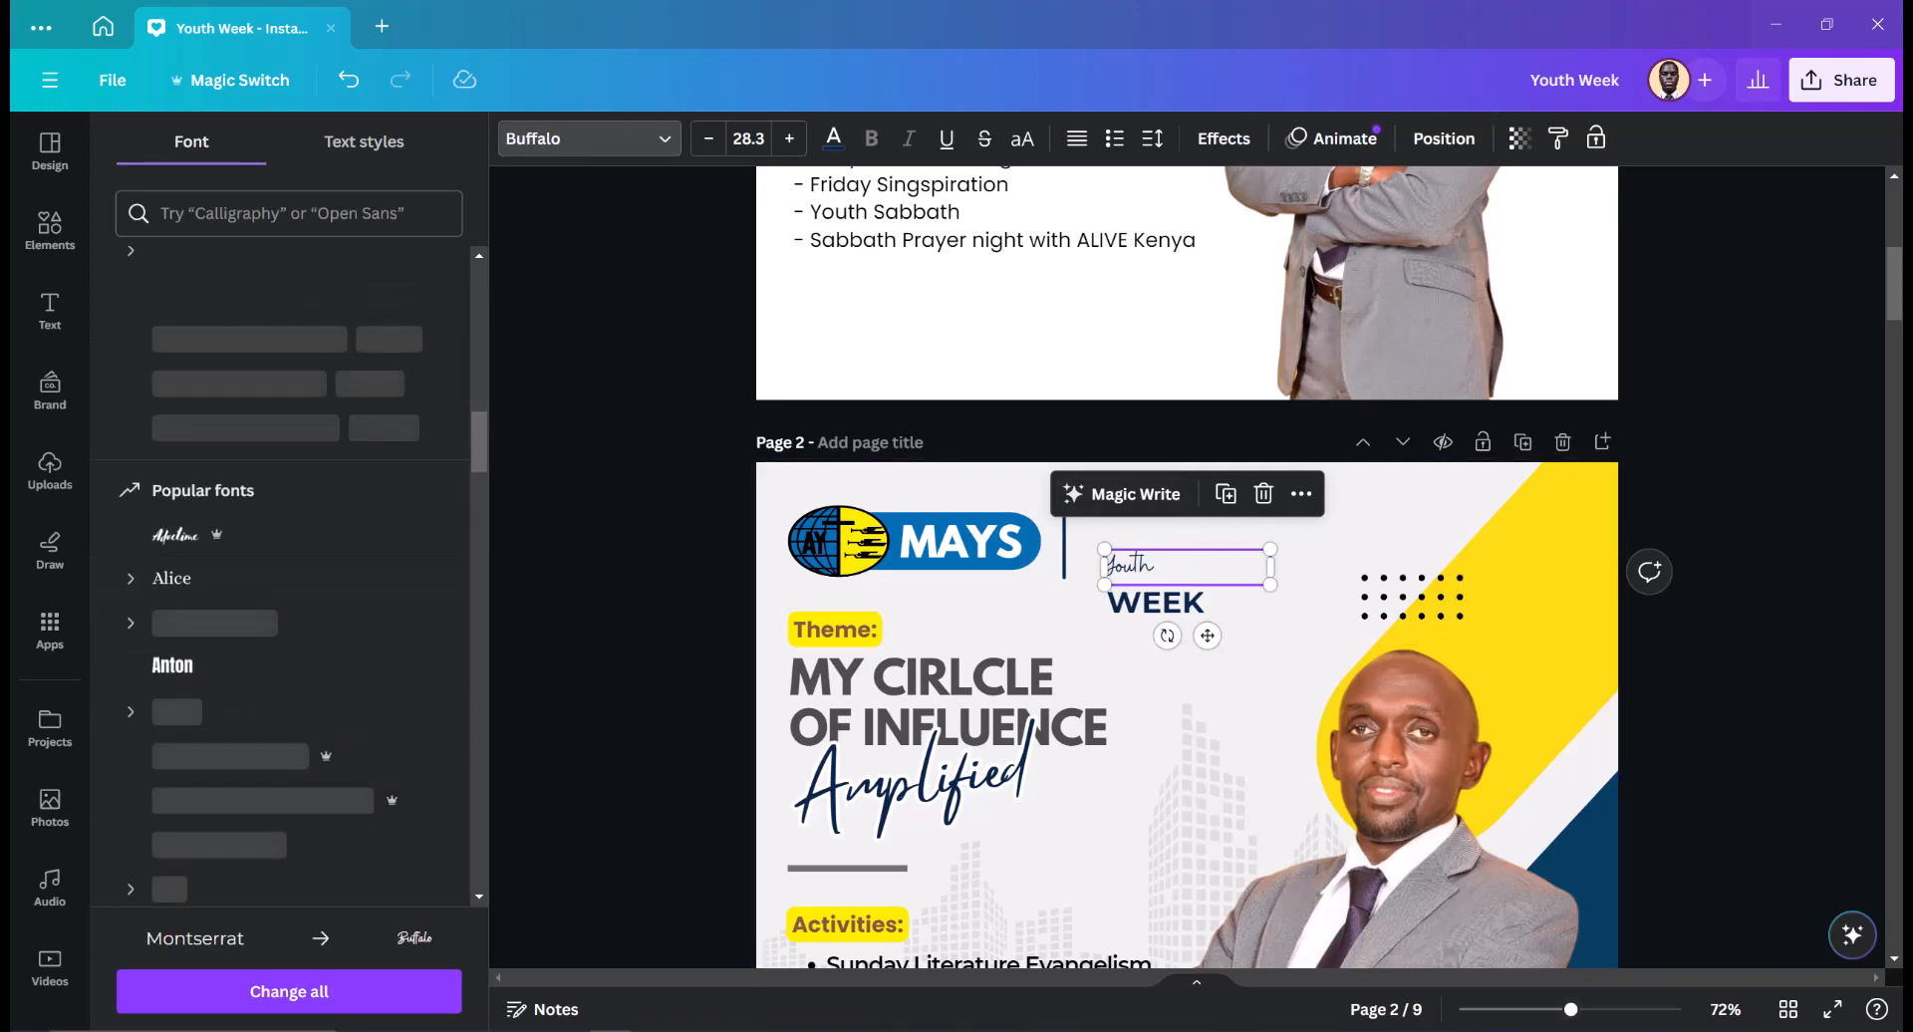
scroll(1186, 604, "up", 4)
left_click_drag(1319, 545, 1143, 544)
scroll(229, 549, "down", 3)
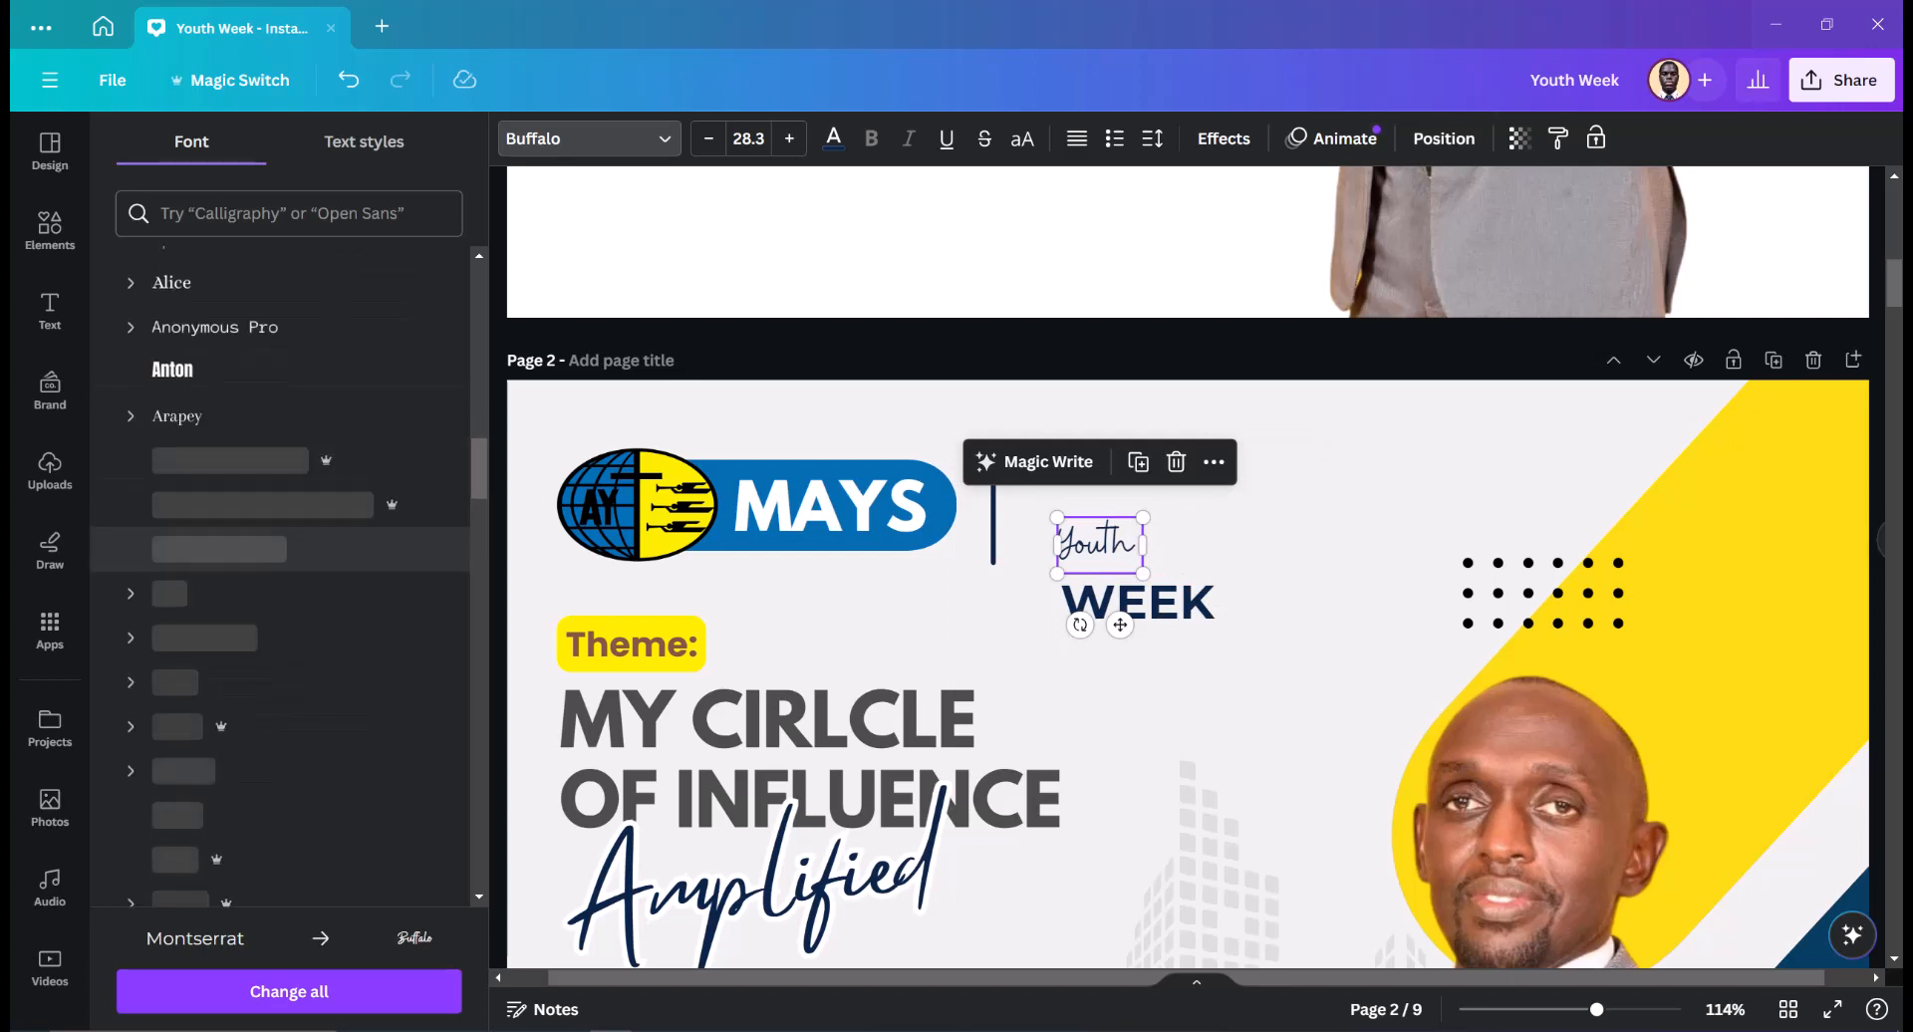
scroll(279, 549, "down", 5)
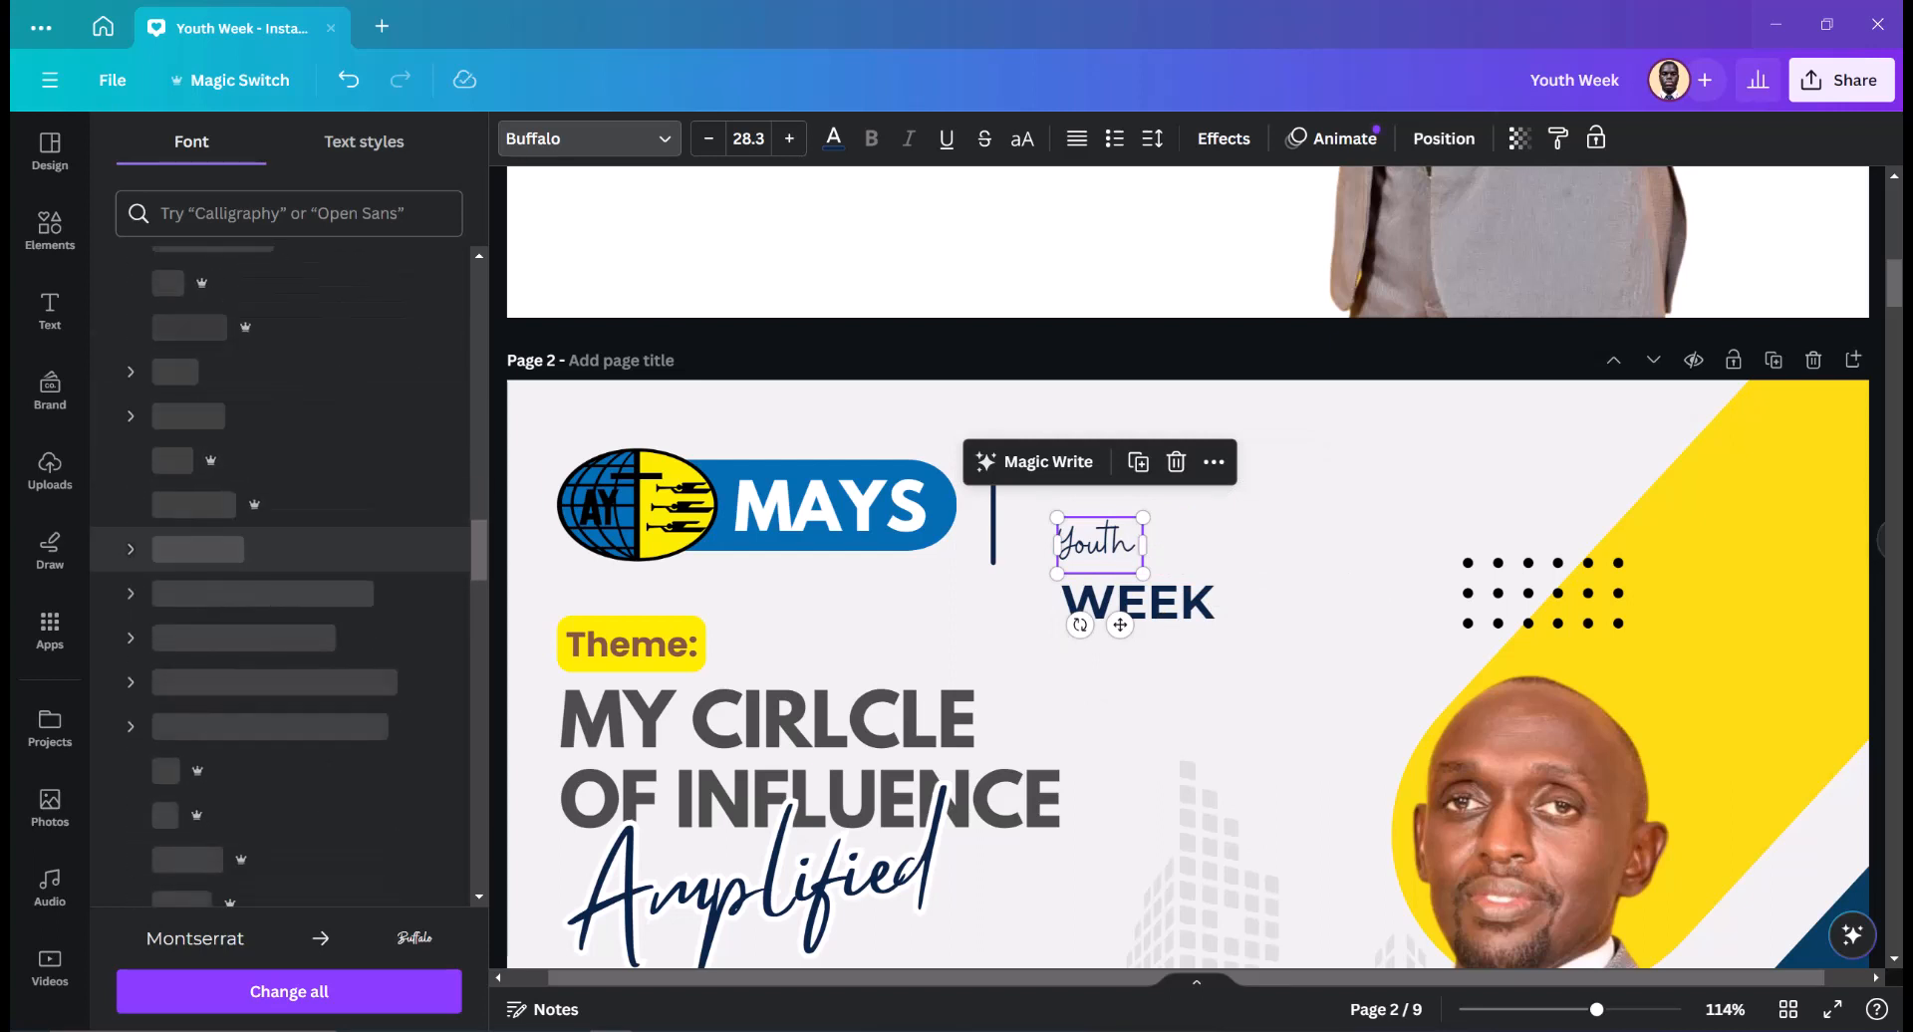
scroll(279, 554, "down", 3)
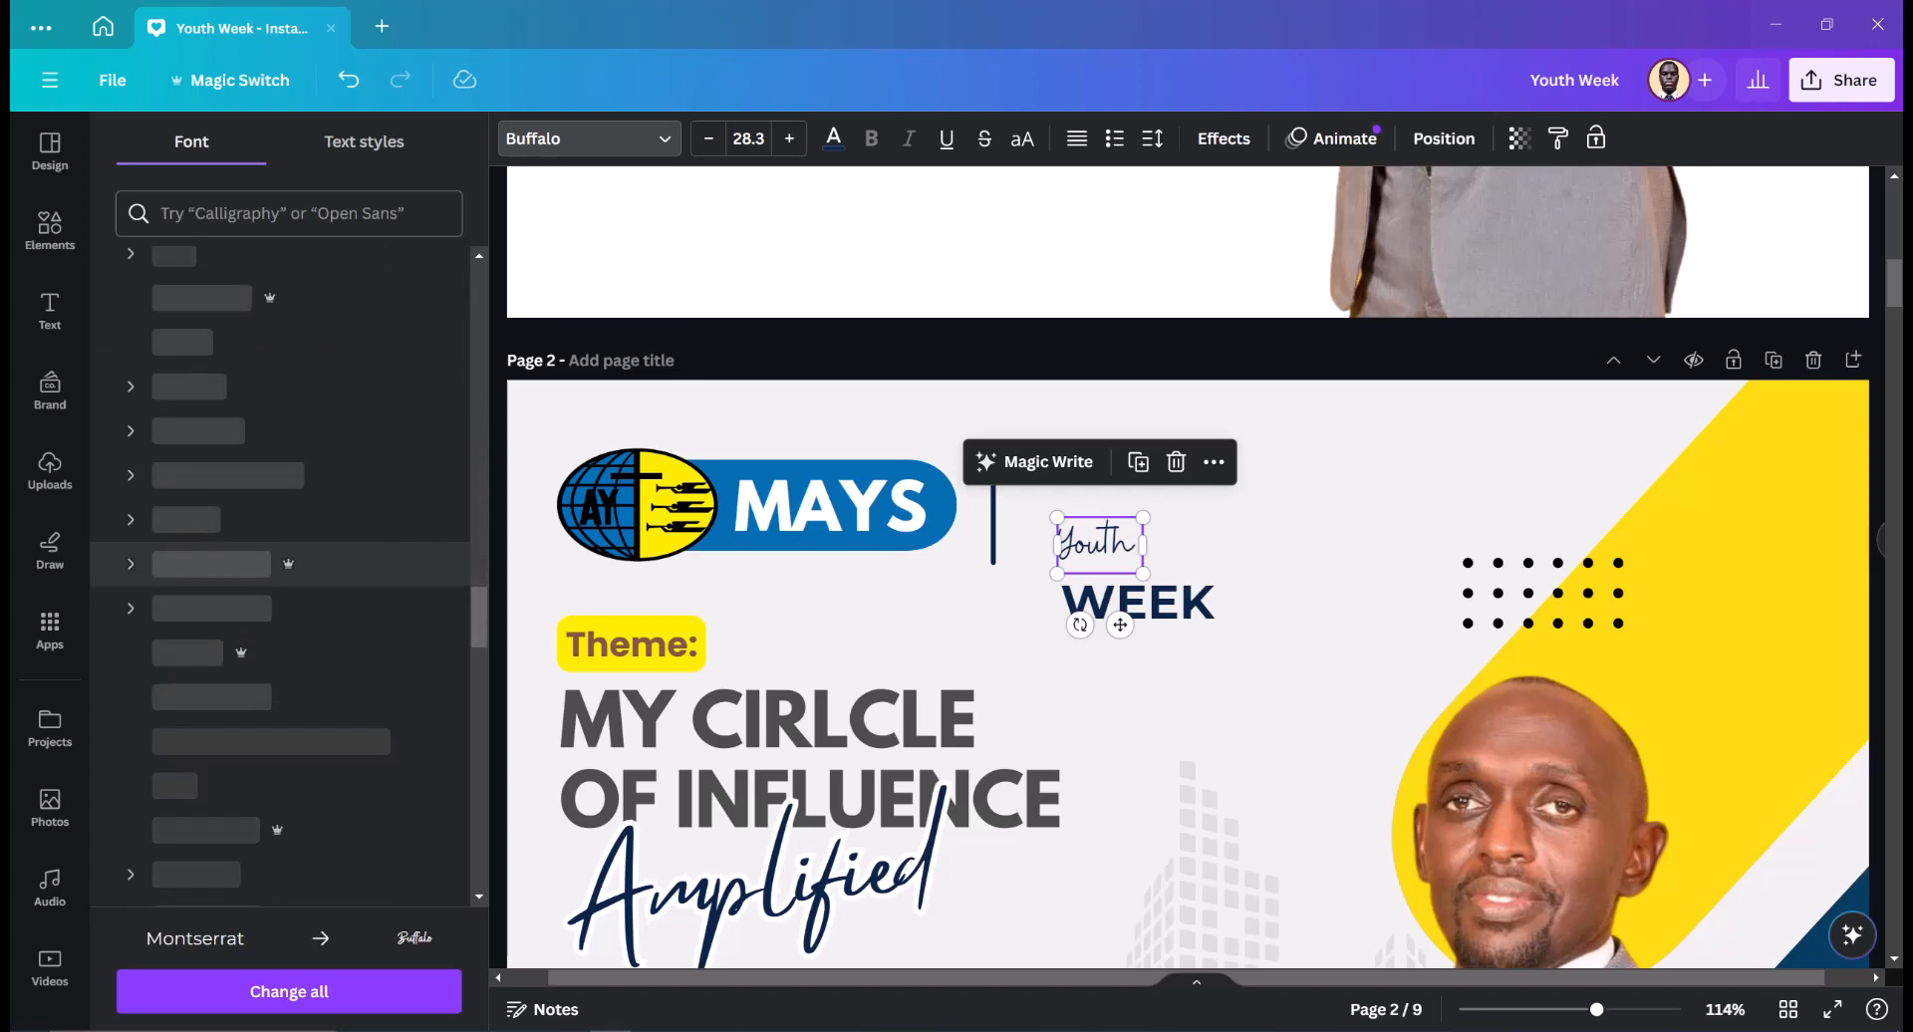
scroll(279, 554, "down", 2)
scroll(279, 554, "up", 10)
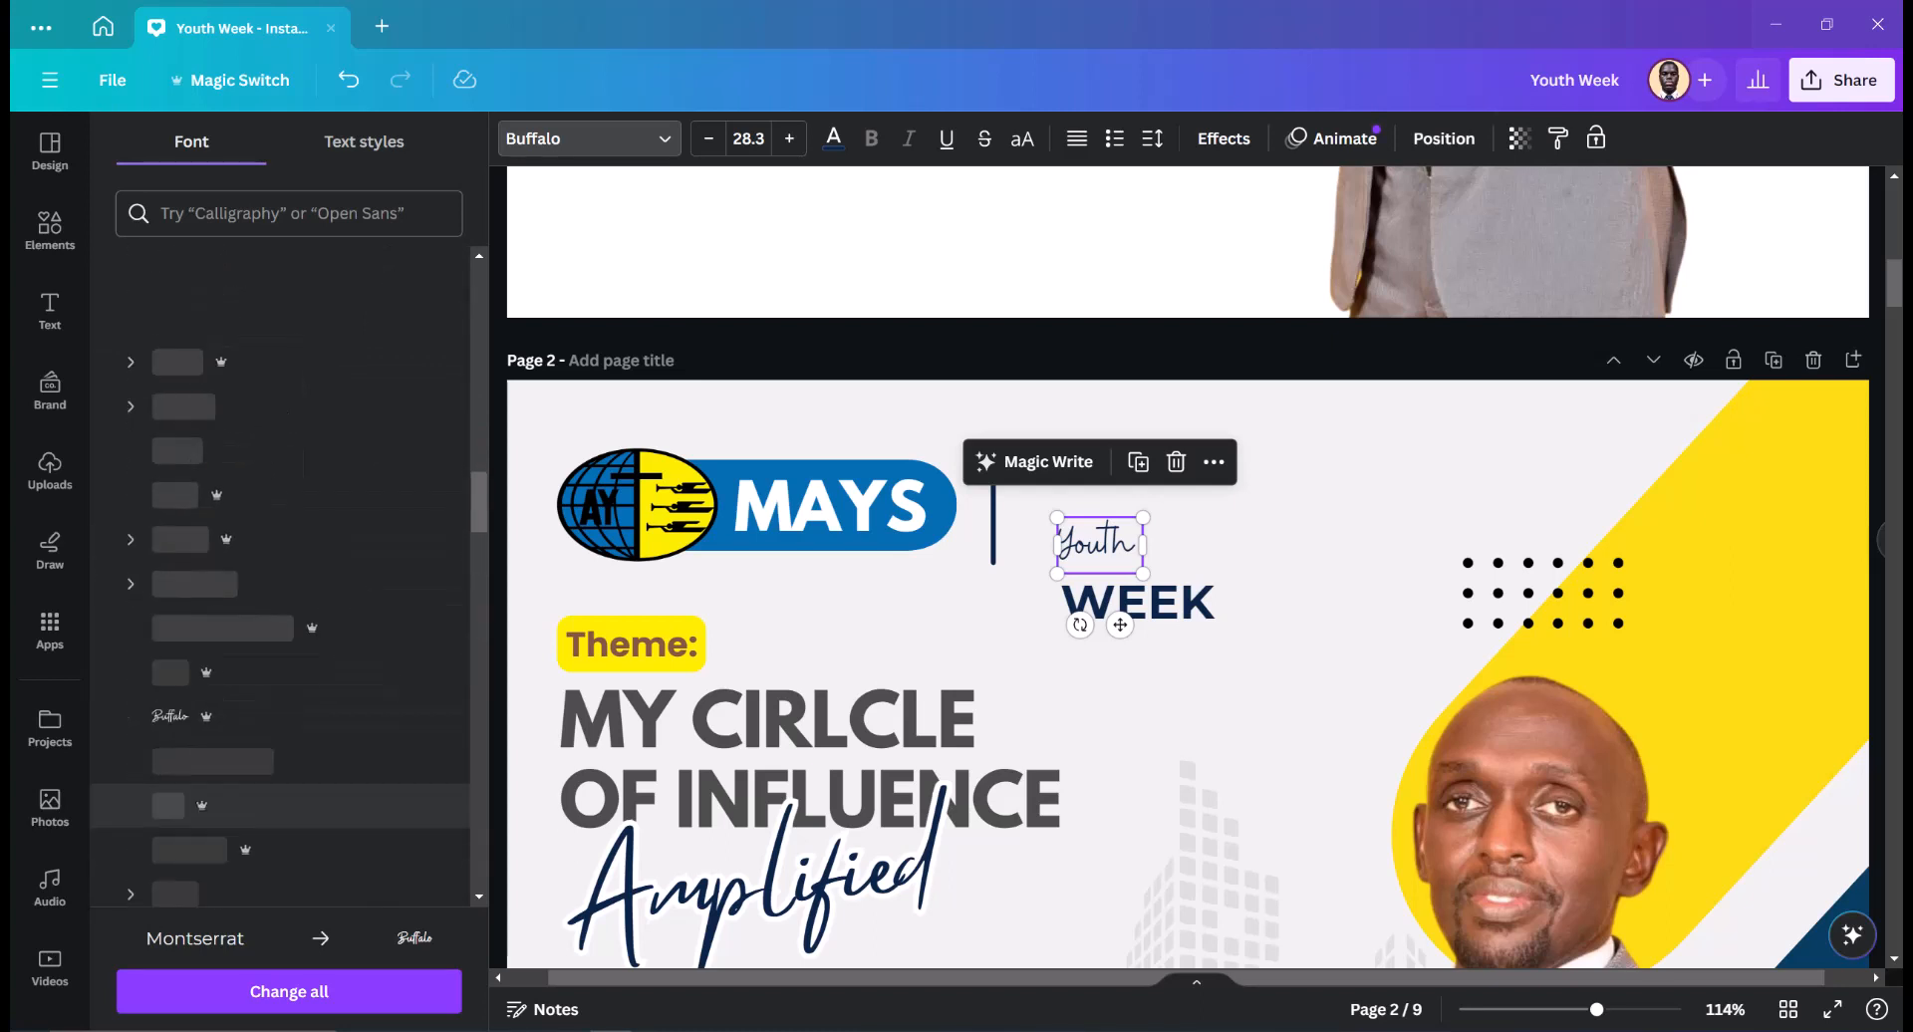
scroll(279, 554, "up", 8)
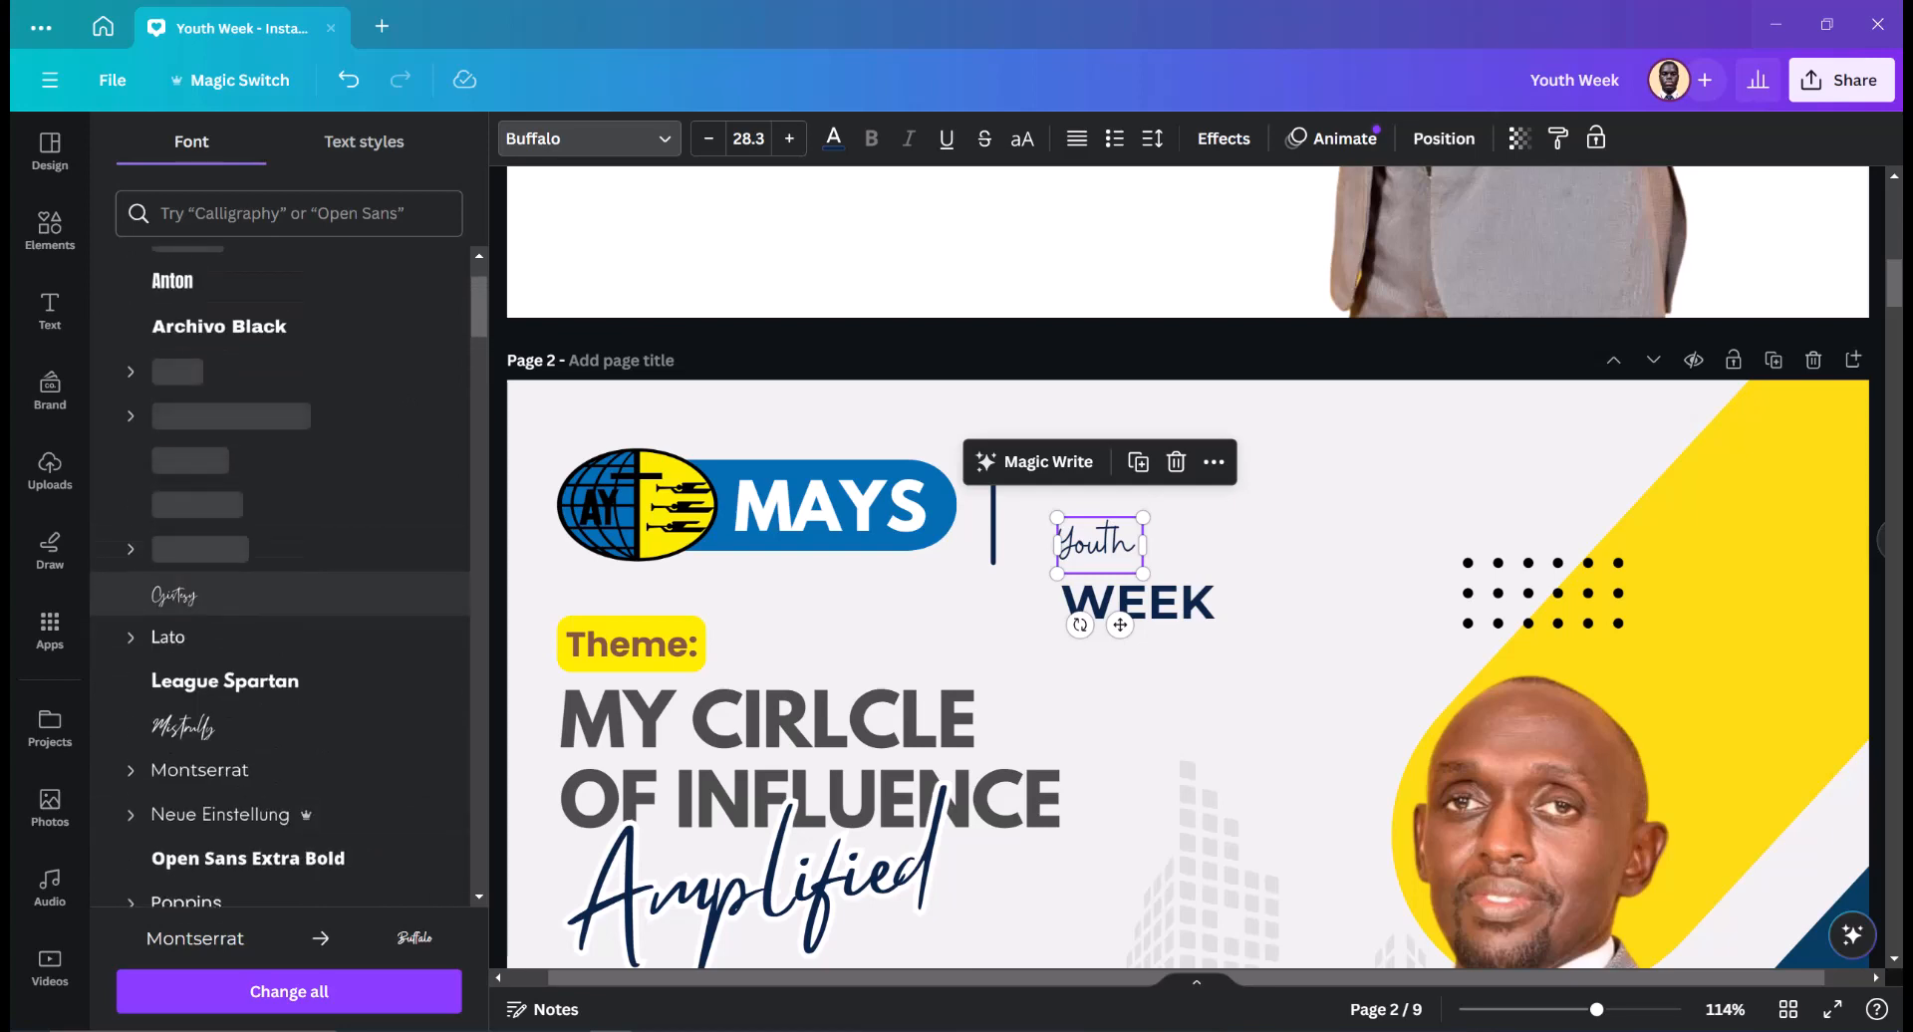
scroll(279, 680, "up", 2)
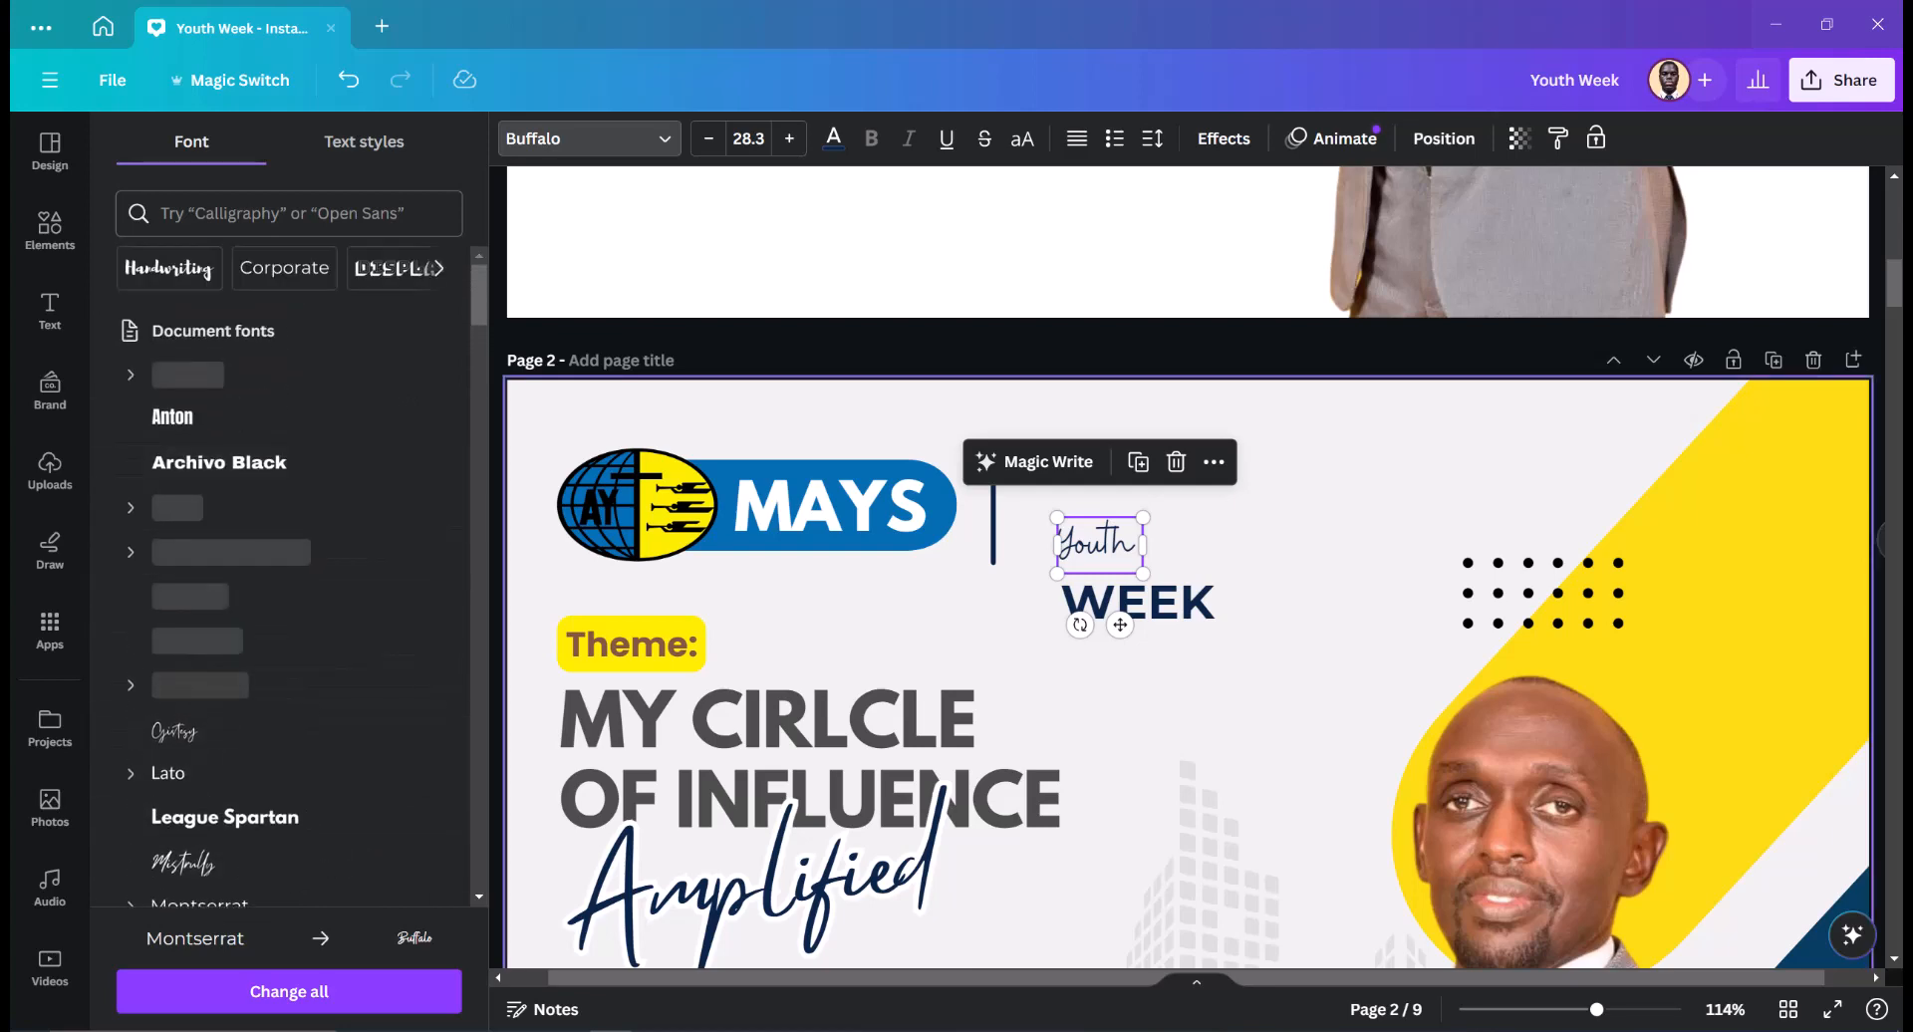
- Undo the text box narrowing and all script font trials on the Youth text, back to bold Montserrat
left_click(1295, 538)
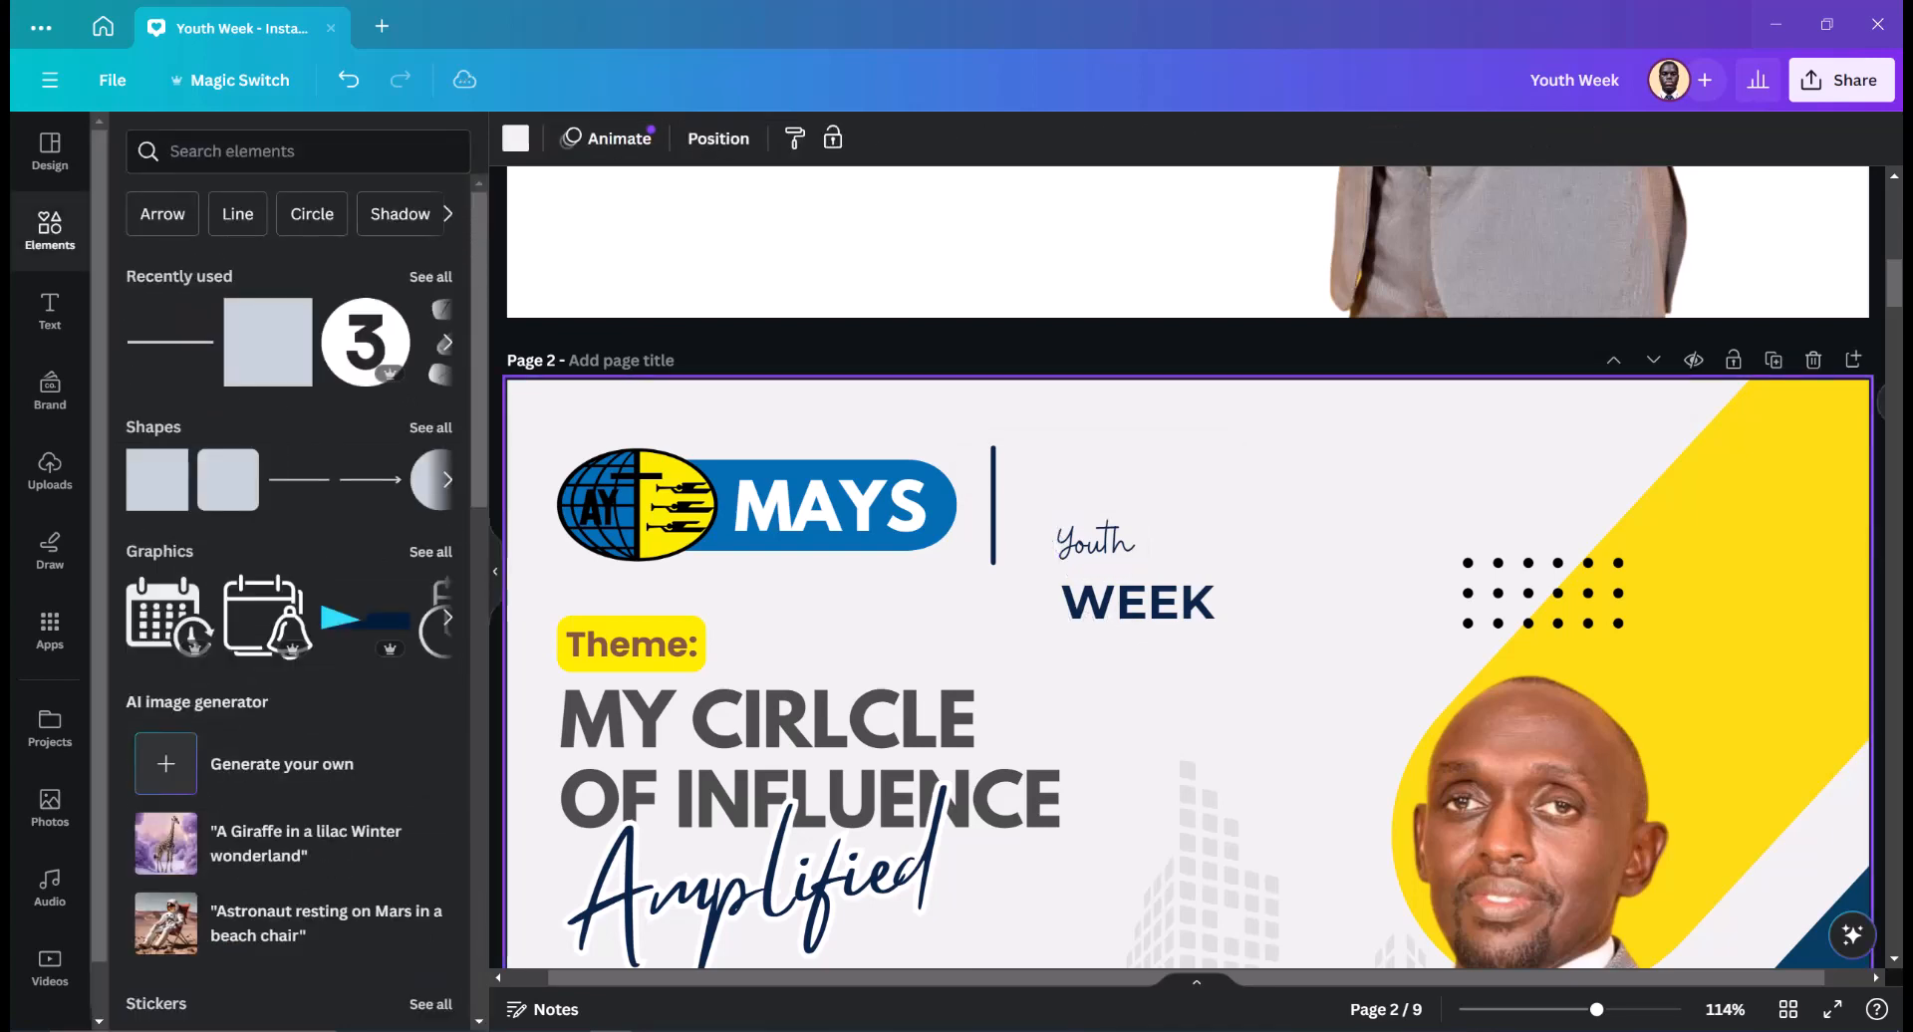
left_click(1098, 544)
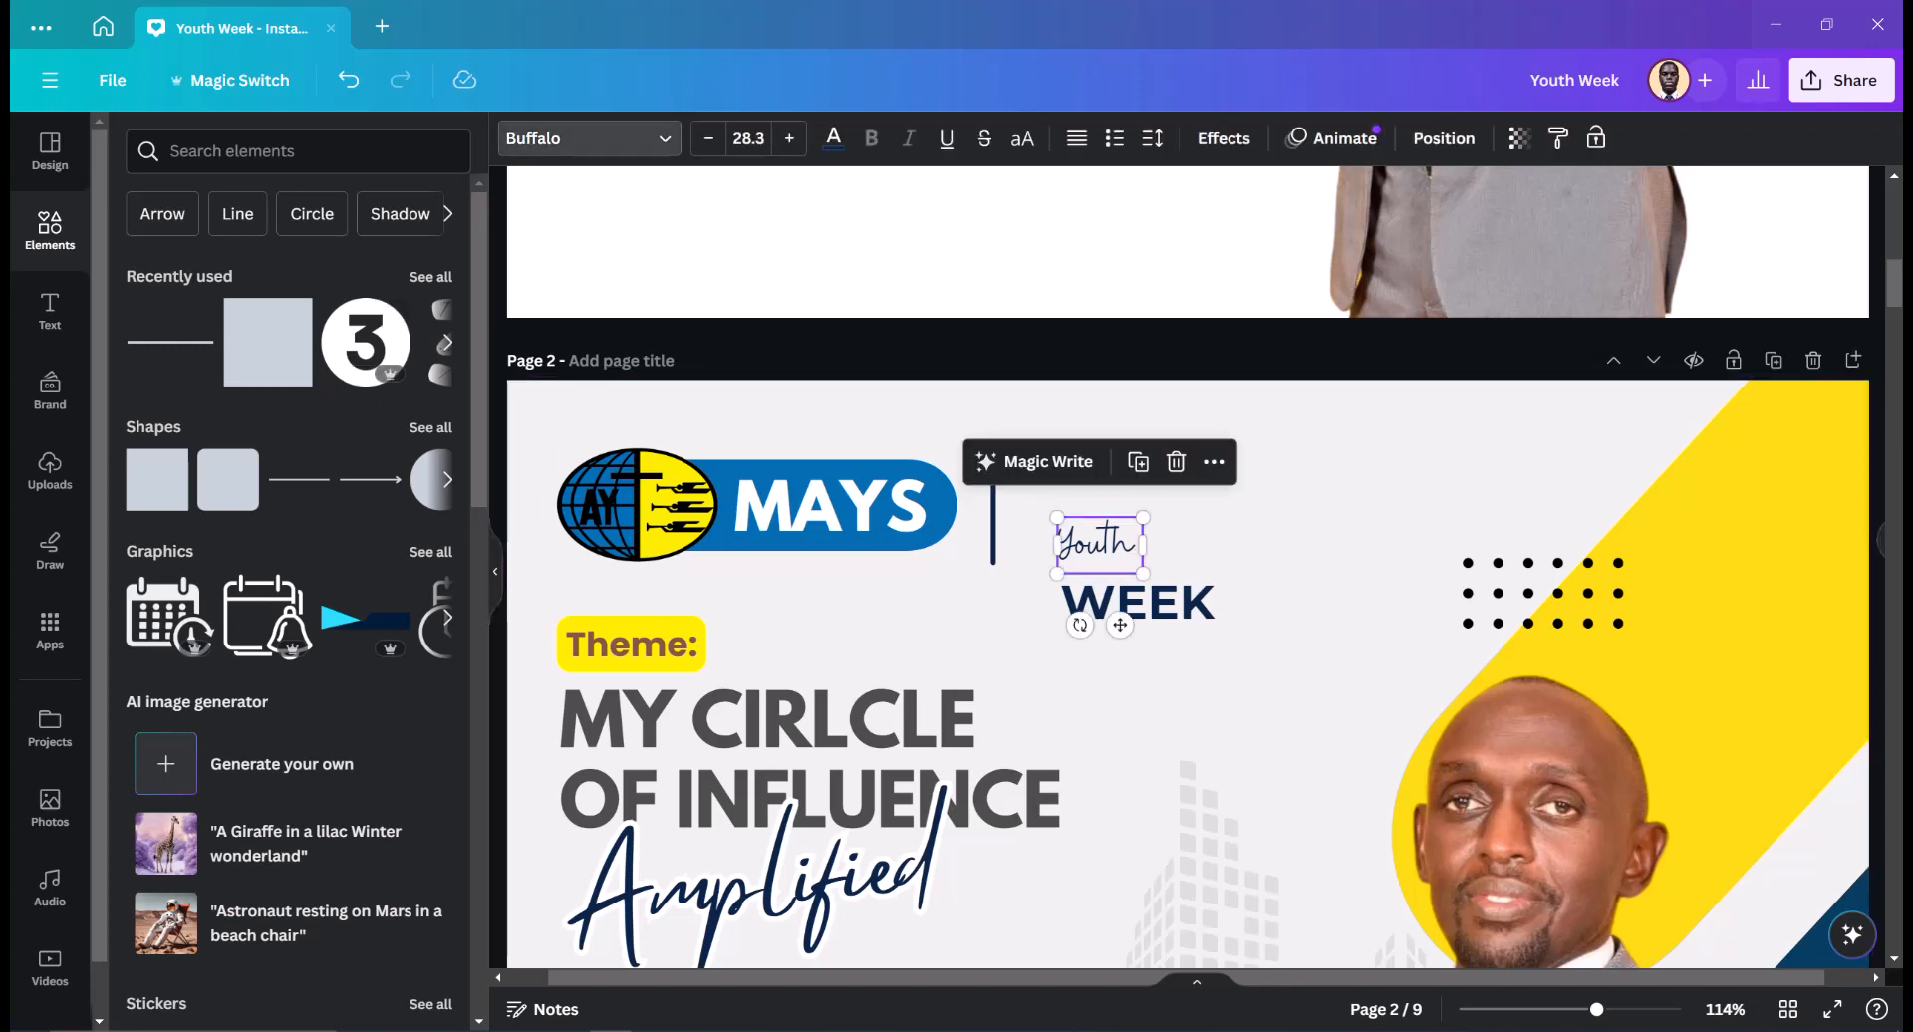
left_click(589, 139)
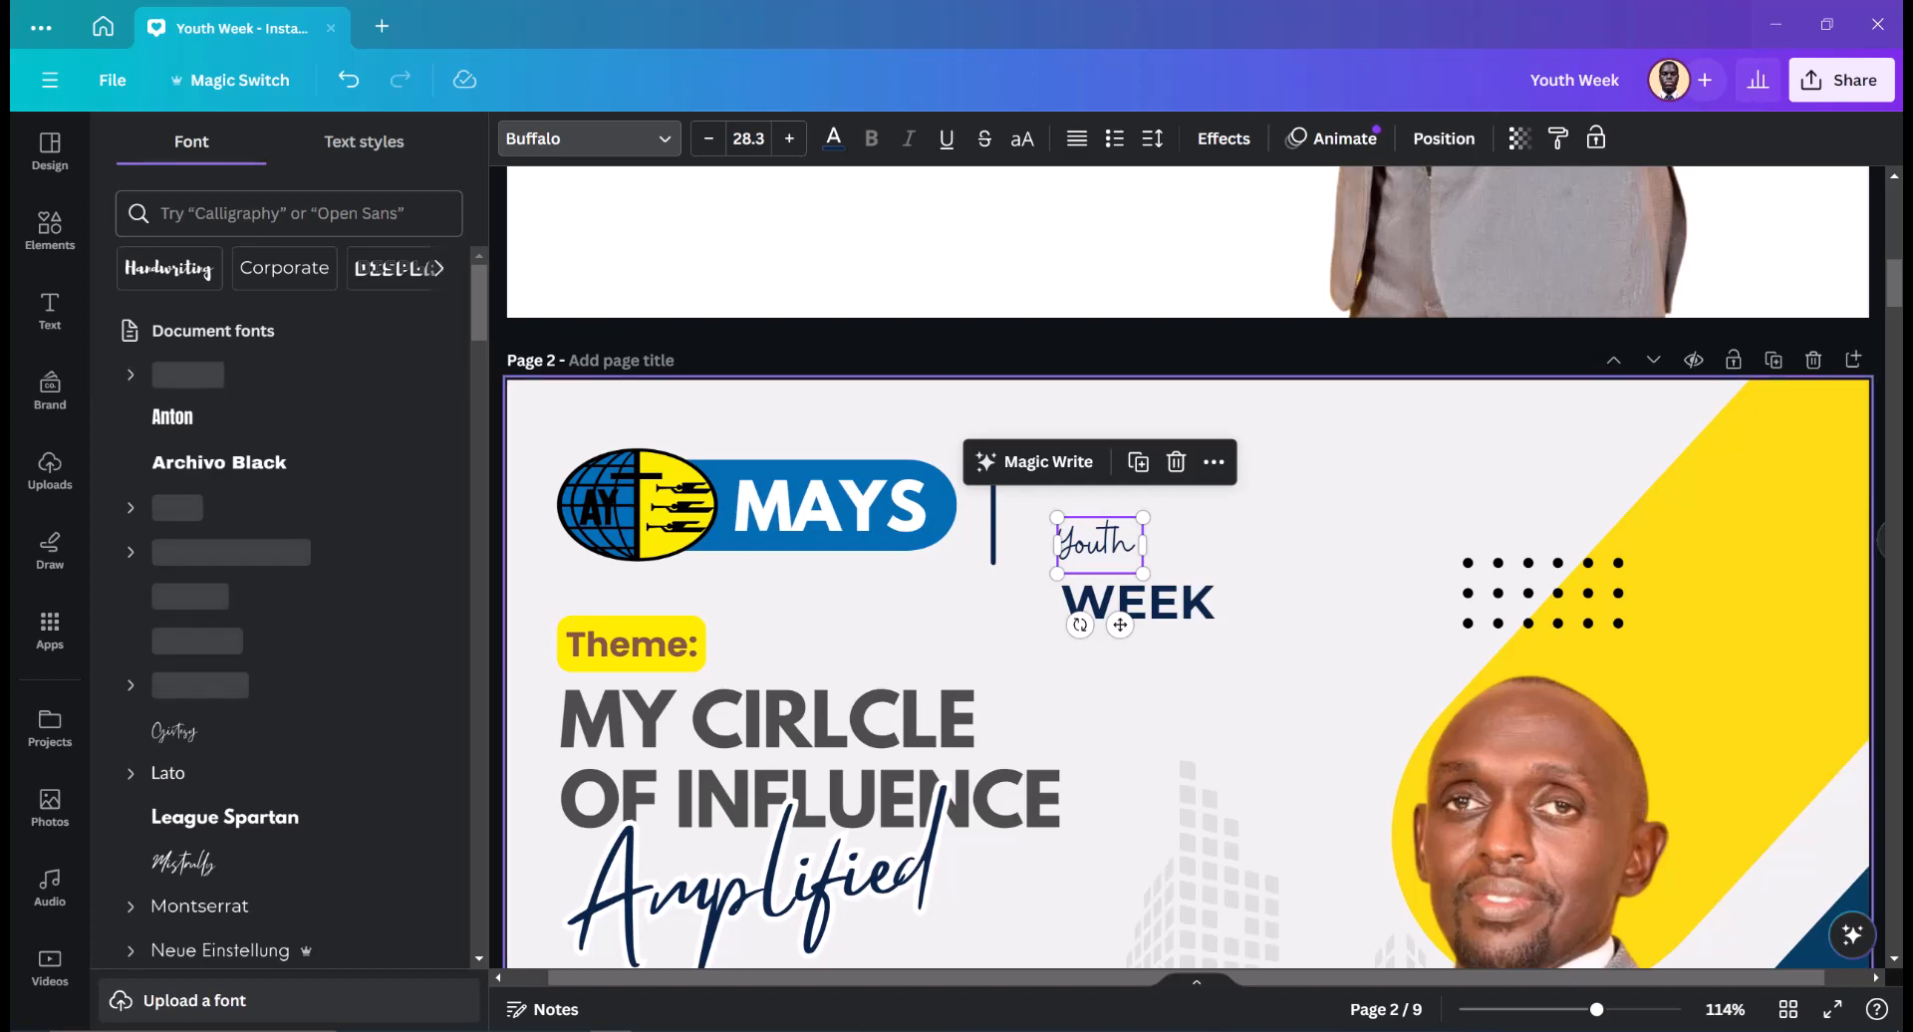
left_click(1325, 528)
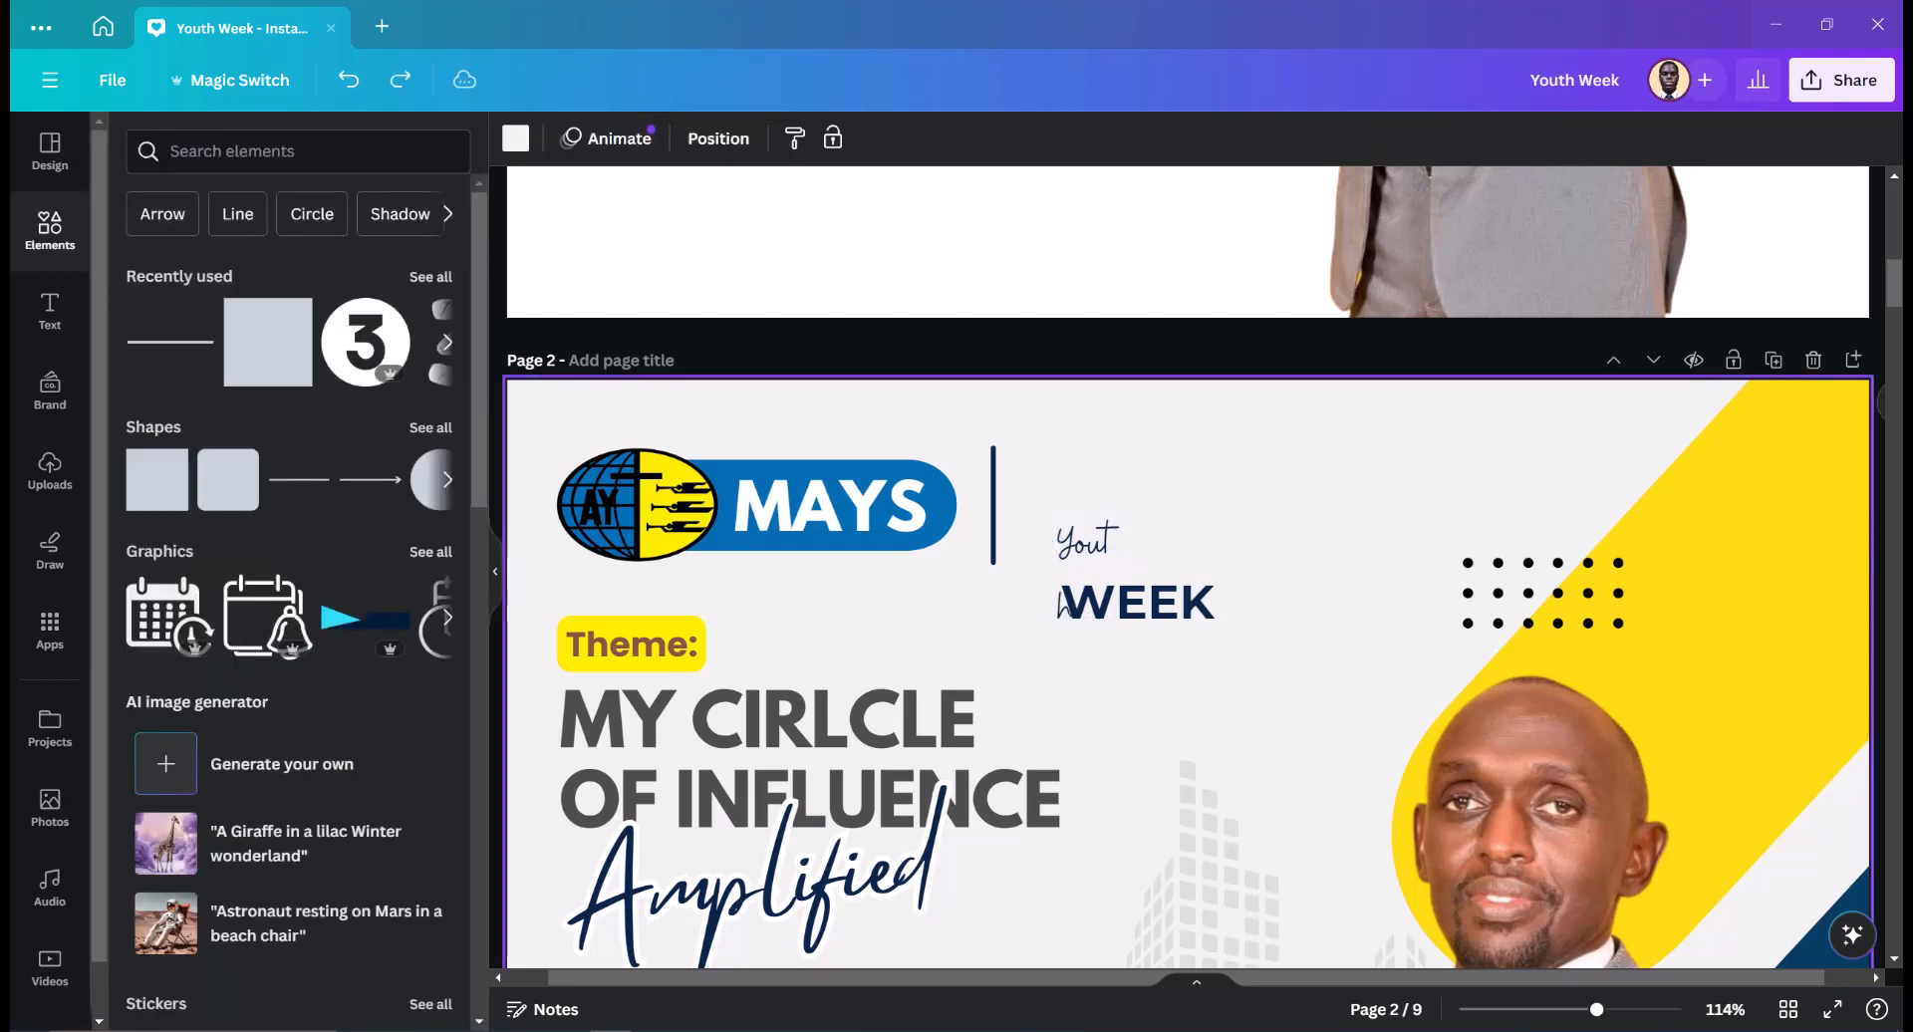
key("ctrl+z")
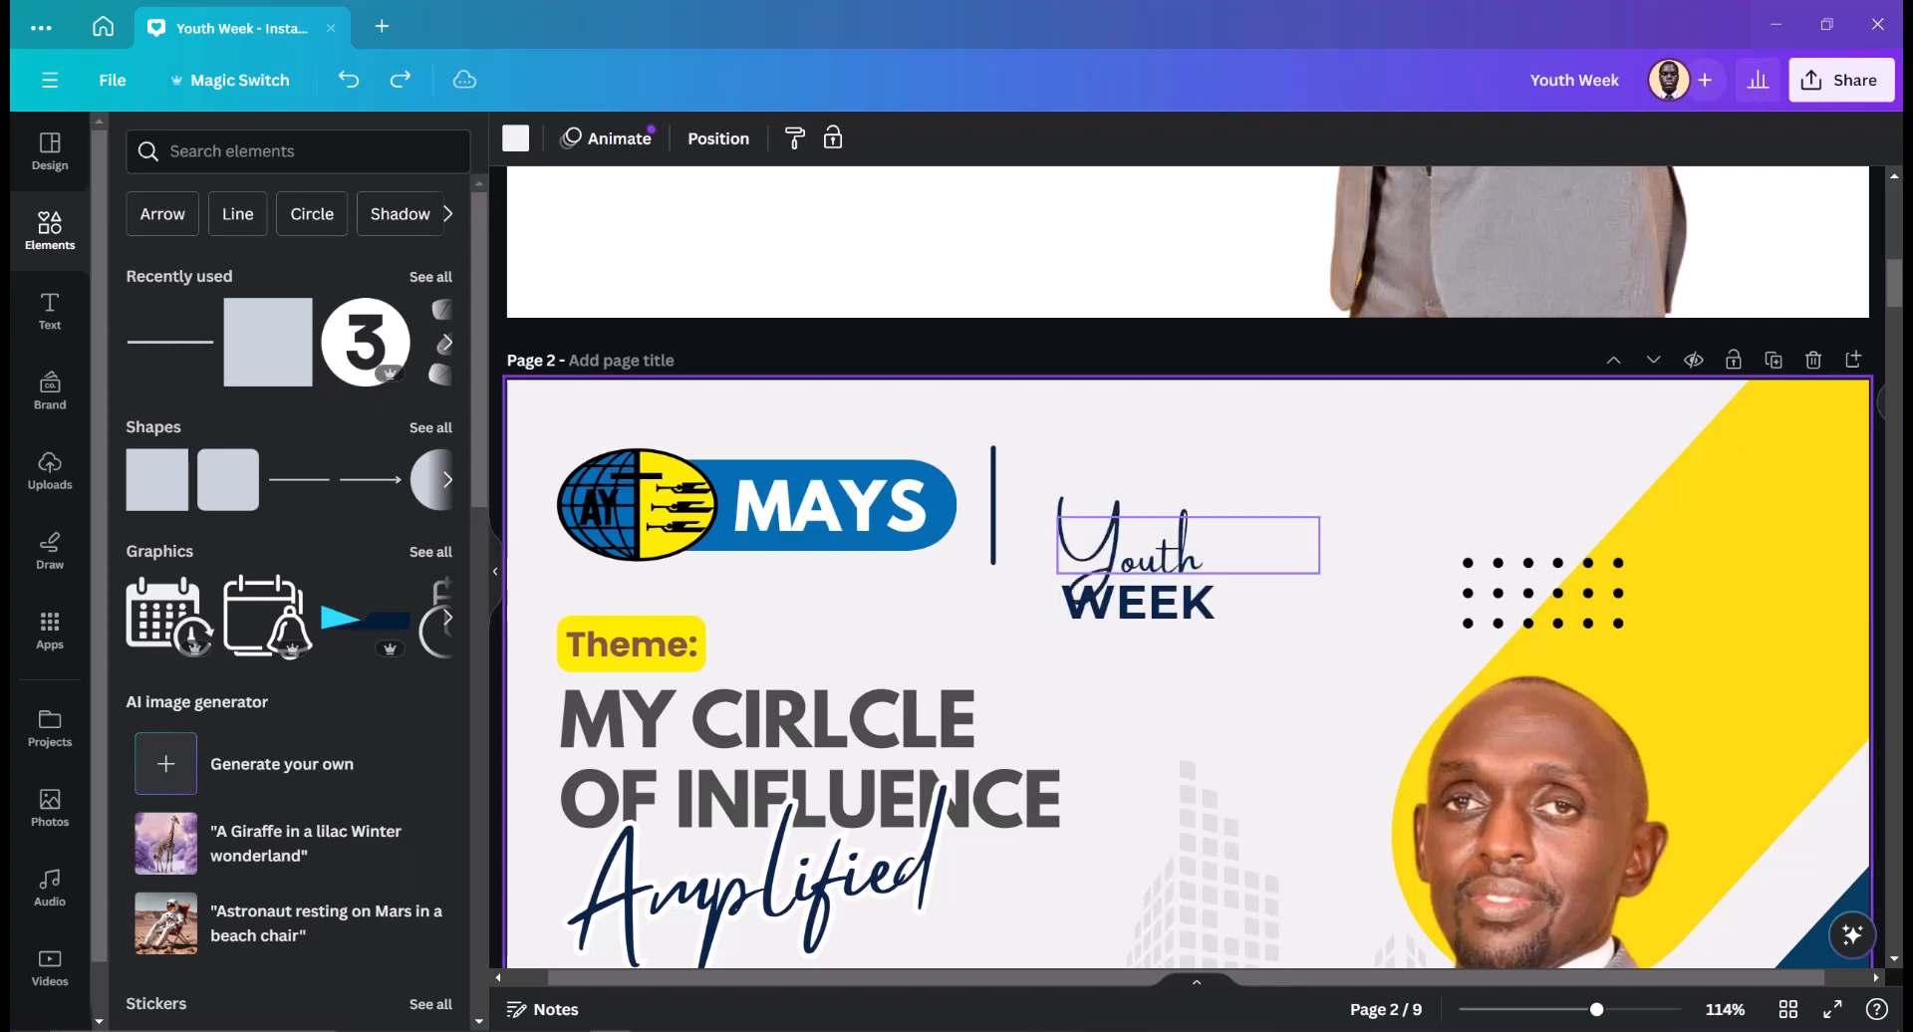
key("ctrl+z")
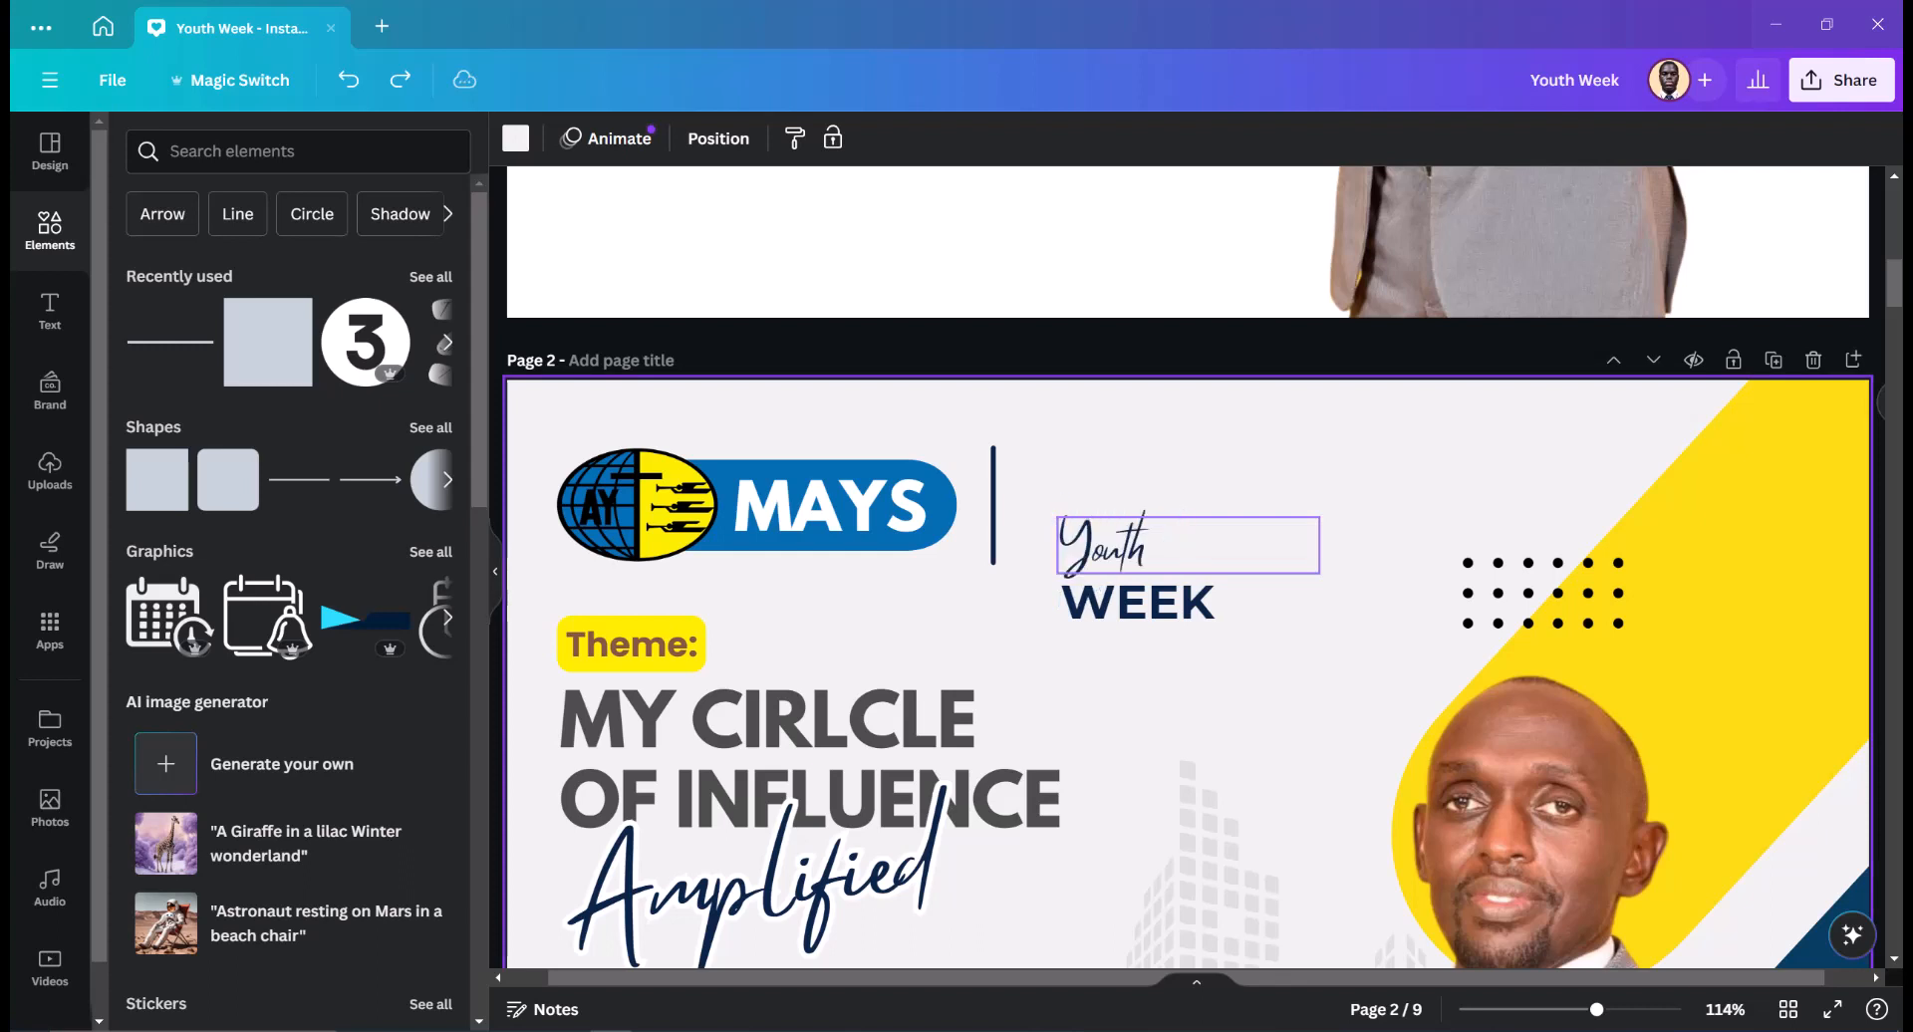
key("ctrl+z")
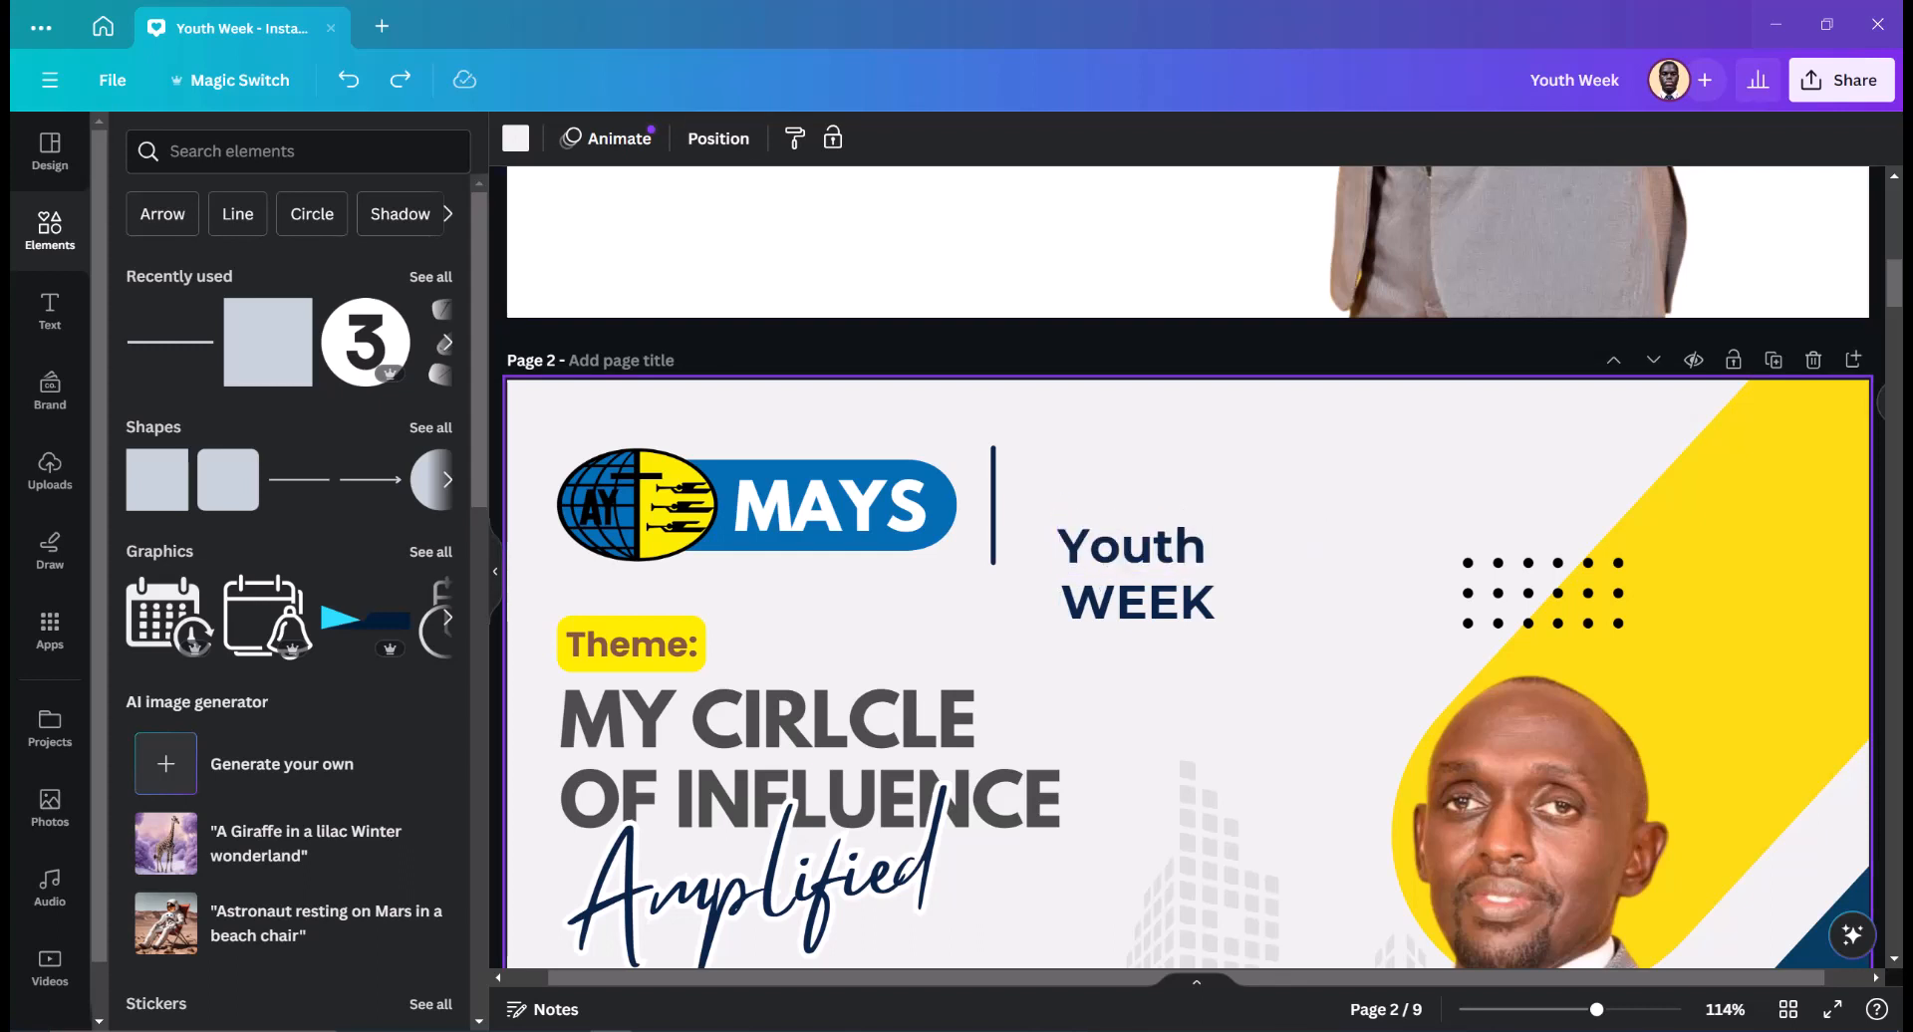
- Set the Youth text back to upper case and select the WEEK text below it
left_click(1146, 545)
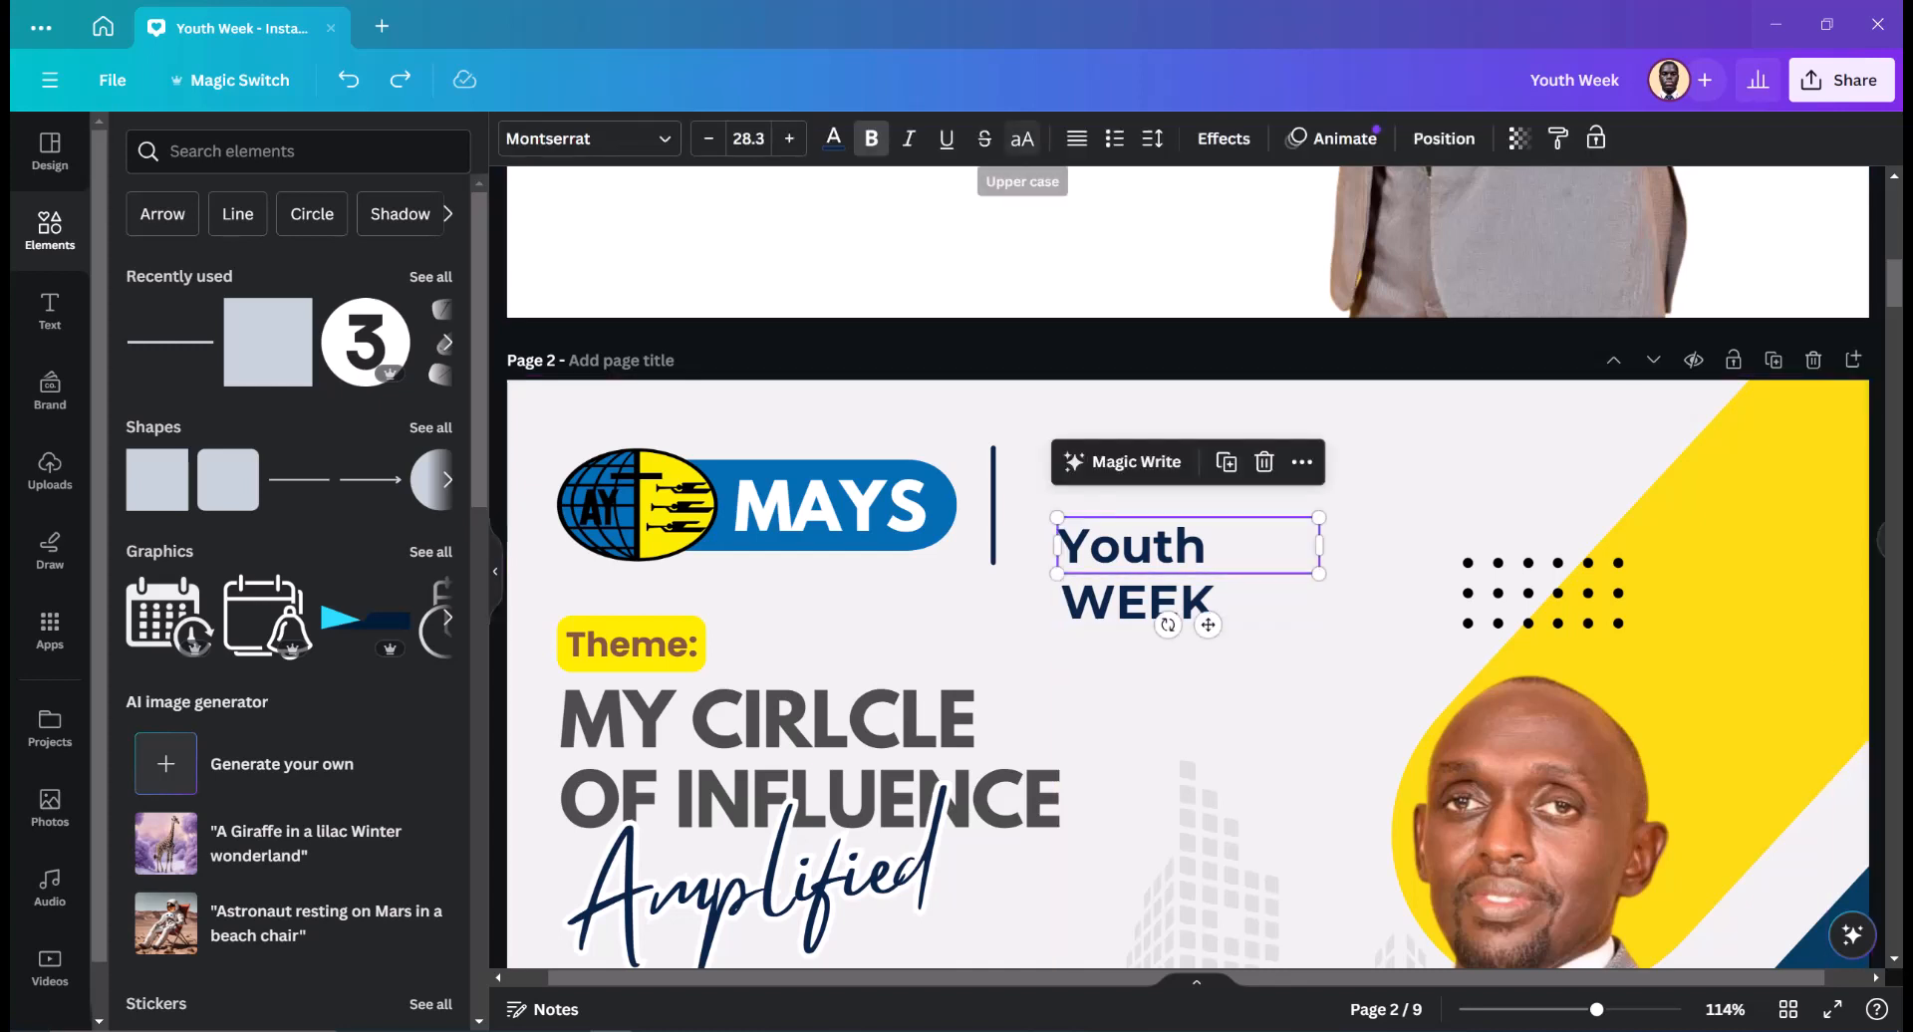
left_click(1022, 138)
left_click(1138, 603)
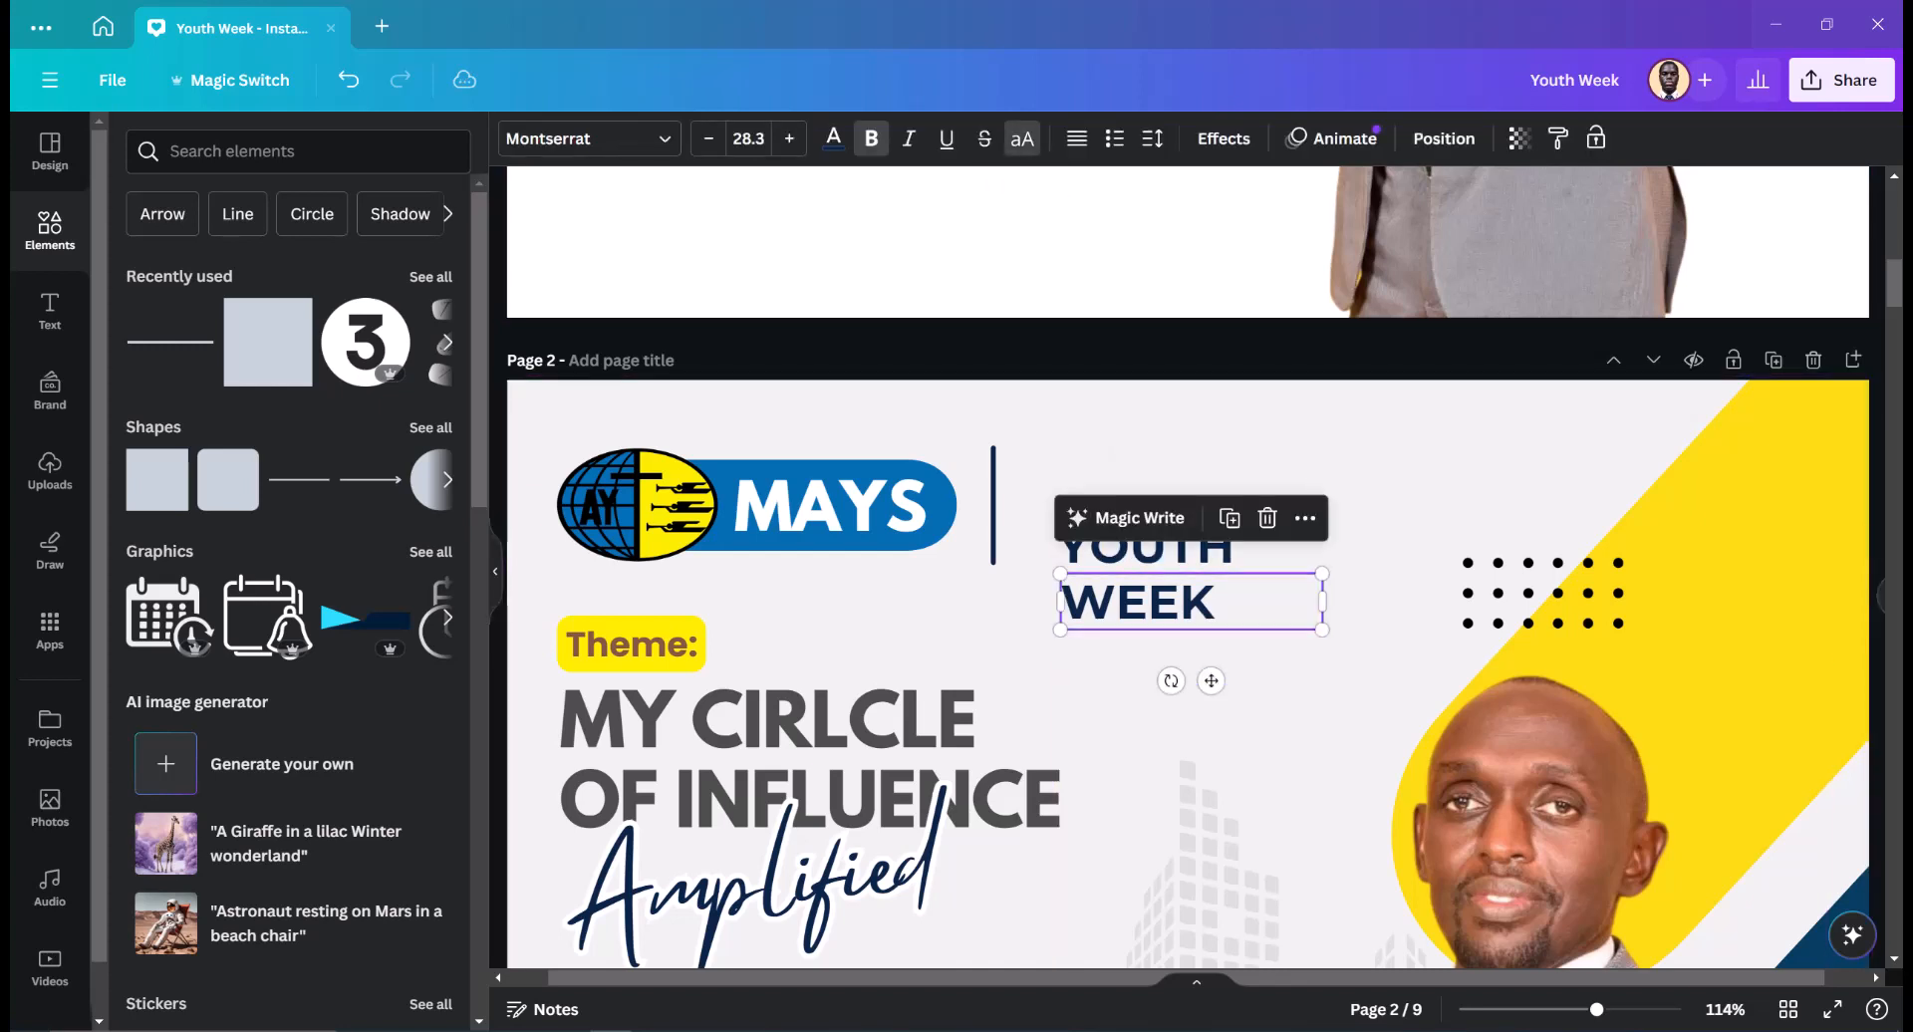
- Enlarge the WEEK text to size 39 and nudge it up close beneath YOUTH
left_click_drag(1322, 602, 1278, 650)
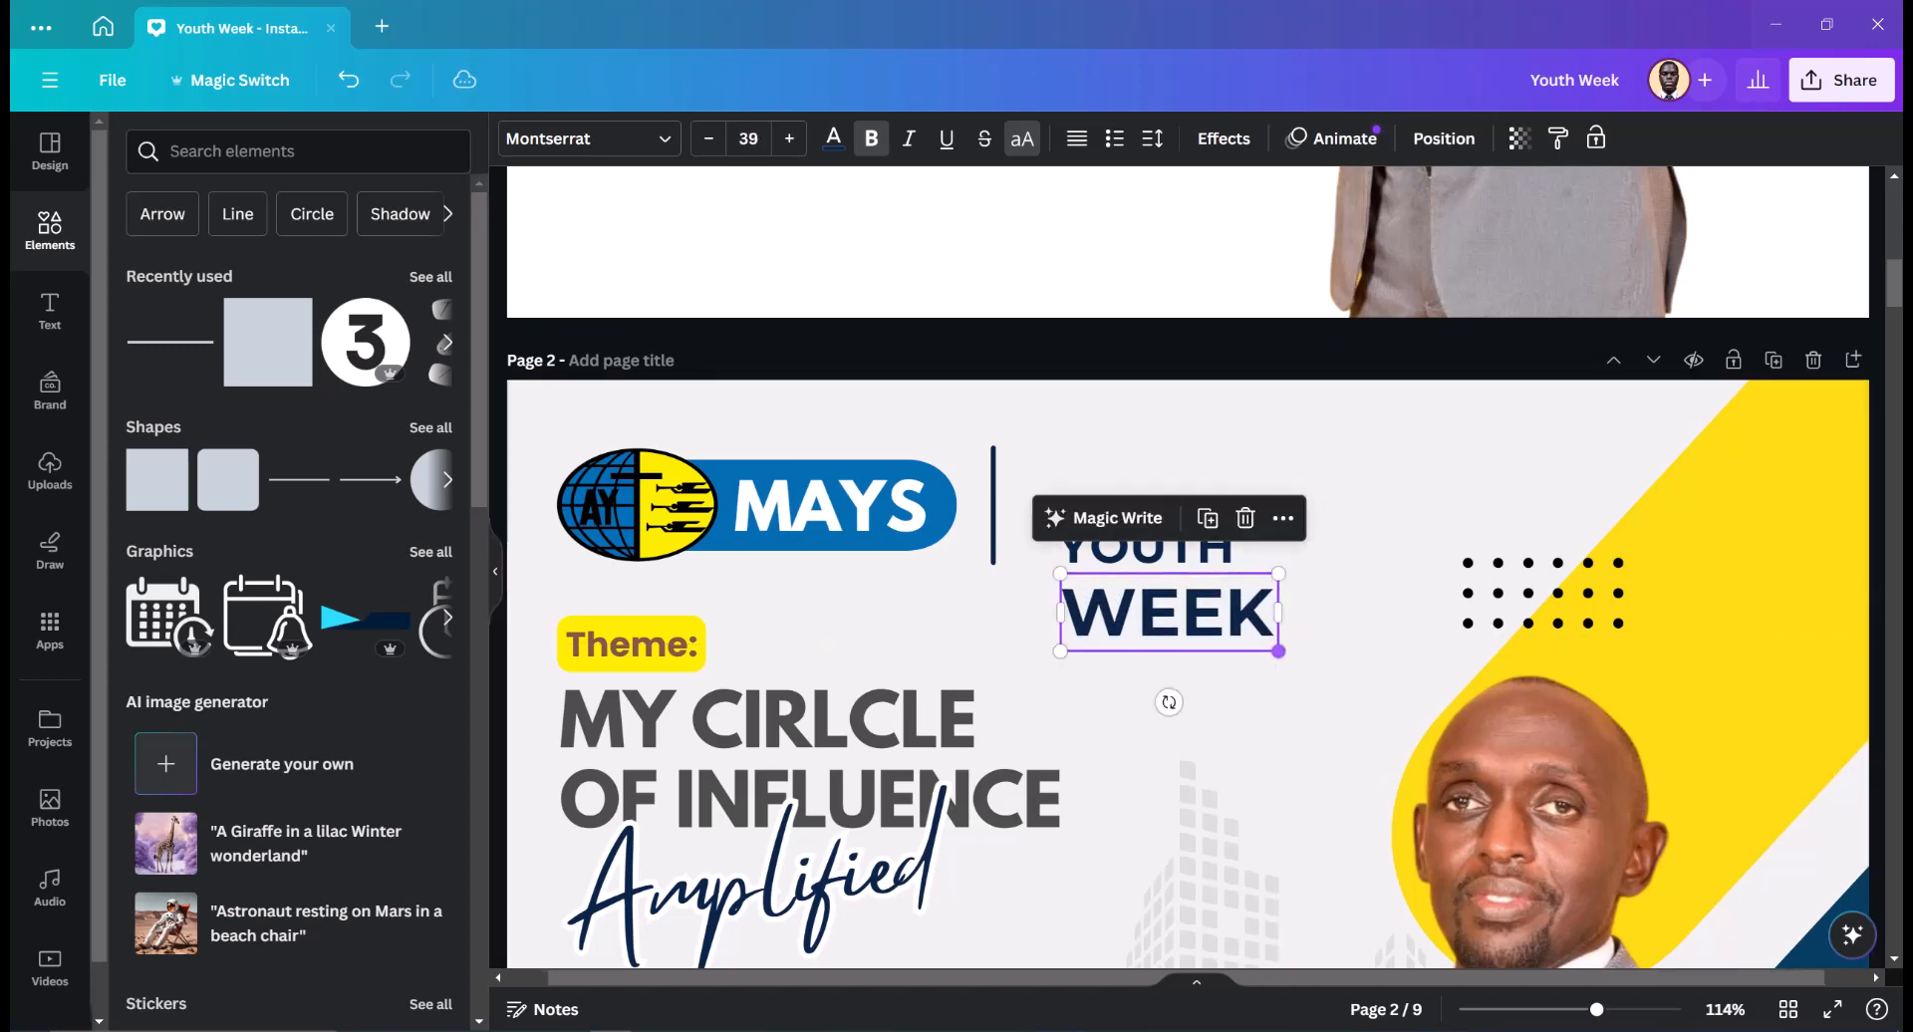
left_click_drag(1169, 611, 1169, 605)
key("Up")
key("Up")
key("Up")
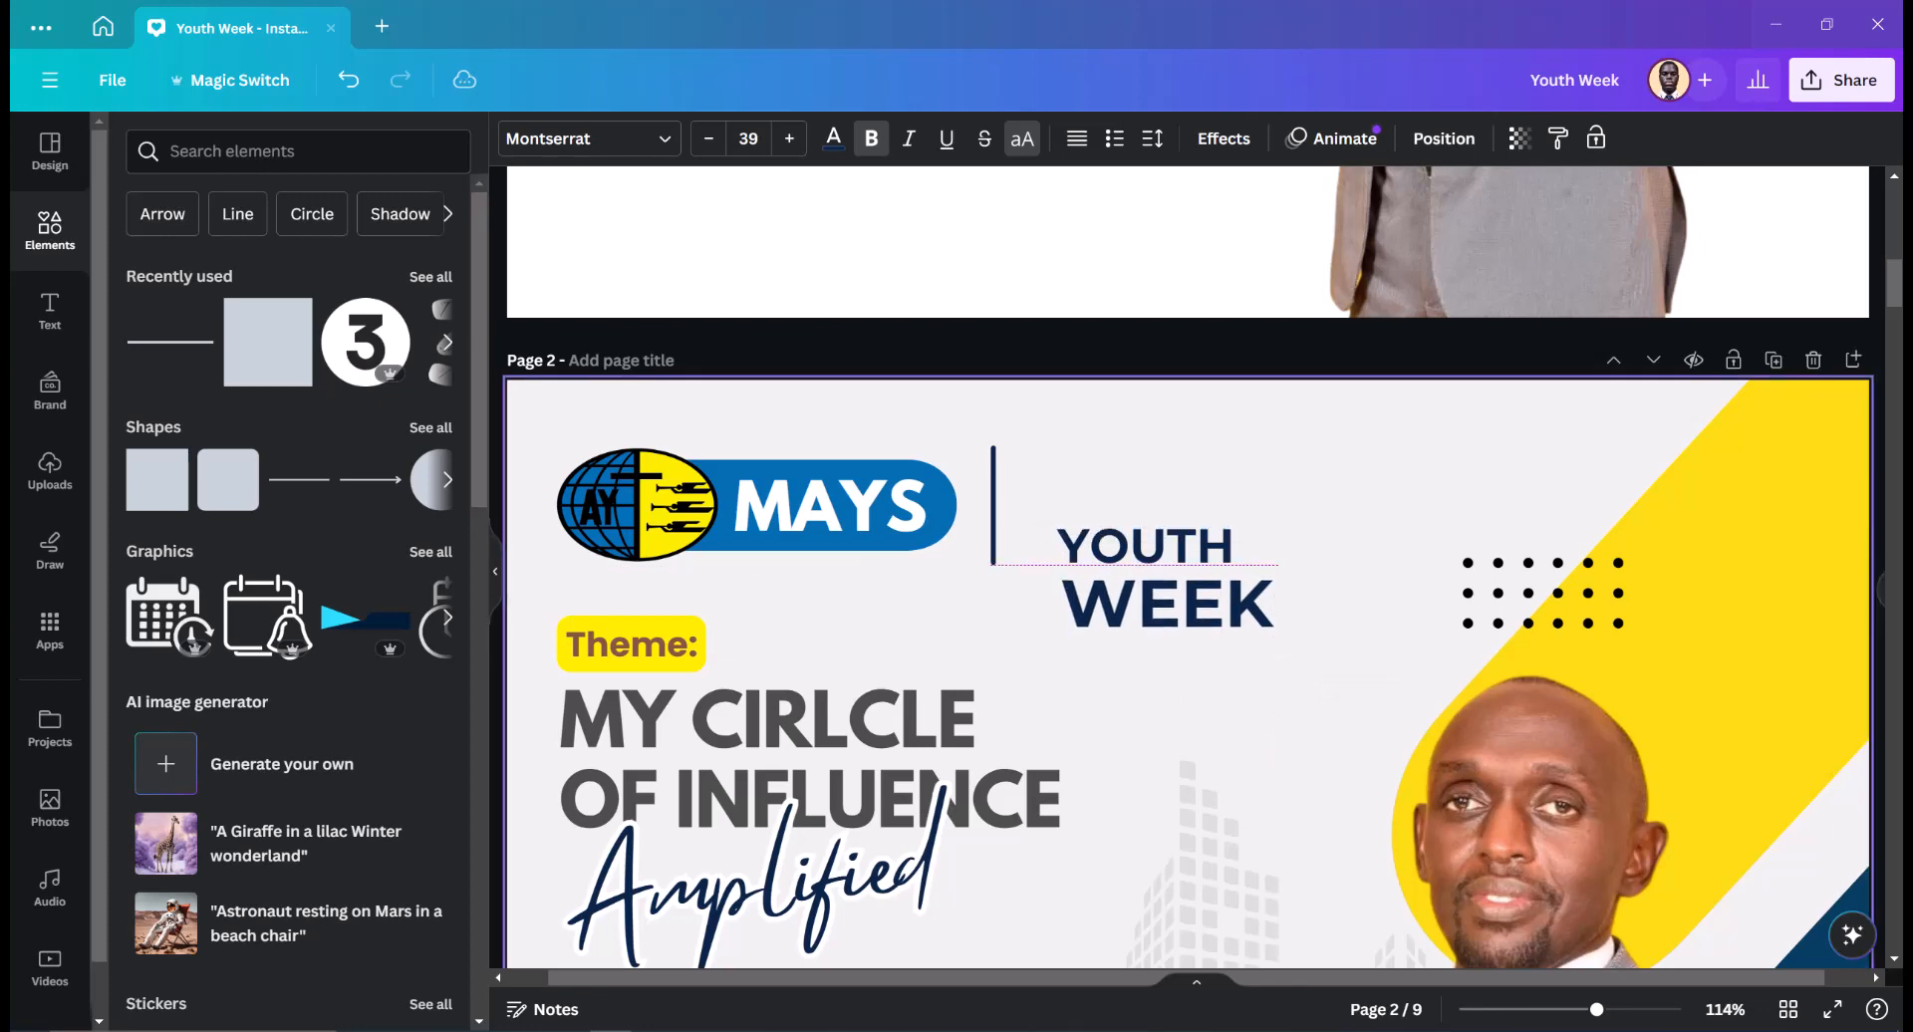
left_click(1285, 654)
left_click(1236, 609)
key("Up")
key("Up")
key("Up")
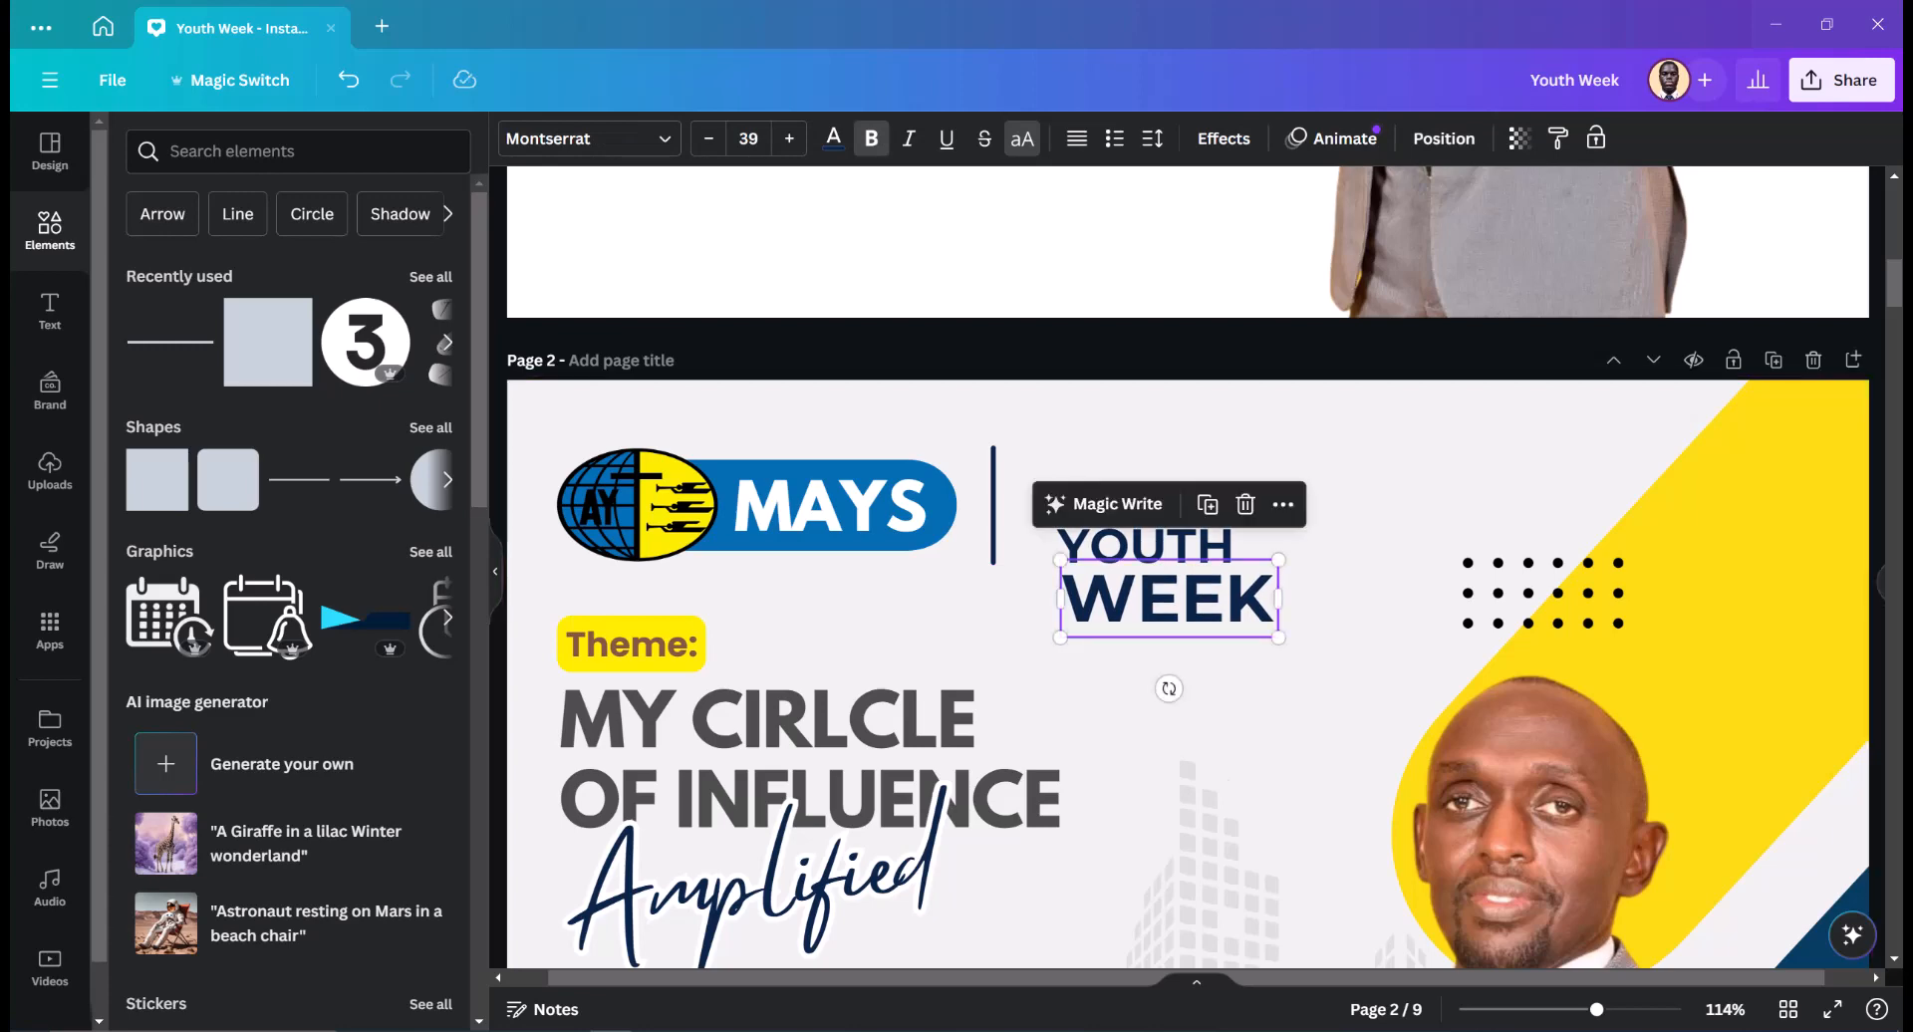
- Move the YOUTH and WEEK texts together up beside the divider line, level with the MAYS logo
left_click(1196, 546, "shift")
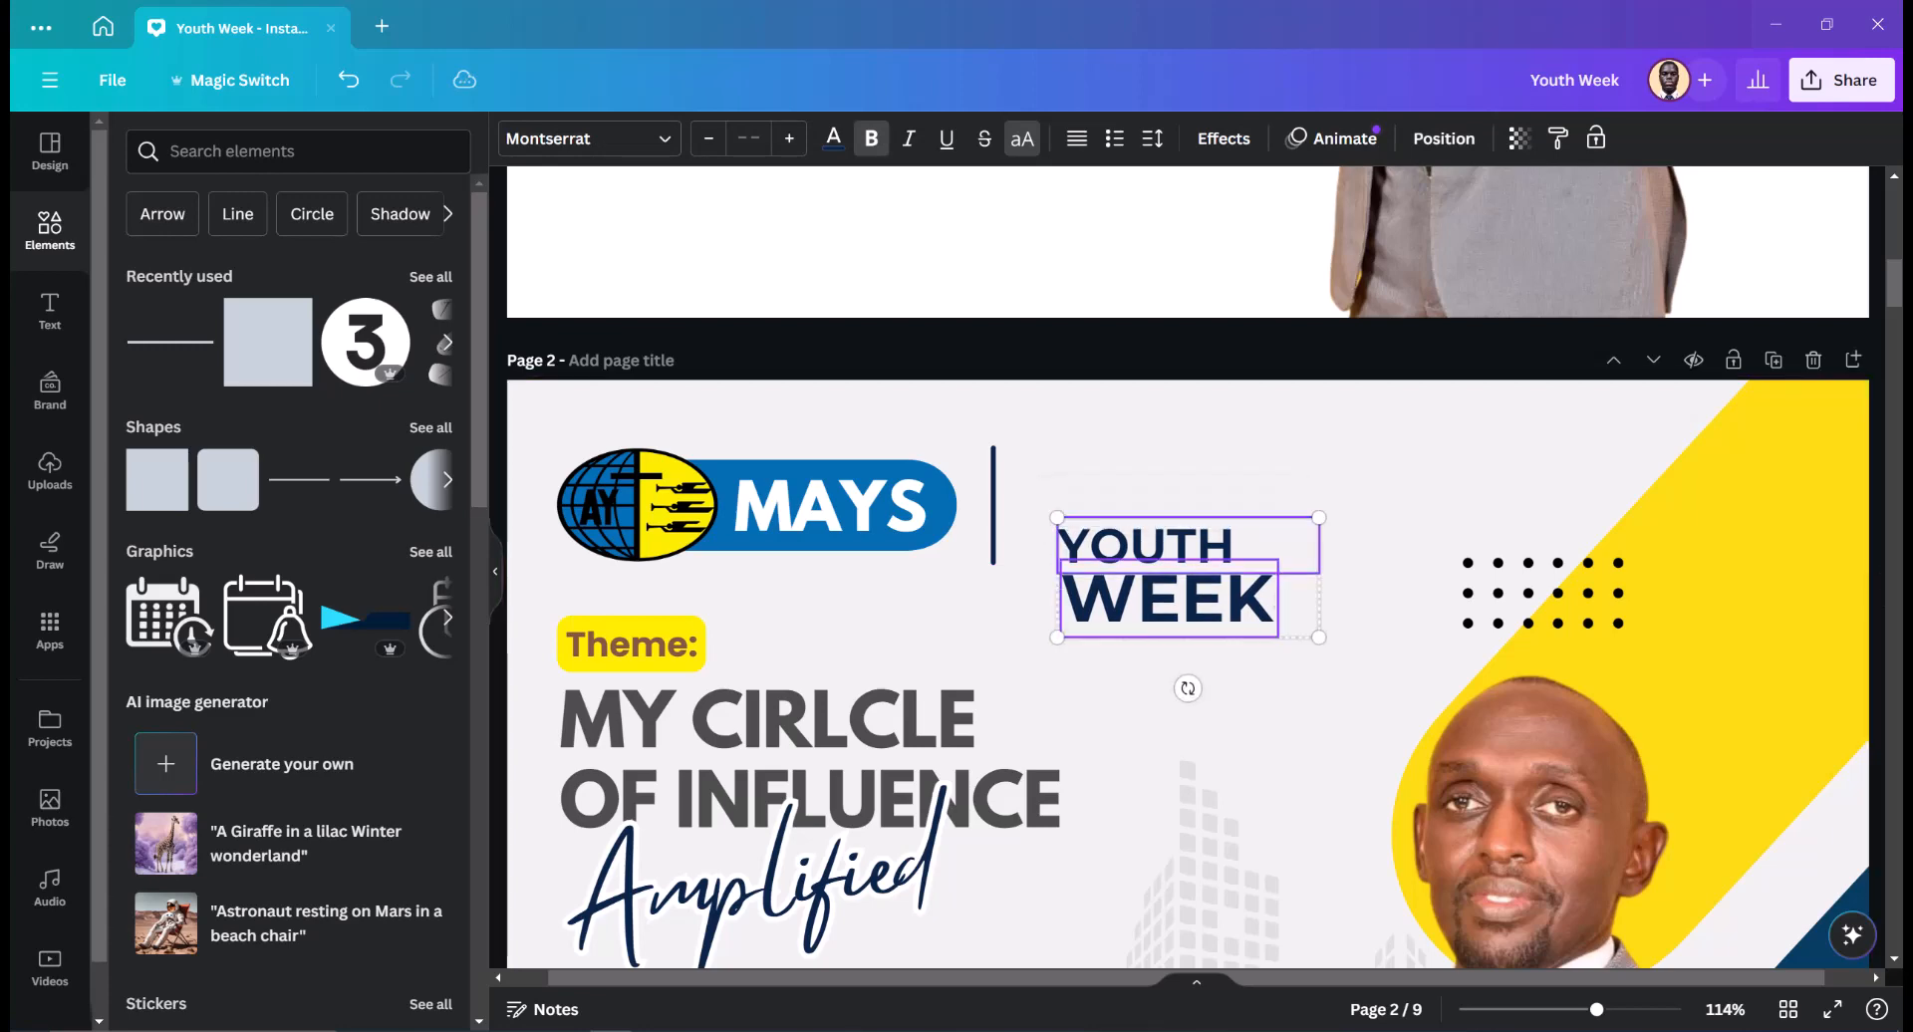
left_click_drag(1196, 546, 1166, 476)
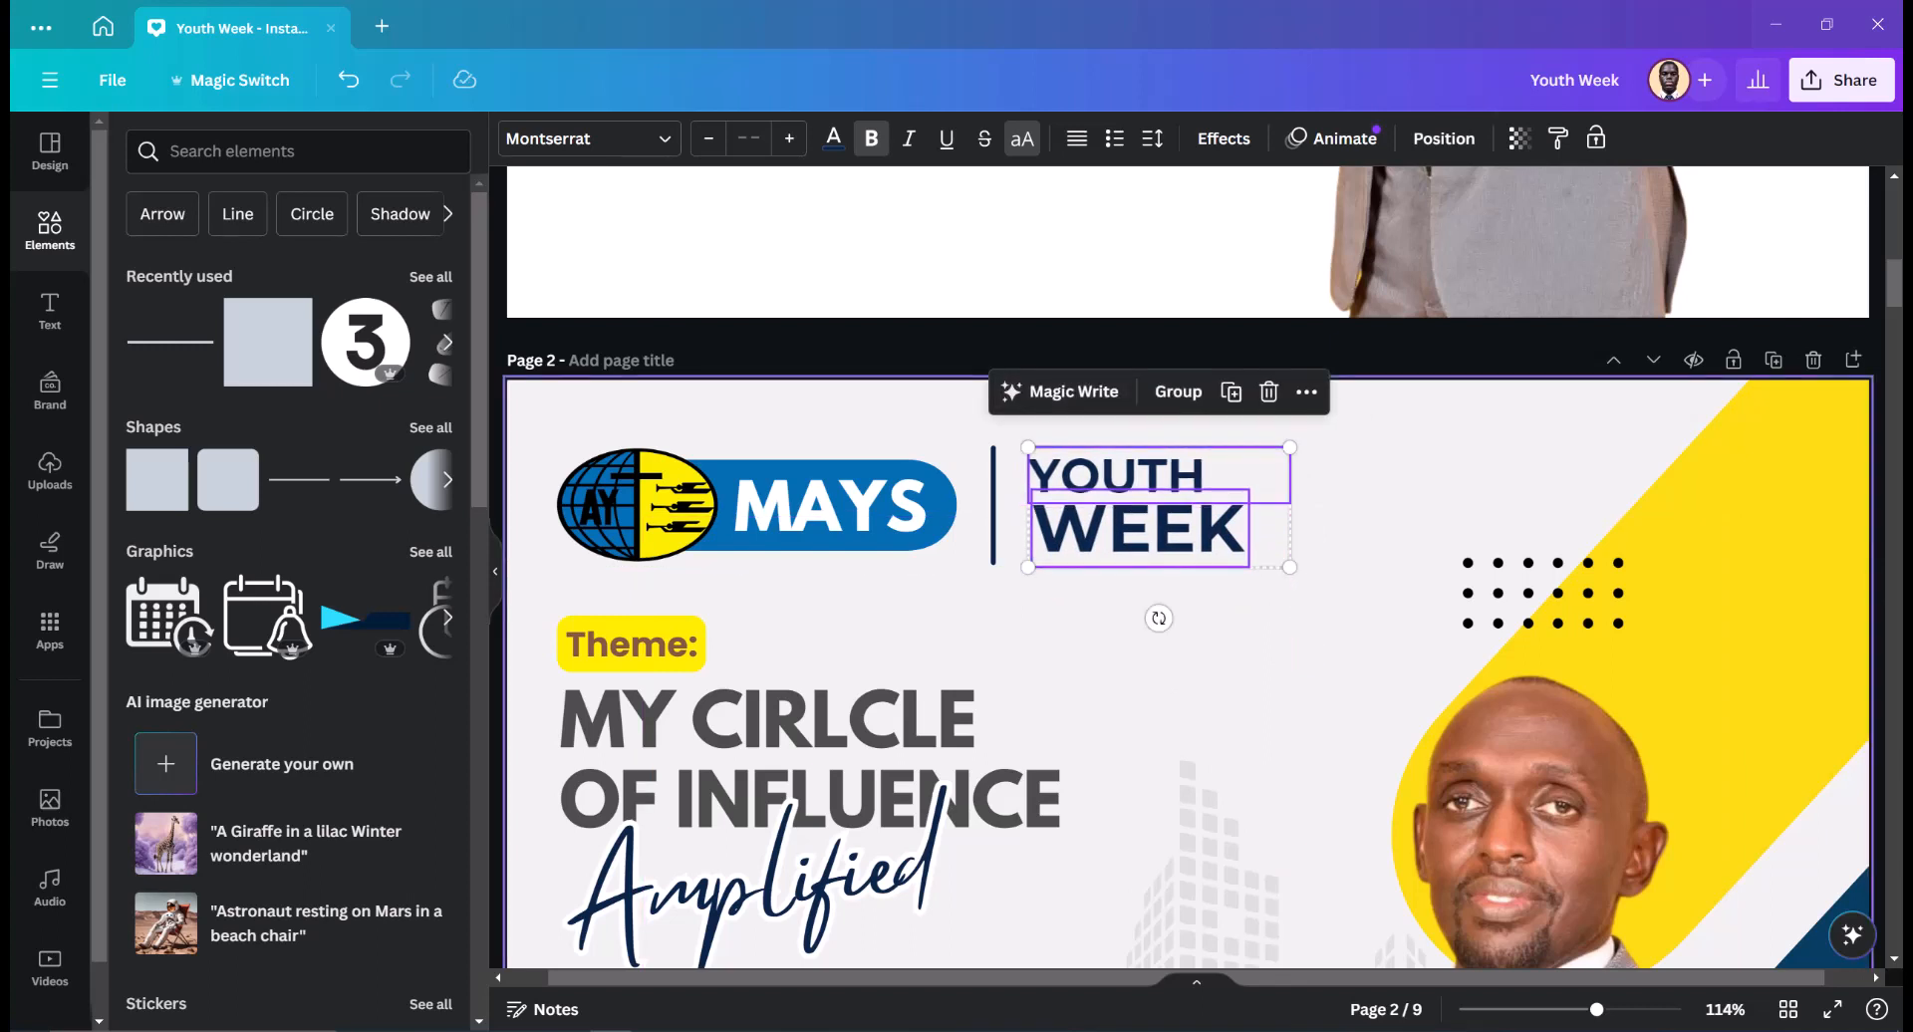
key("Up")
key("Up")
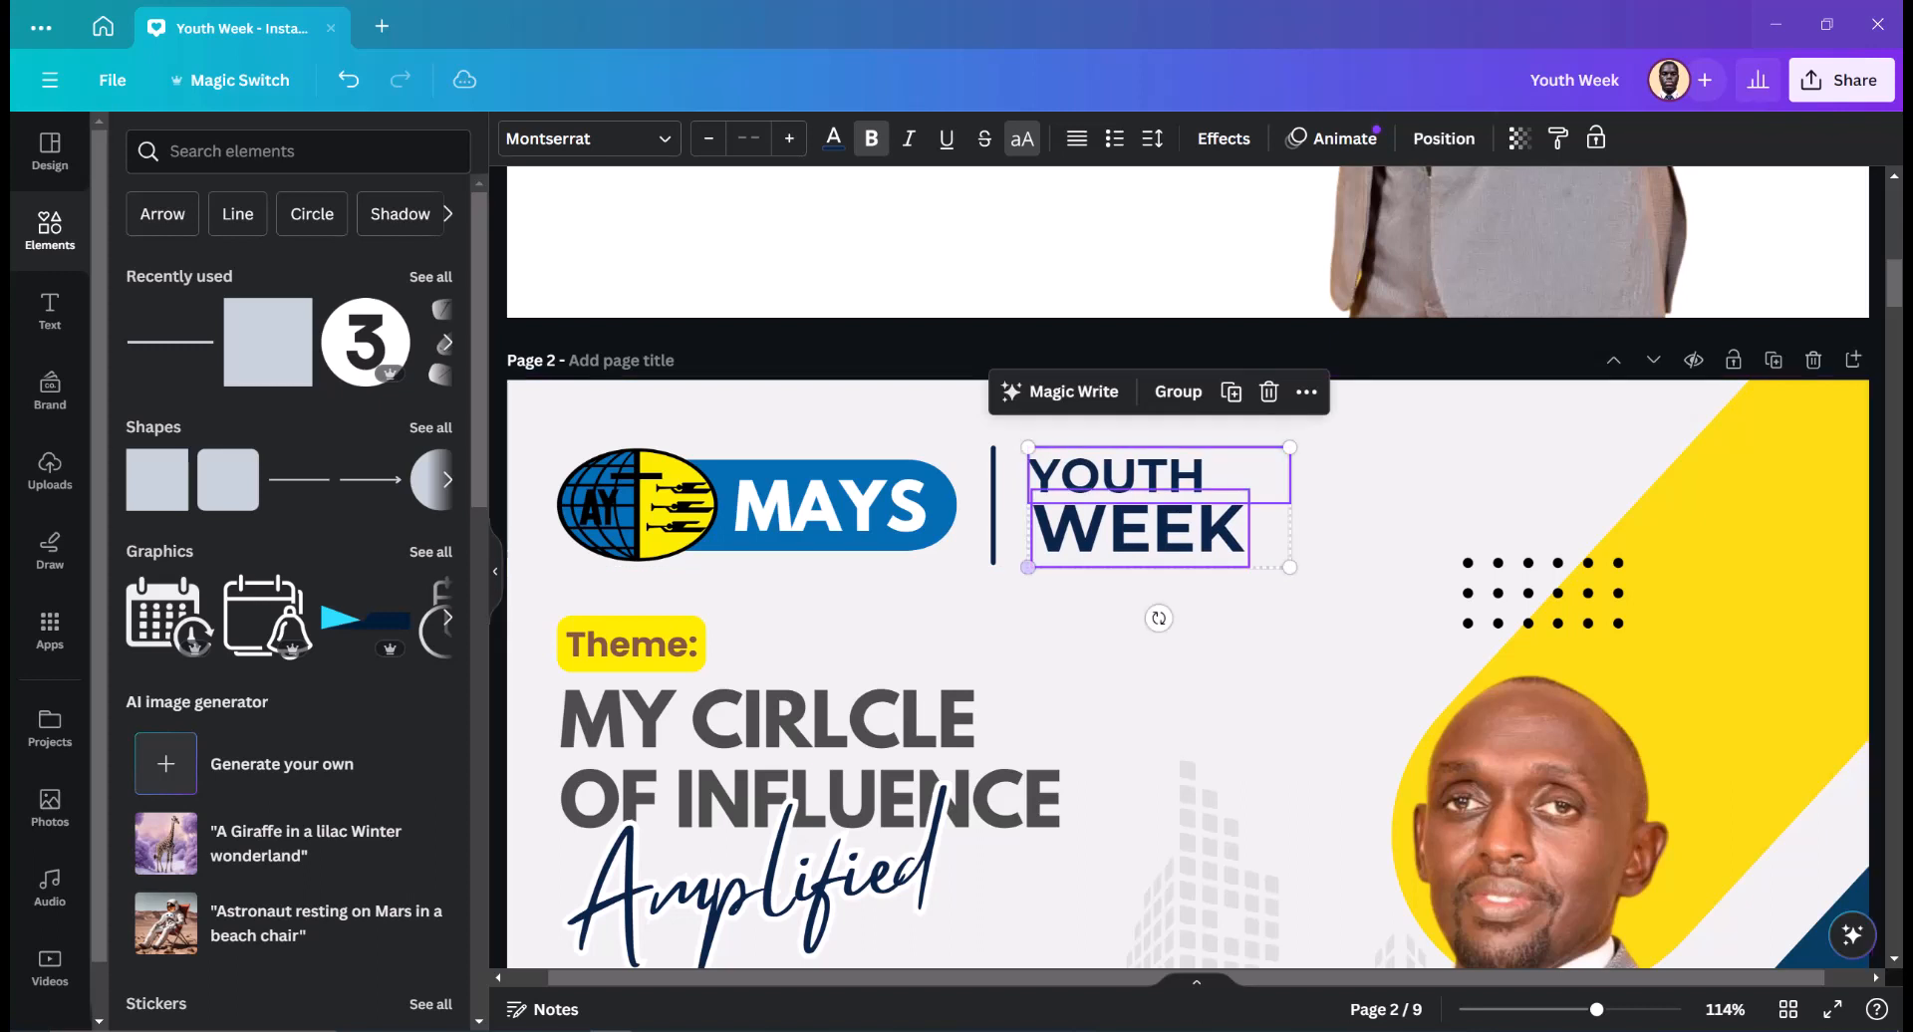
- Nudge the vertical divider line slightly left, closer to the MAYS logo
left_click(993, 506)
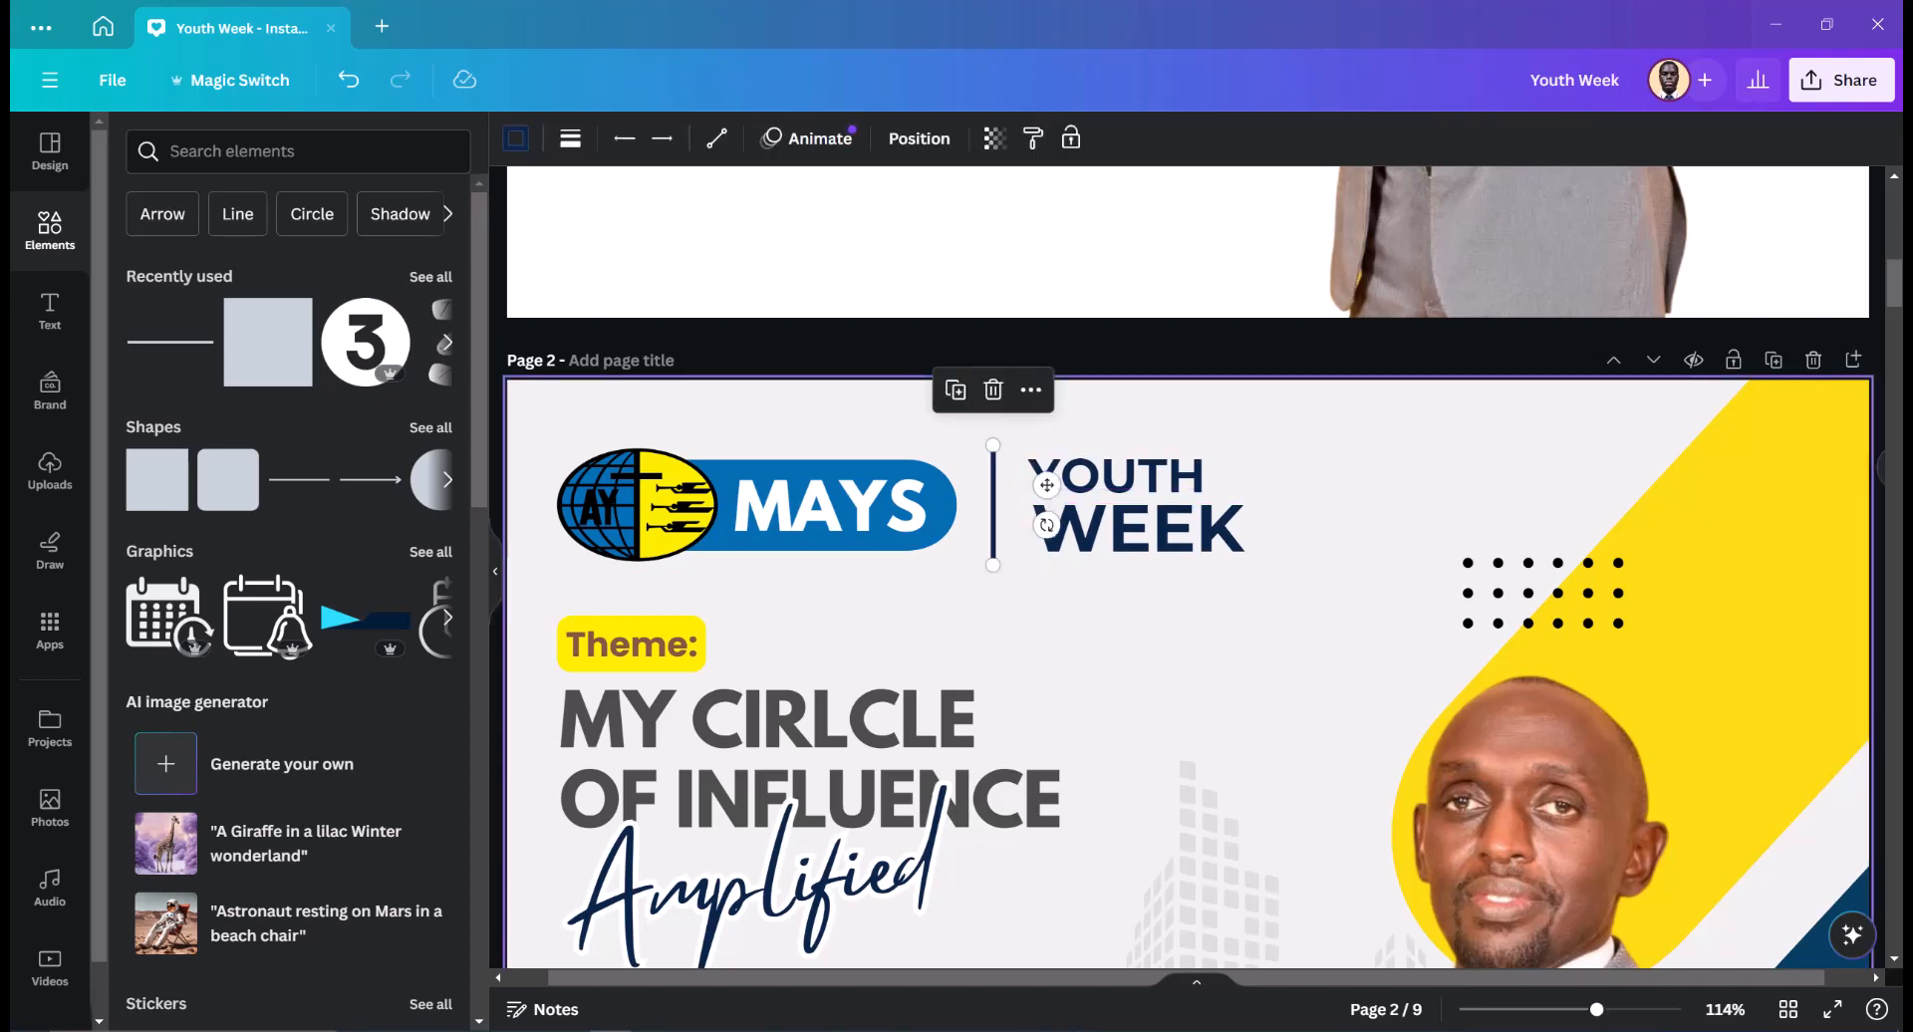
left_click(1340, 480)
left_click(993, 506)
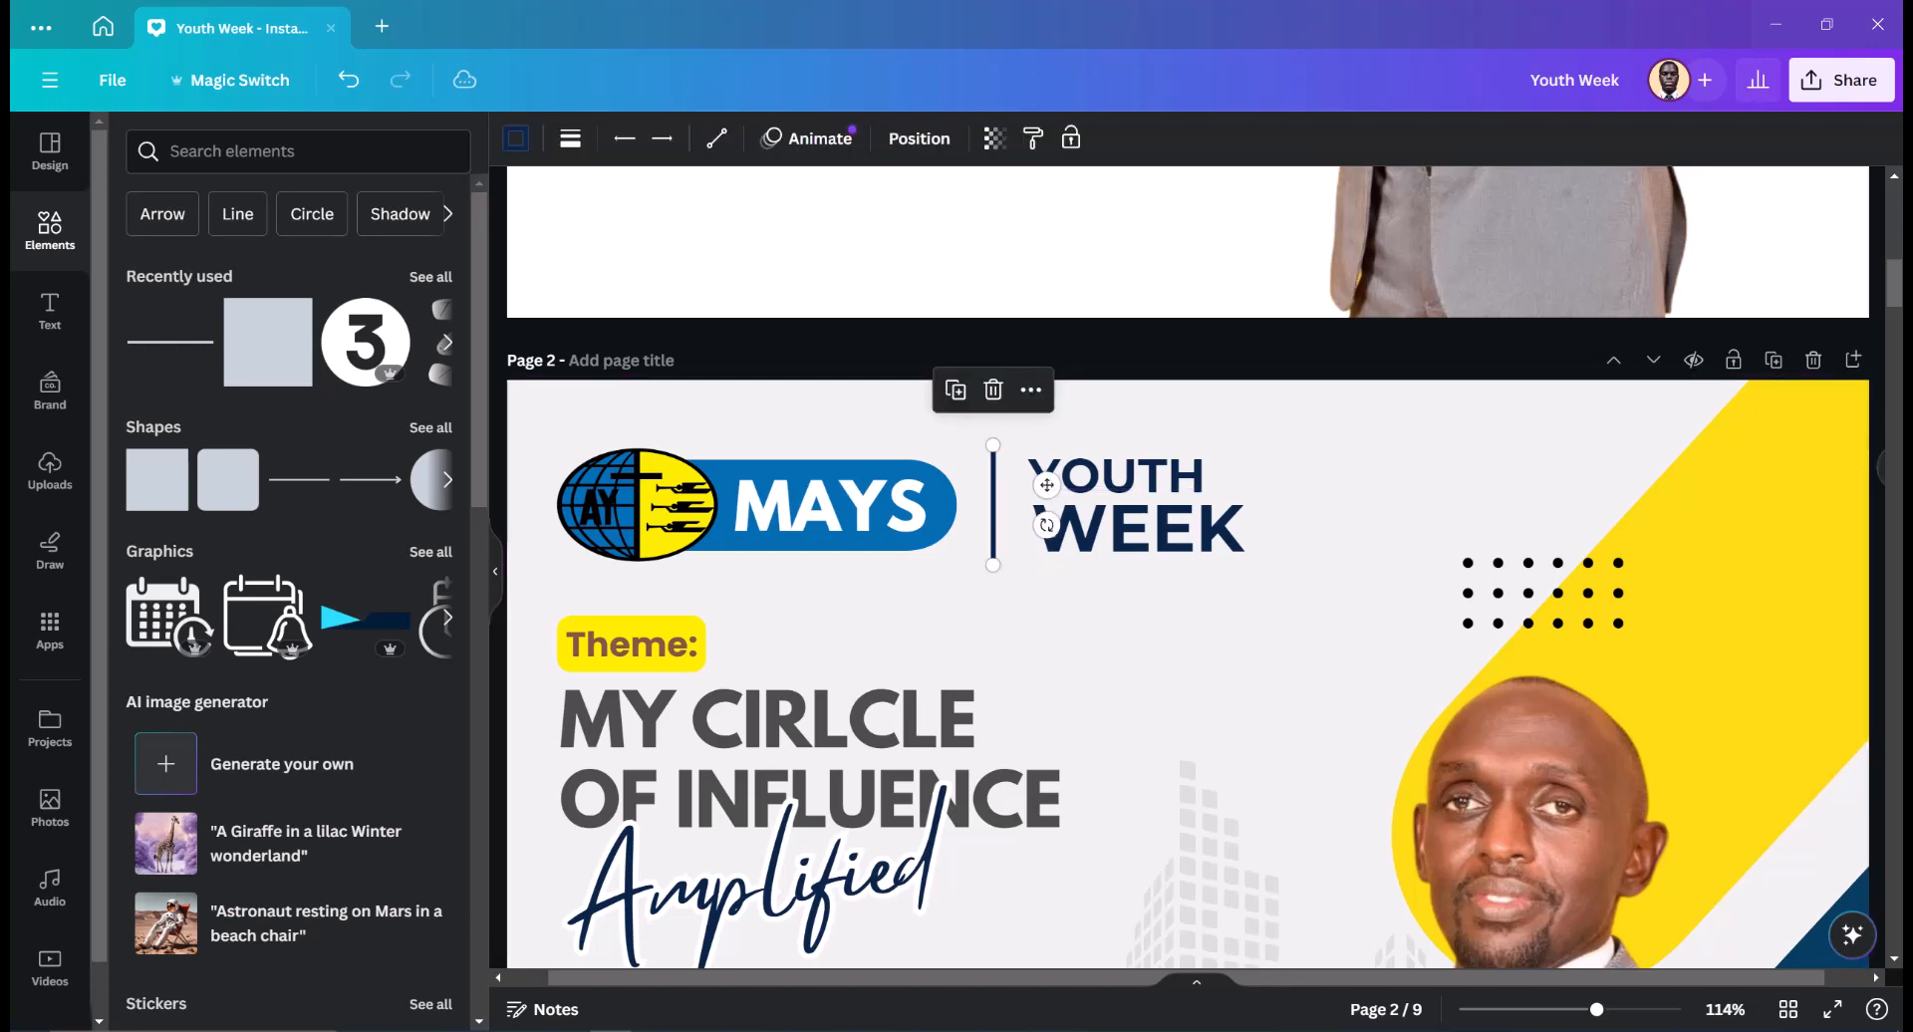
key("Left")
key("Left")
key("Left")
key("Left")
- Nudge the YOUTH and WEEK texts together left to tighten their gap to the divider line
left_click(1139, 528)
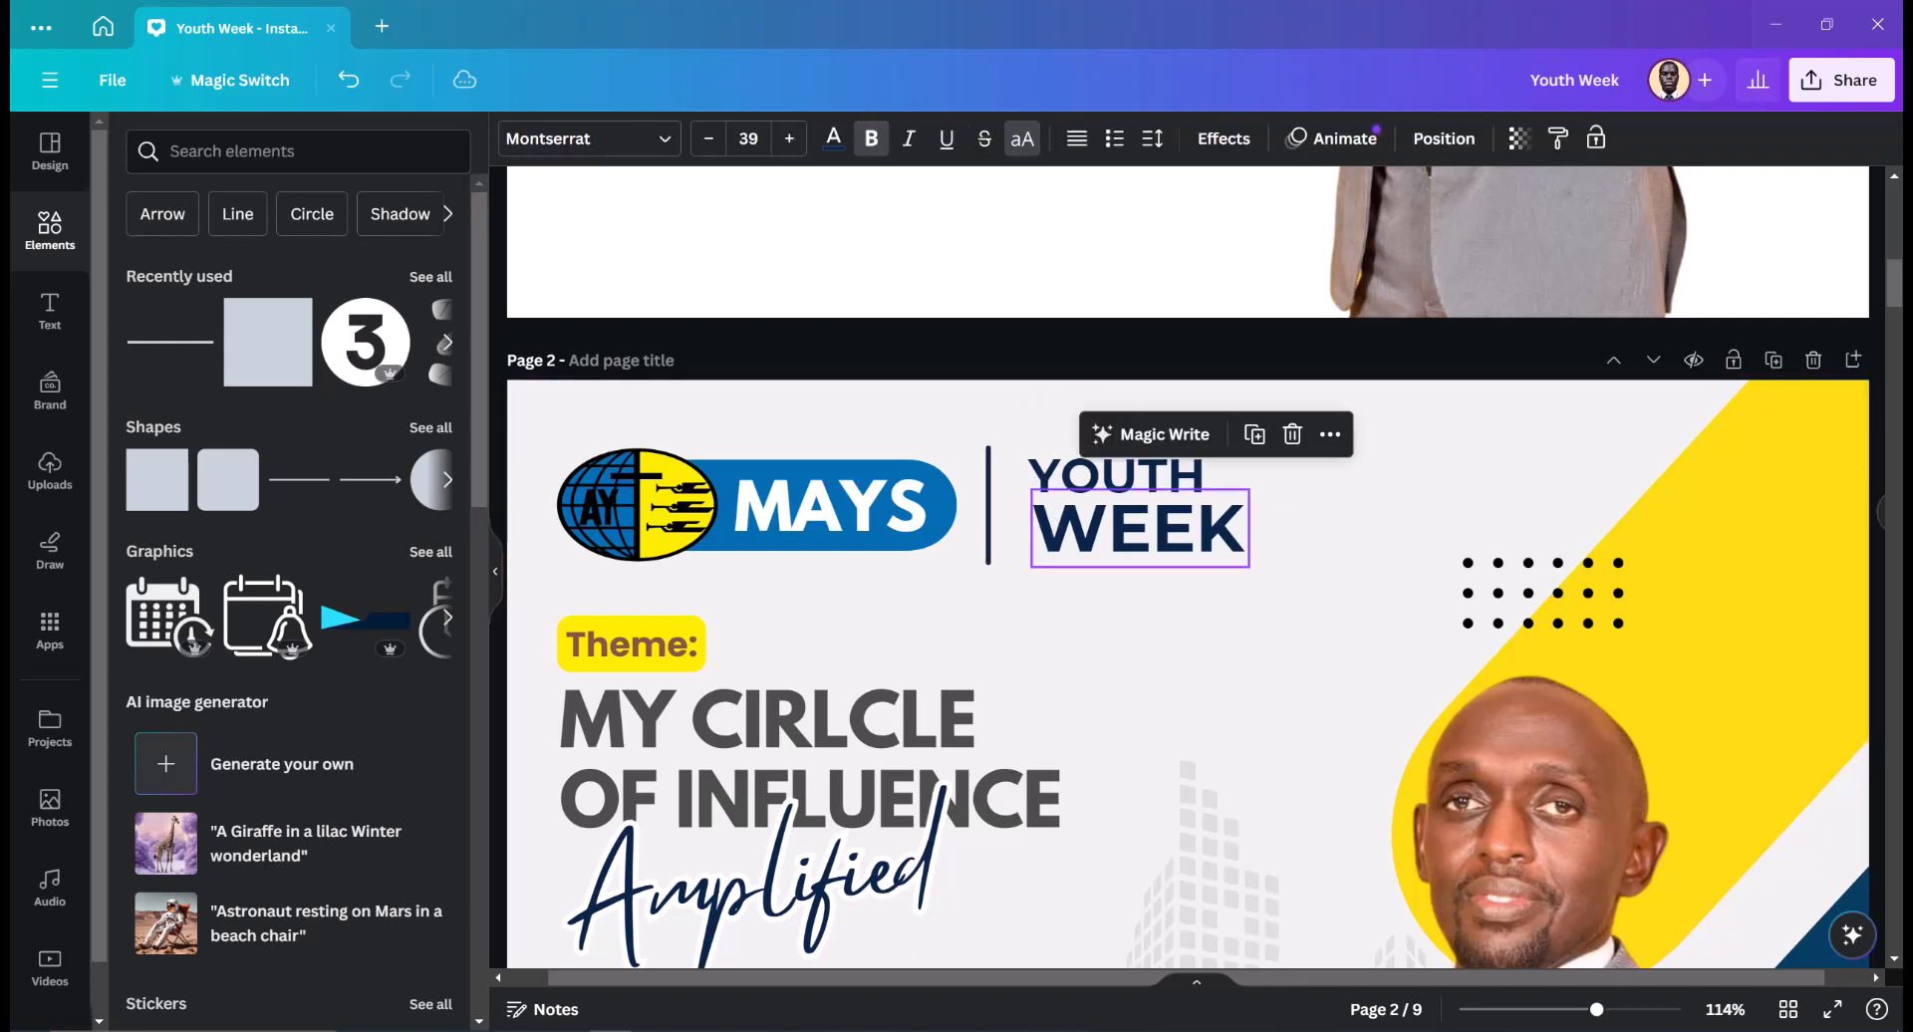
left_click(1131, 478, "shift")
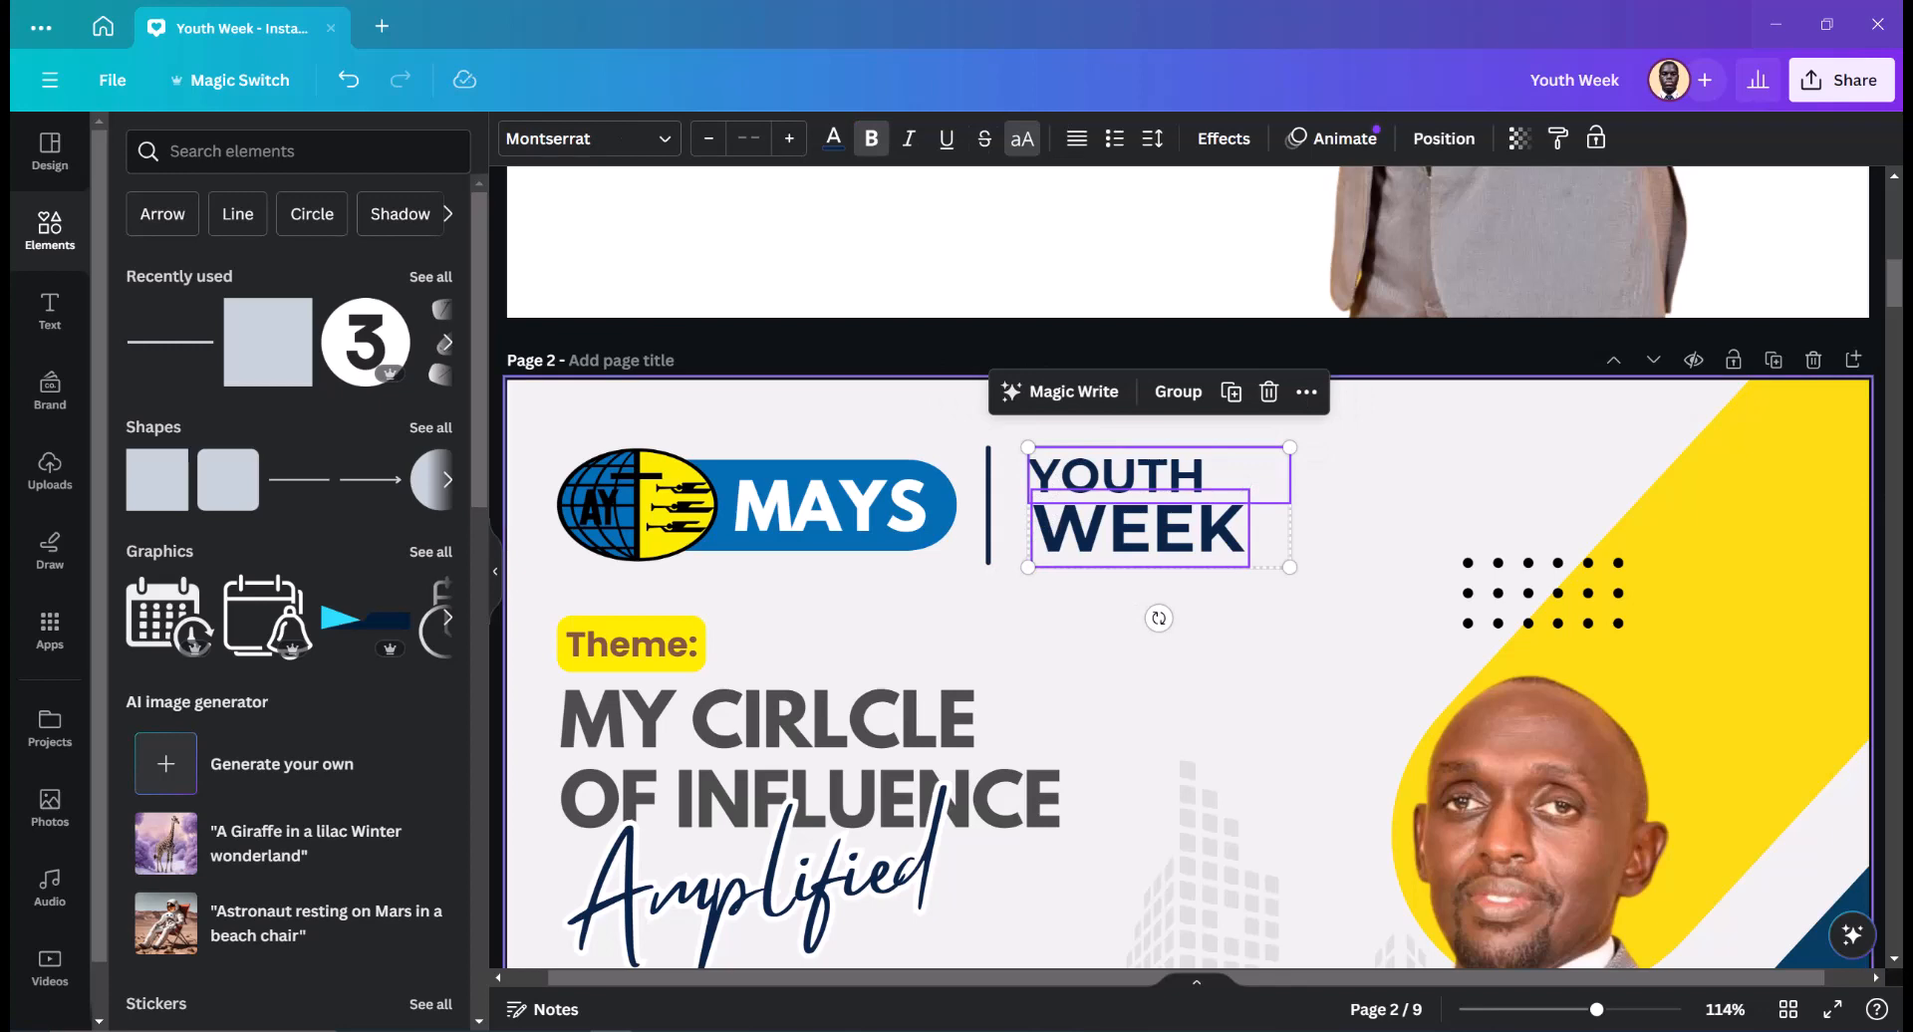
key("Left")
key("Left")
key("Left")
key("Left")
key("Left")
key("Left")
key("Left")
key("Left")
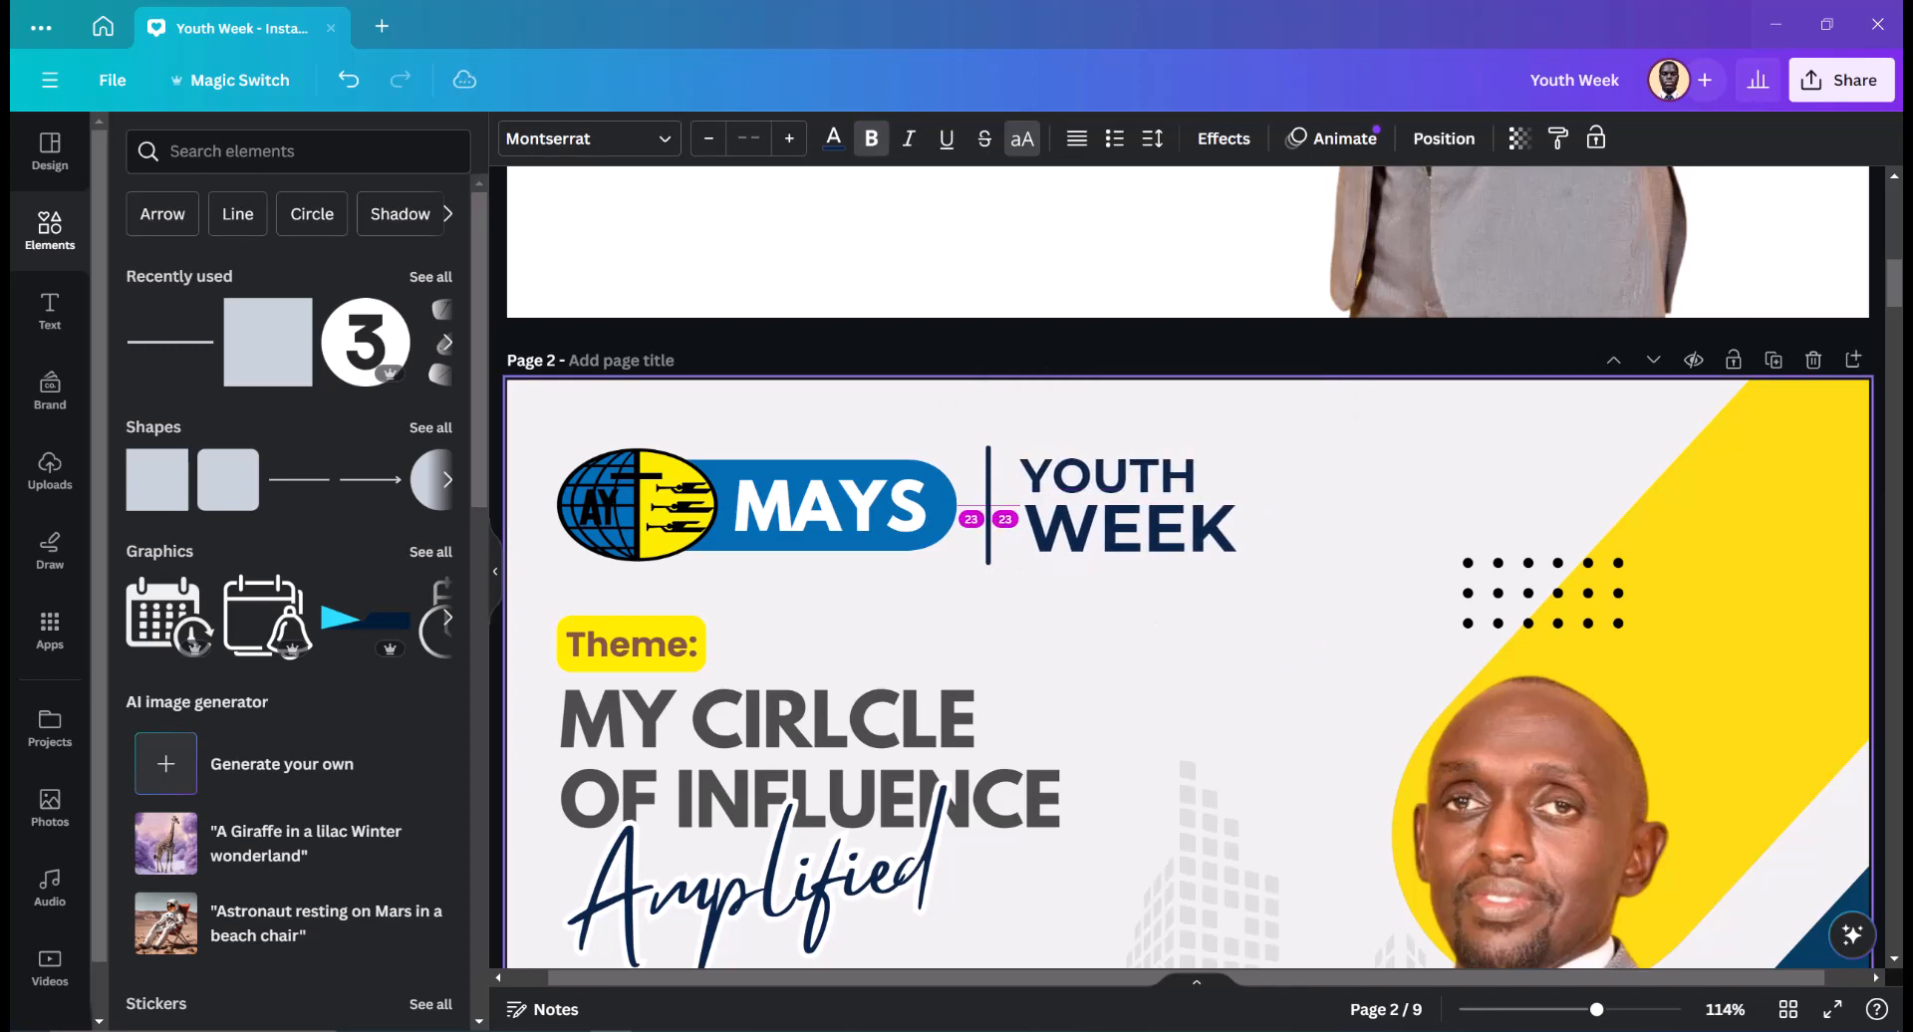
key("Left")
key("Left")
key("Left")
key("Left")
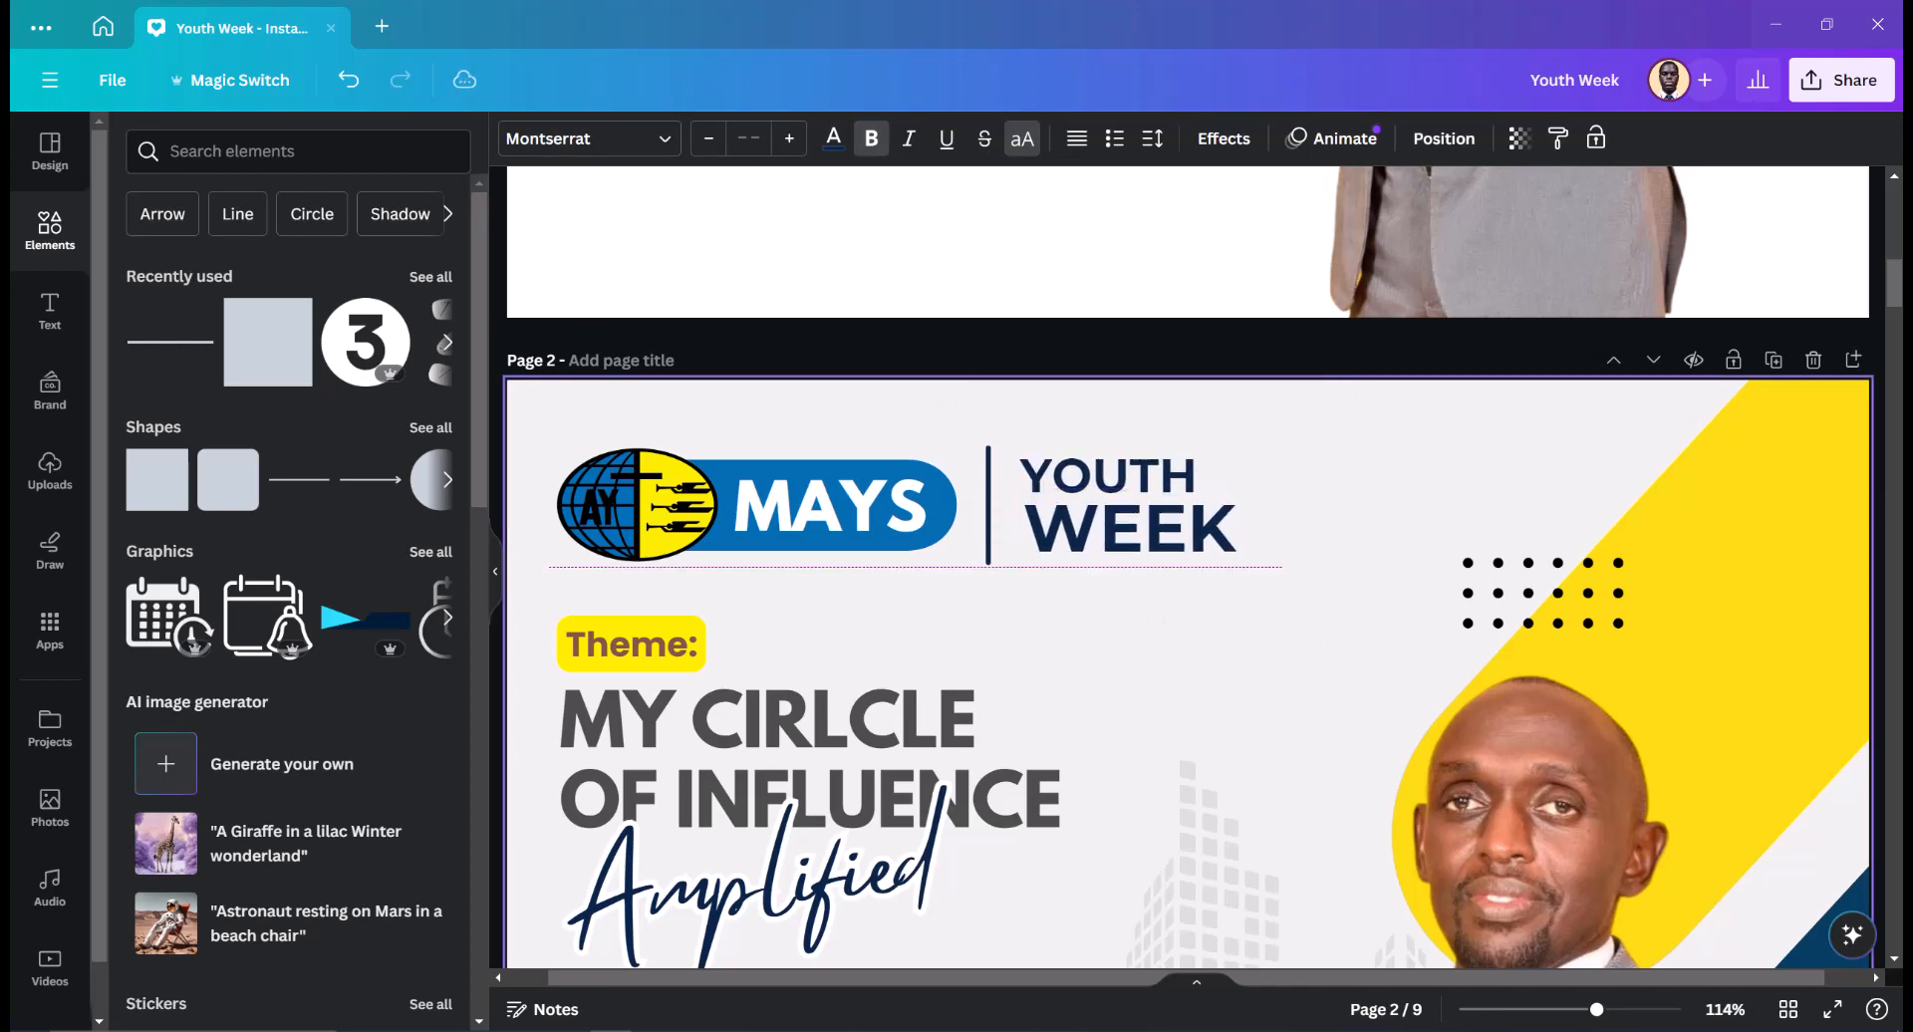
left_click(1151, 615)
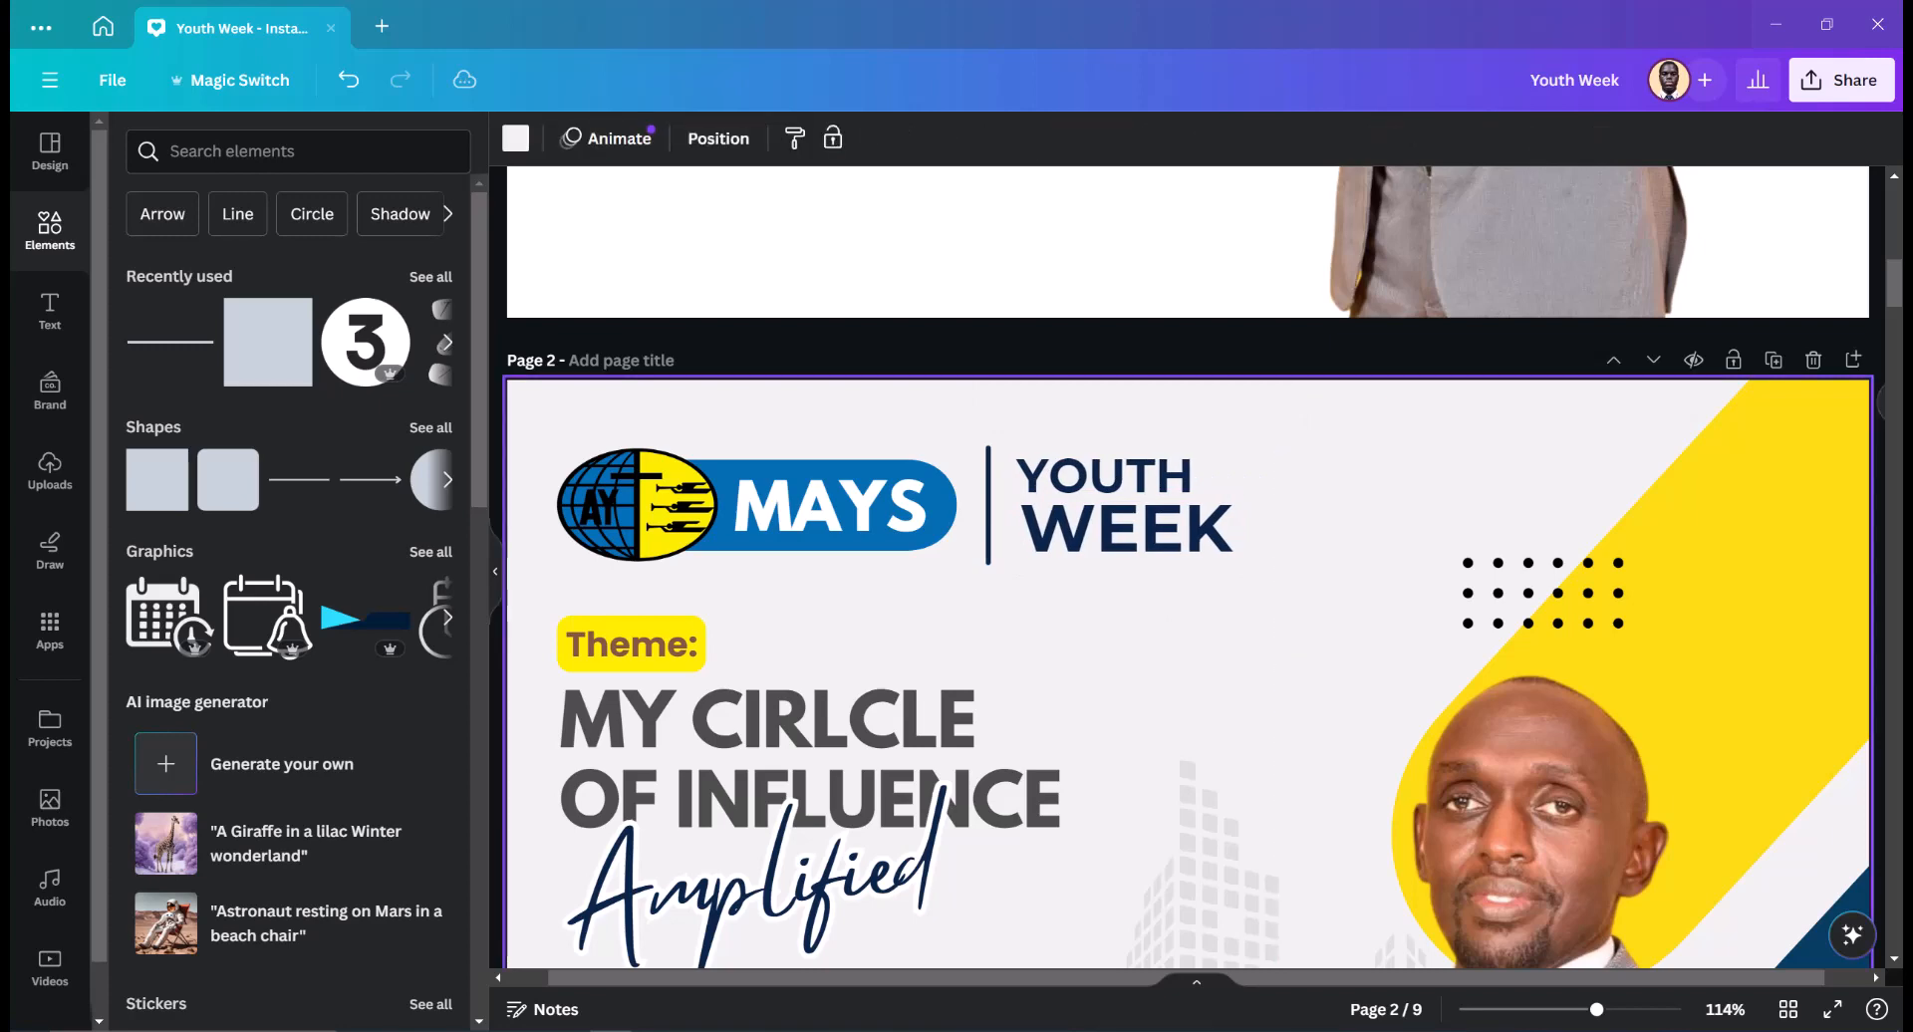
- Try the logo's yellow and dark blue on the YOUTH text and settle on its brighter blue, #026db5
left_click(1135, 476)
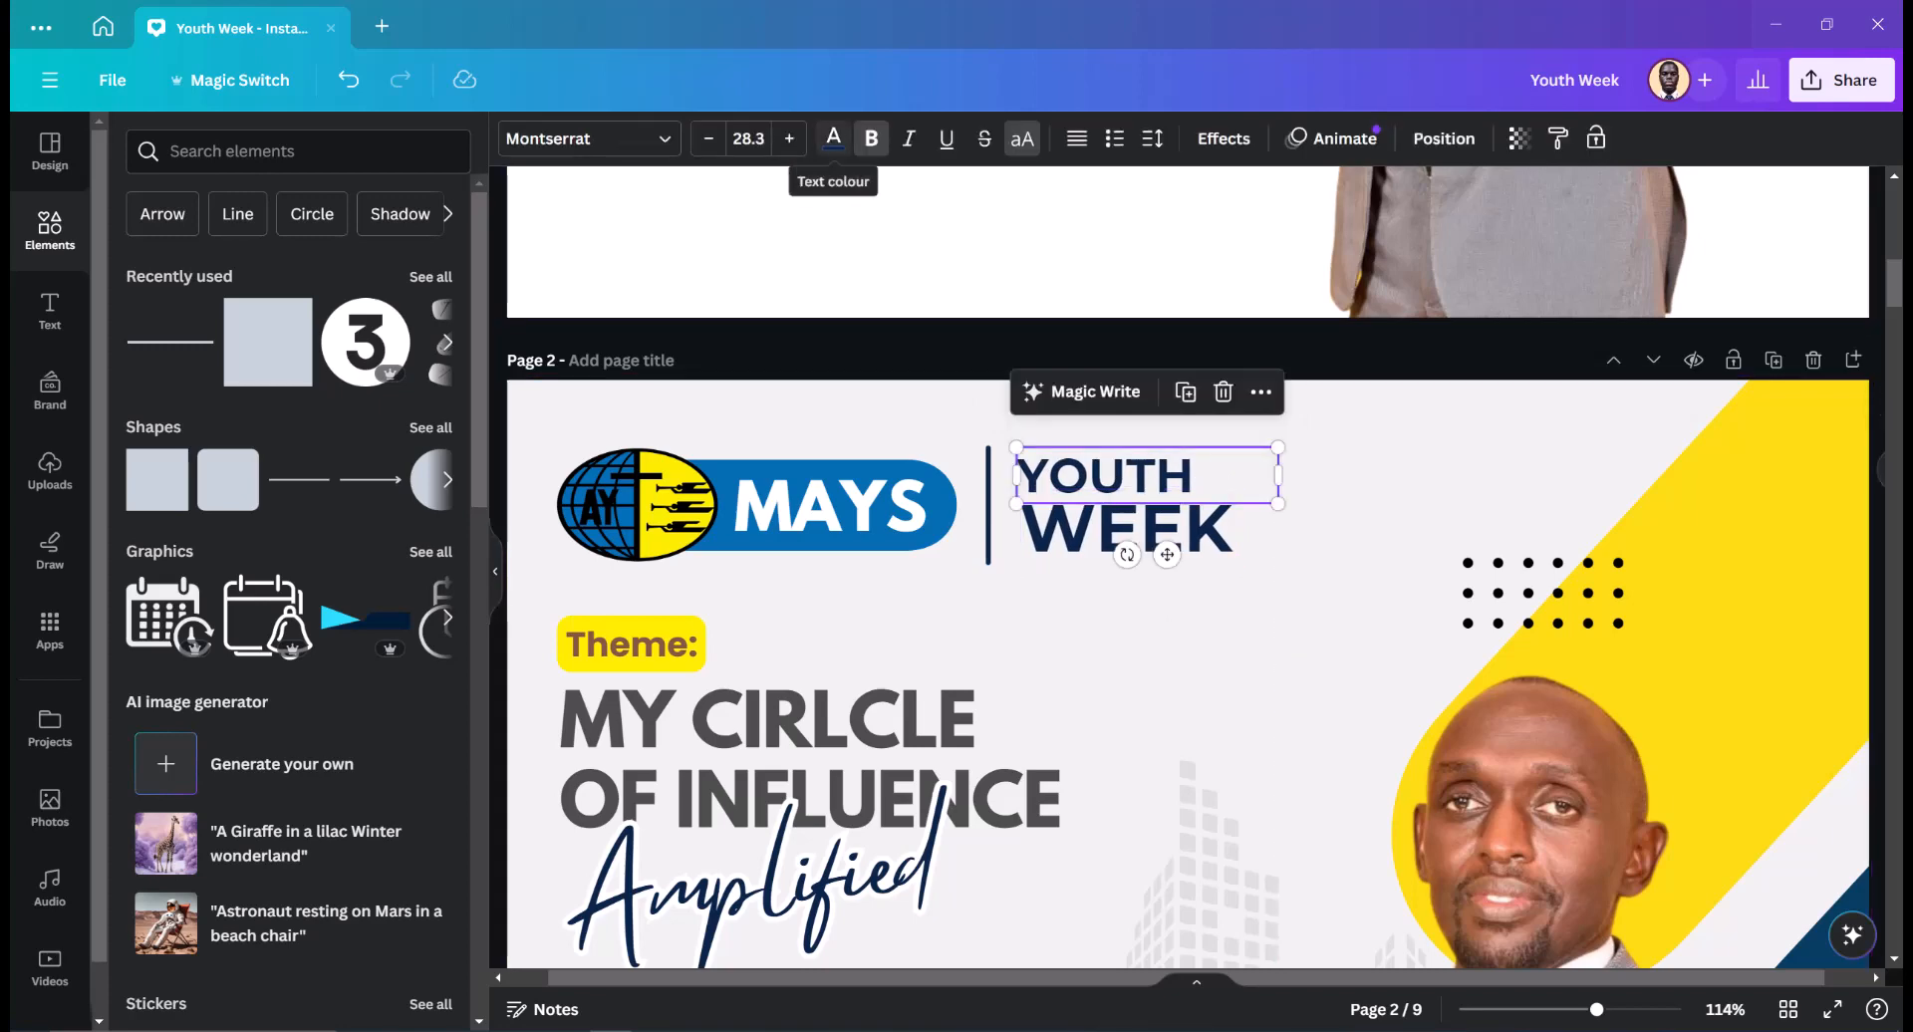
left_click(832, 137)
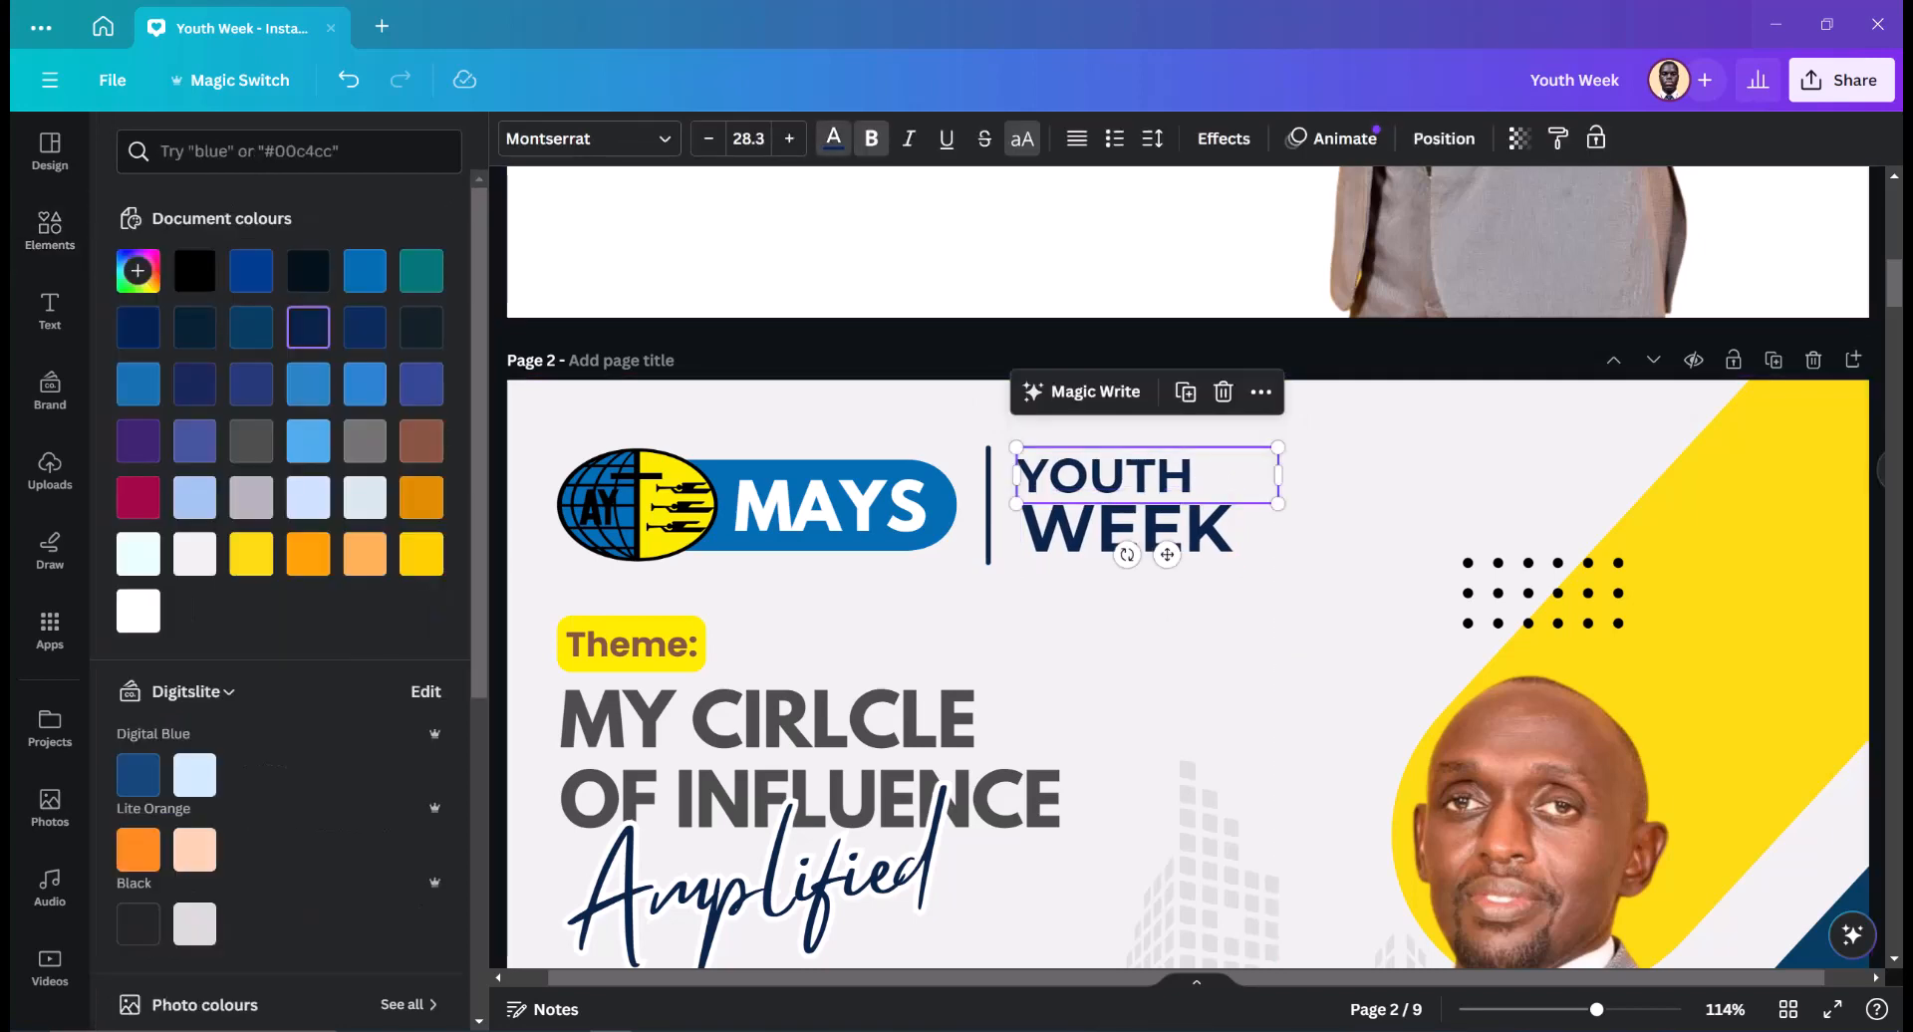
scroll(308, 399, "down", 5)
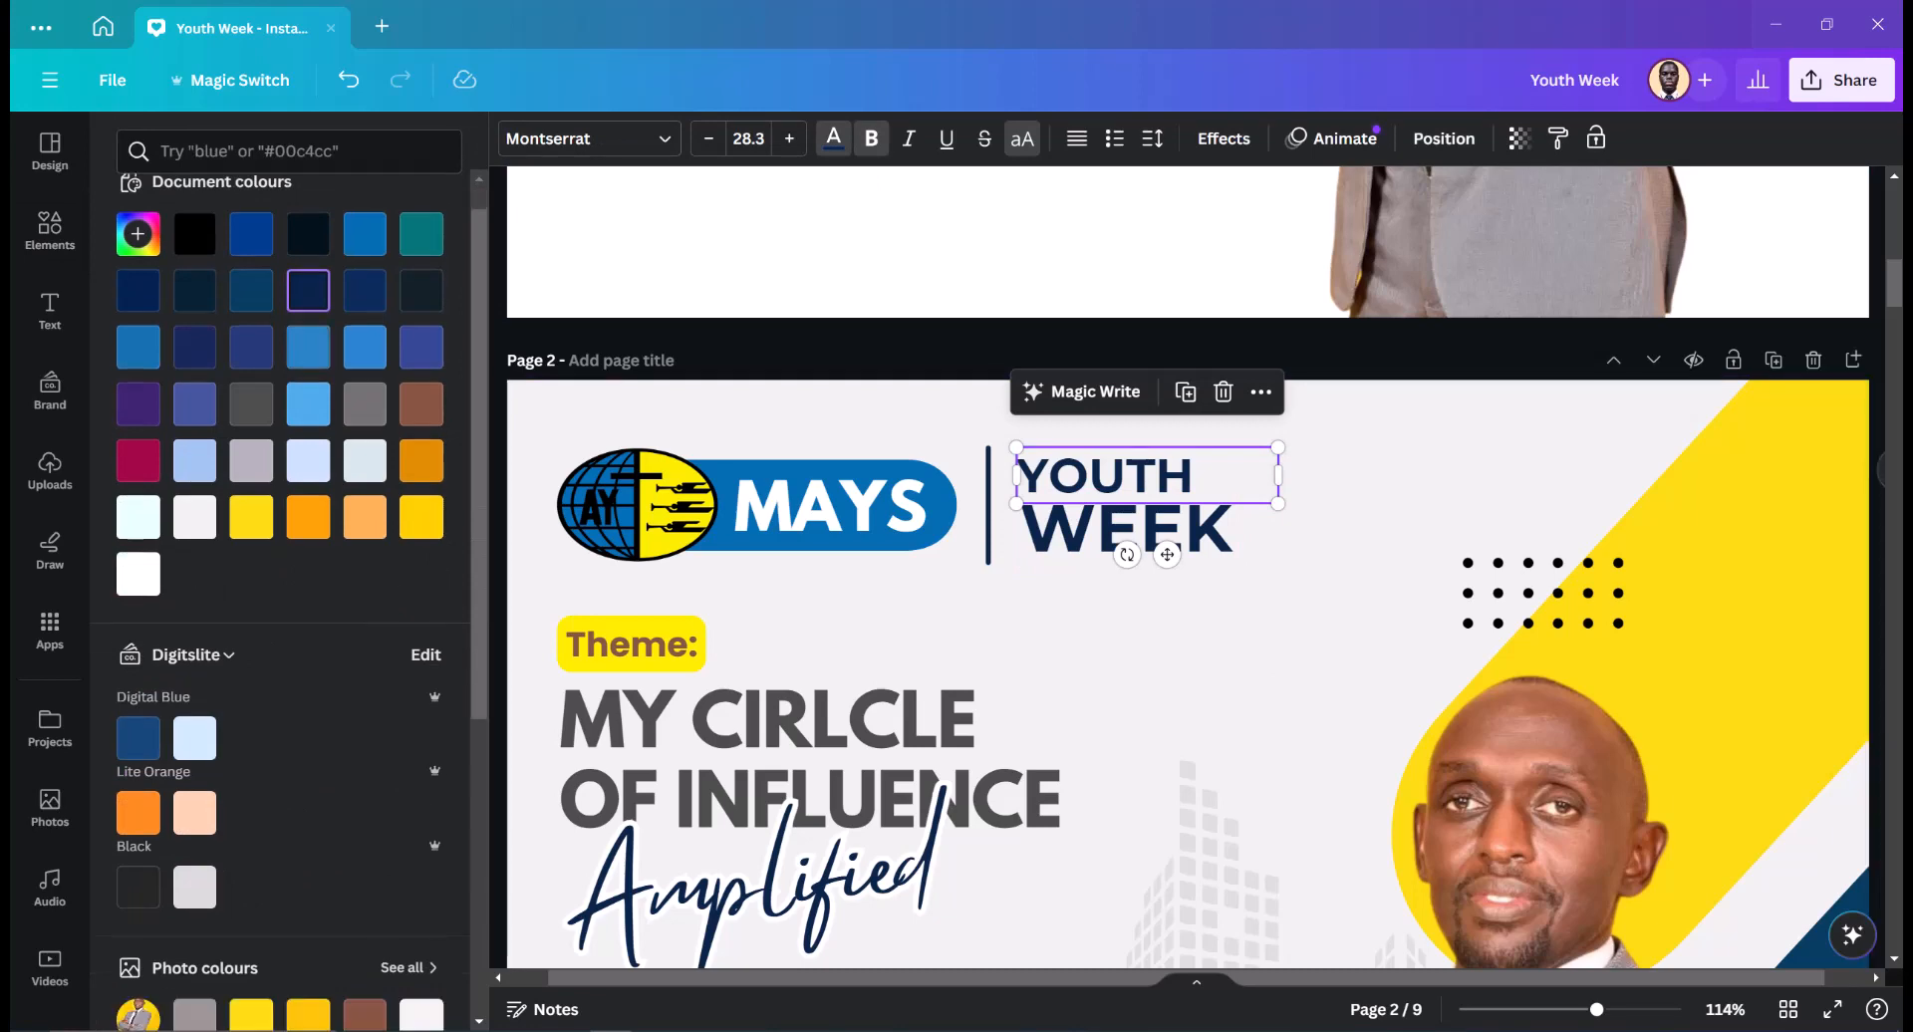
left_click(251, 675)
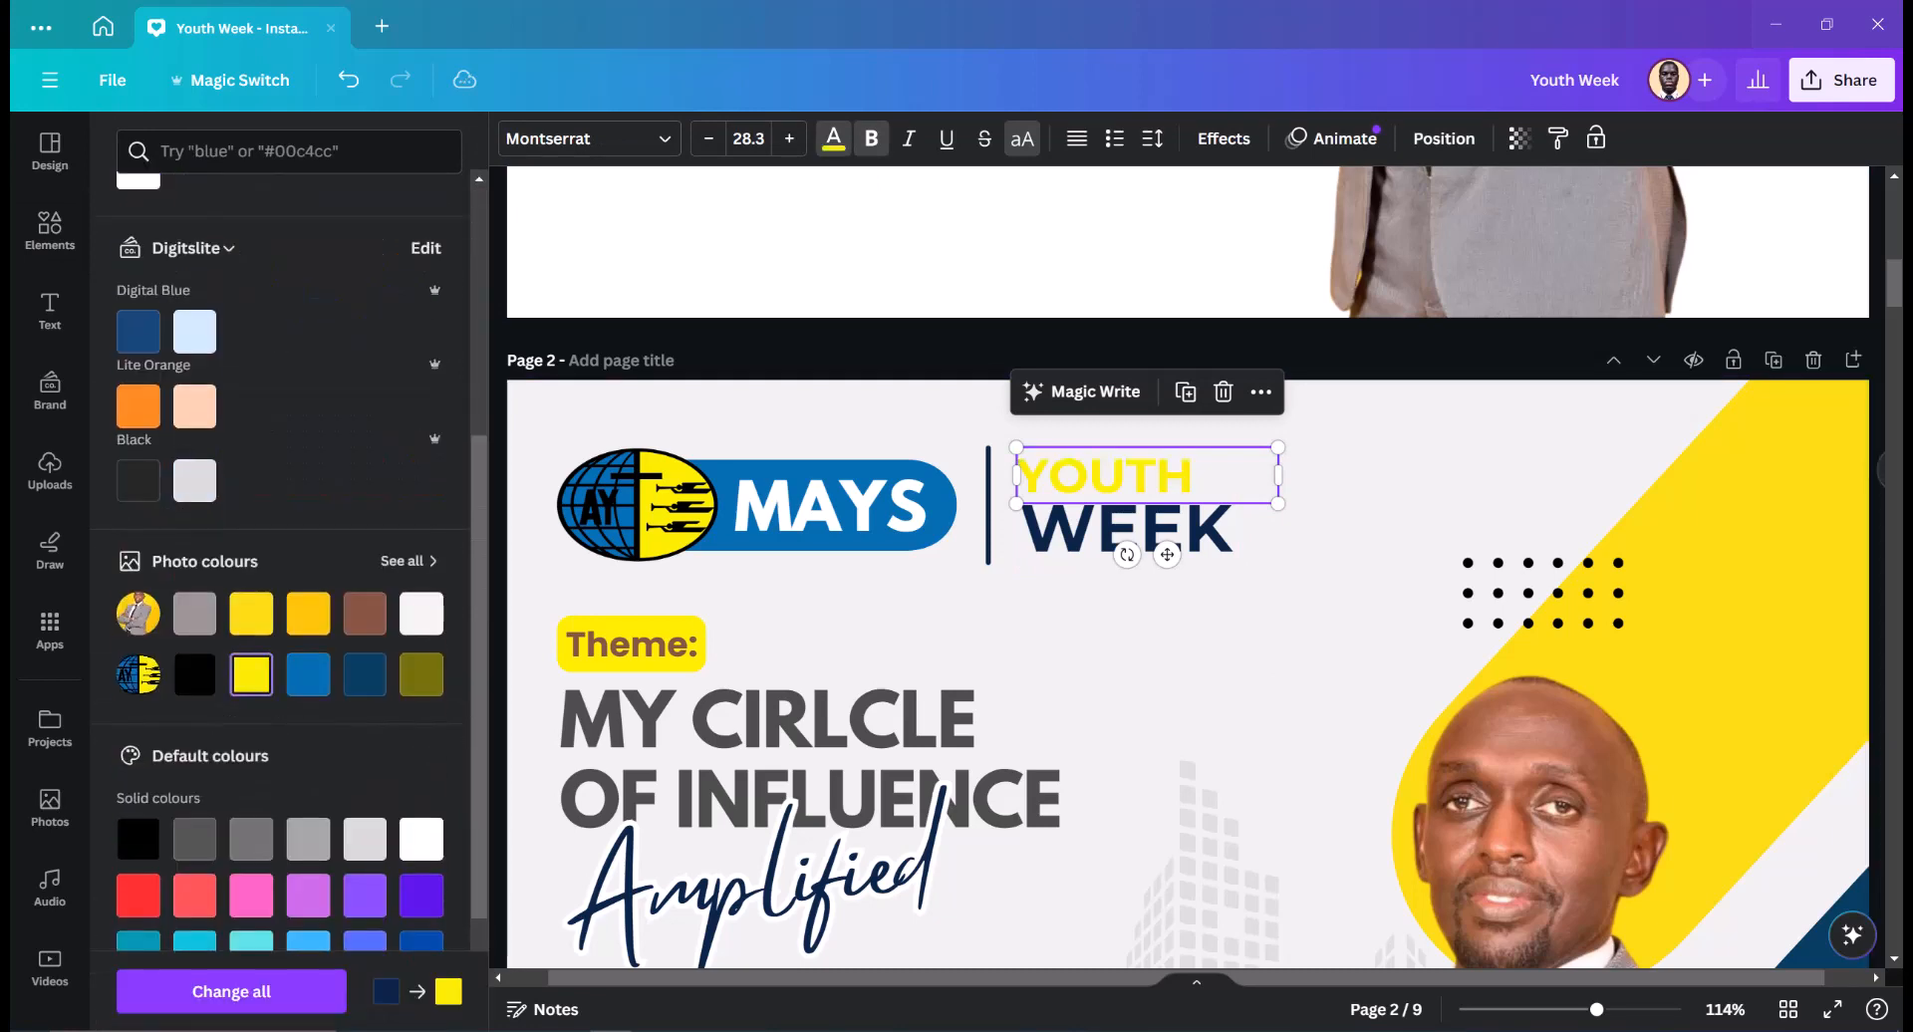
left_click(365, 675)
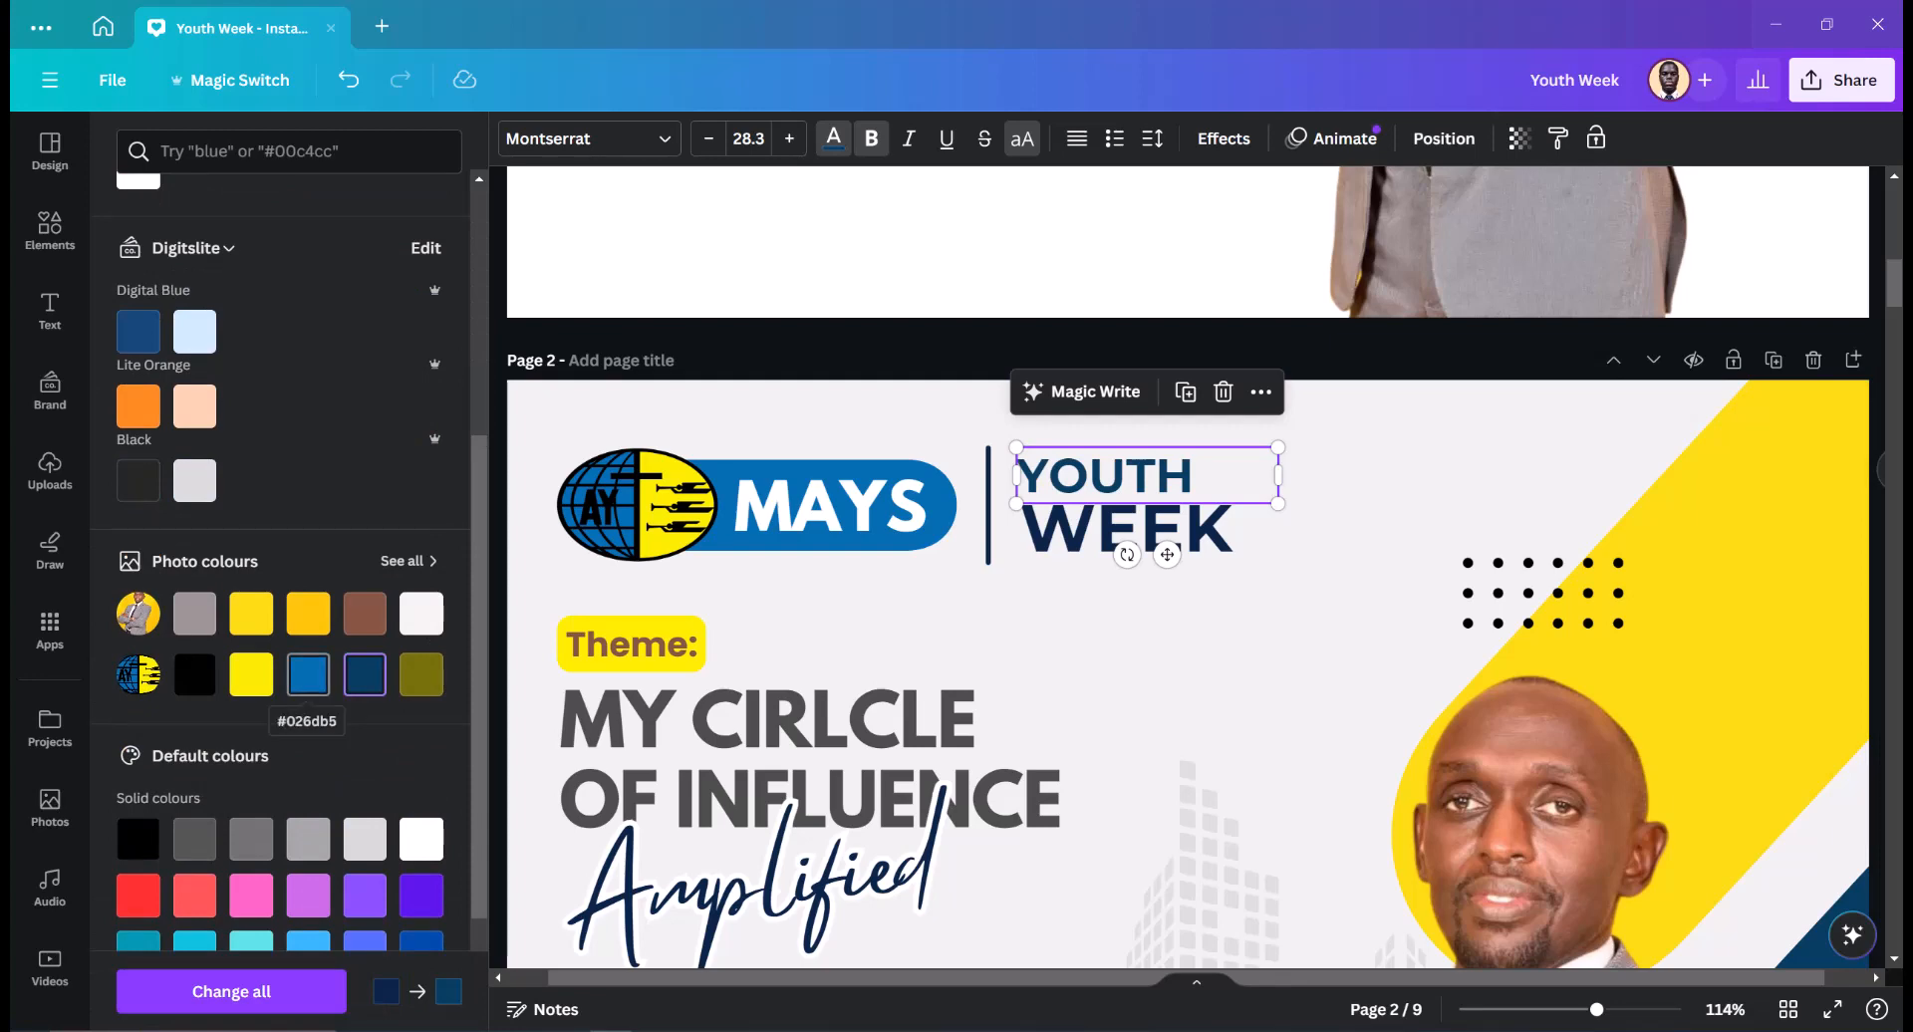
left_click(308, 674)
- Try the logo's dark and bright blues on the WEEK text and settle on black
left_click(1156, 533)
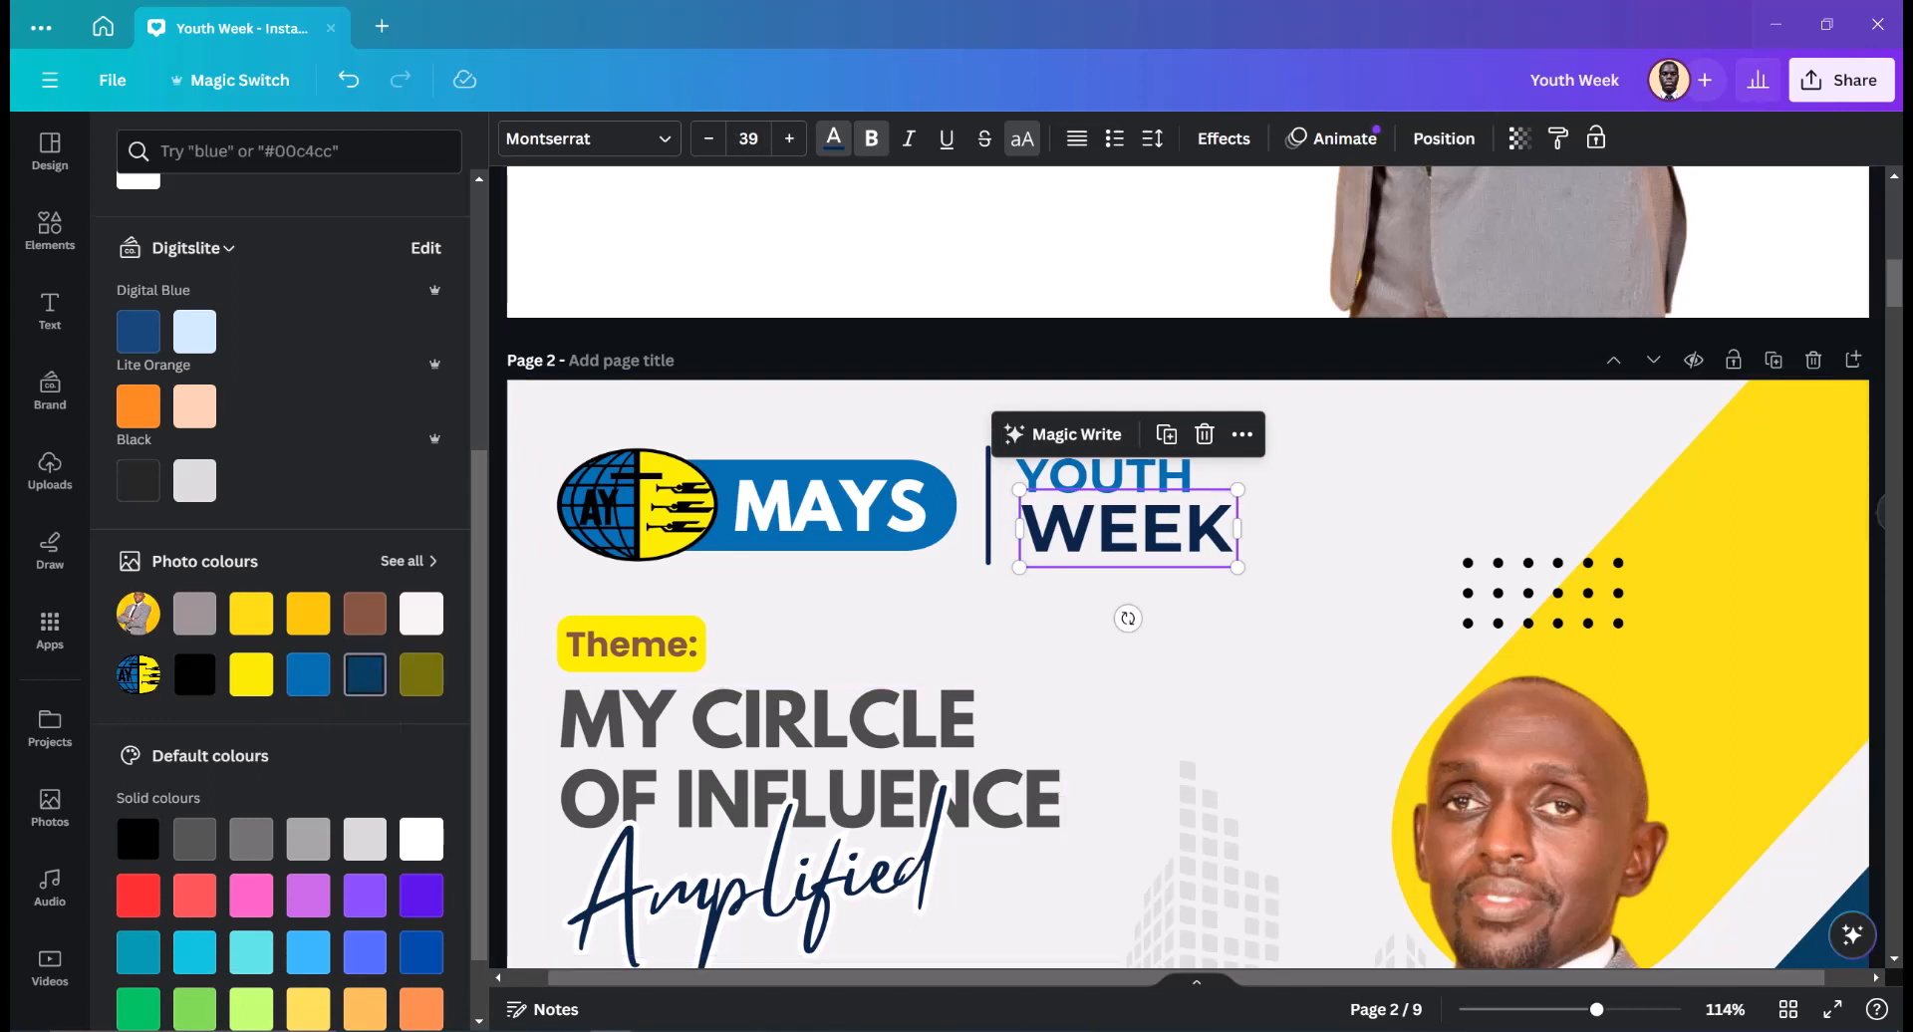
left_click(365, 674)
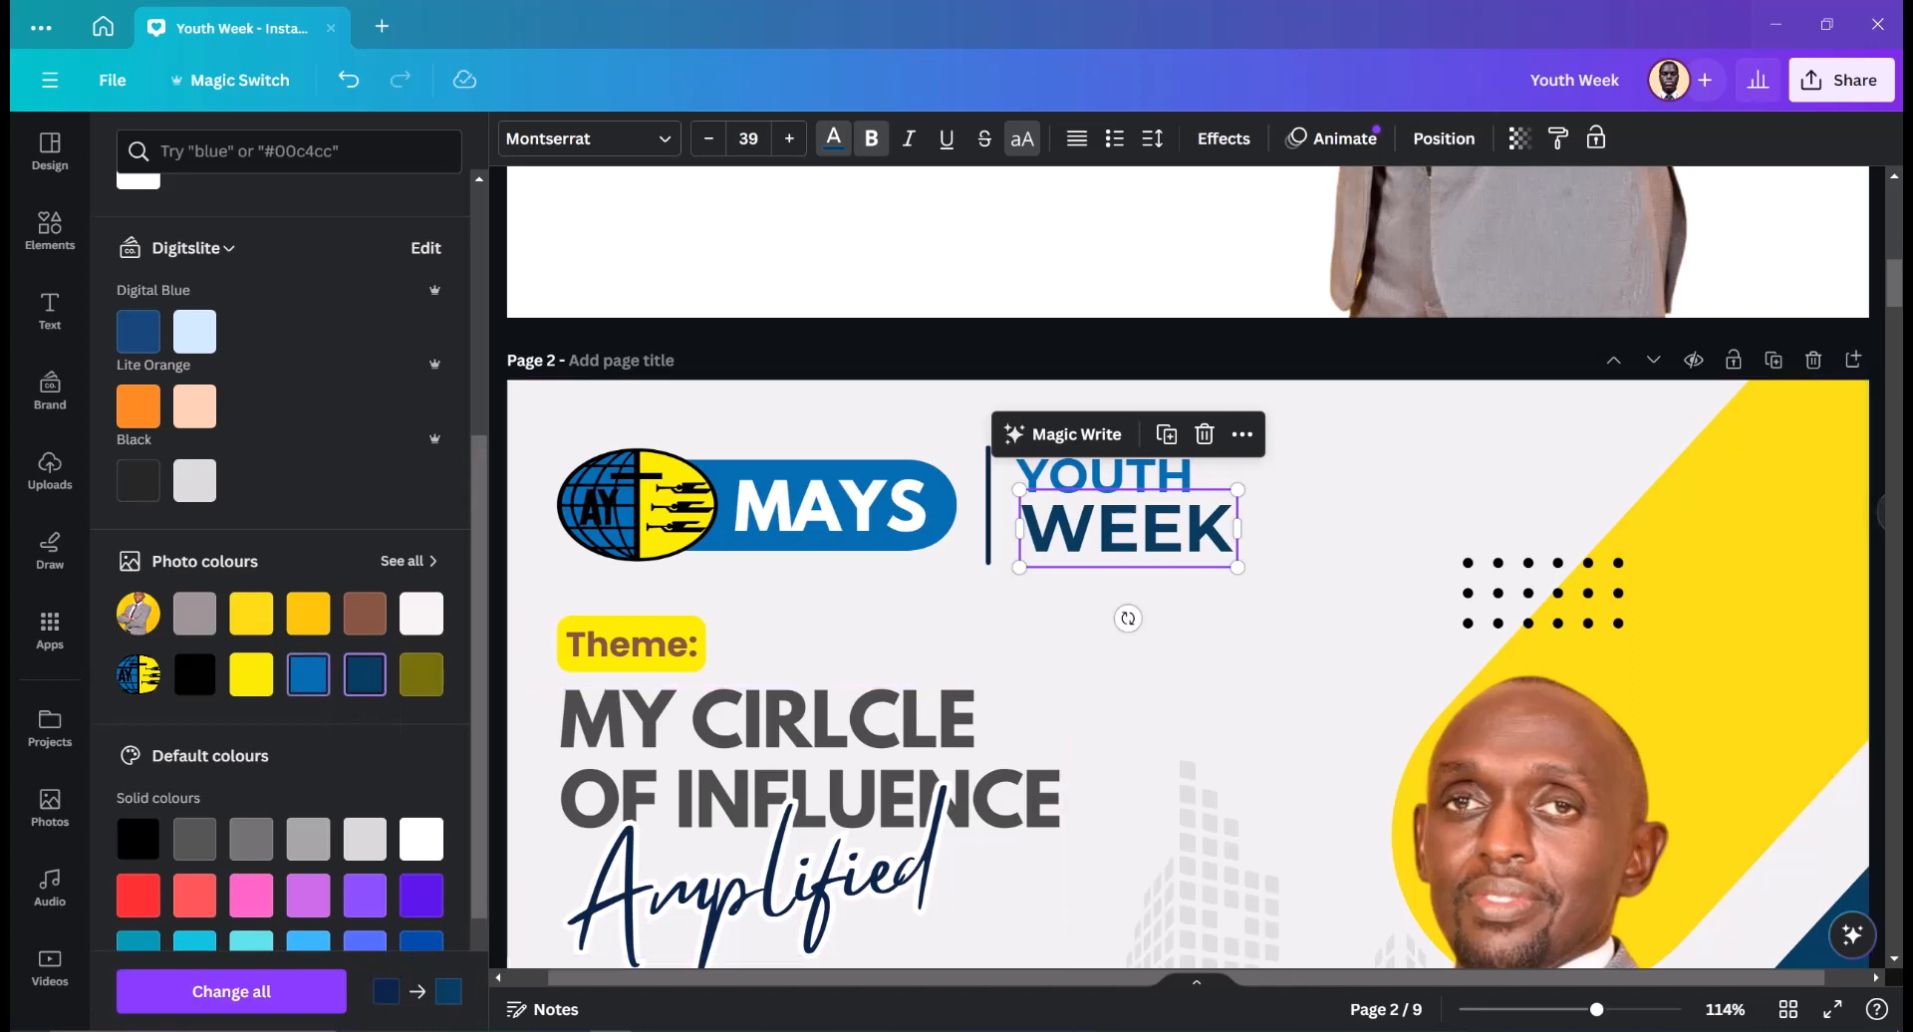
left_click(308, 674)
left_click(194, 674)
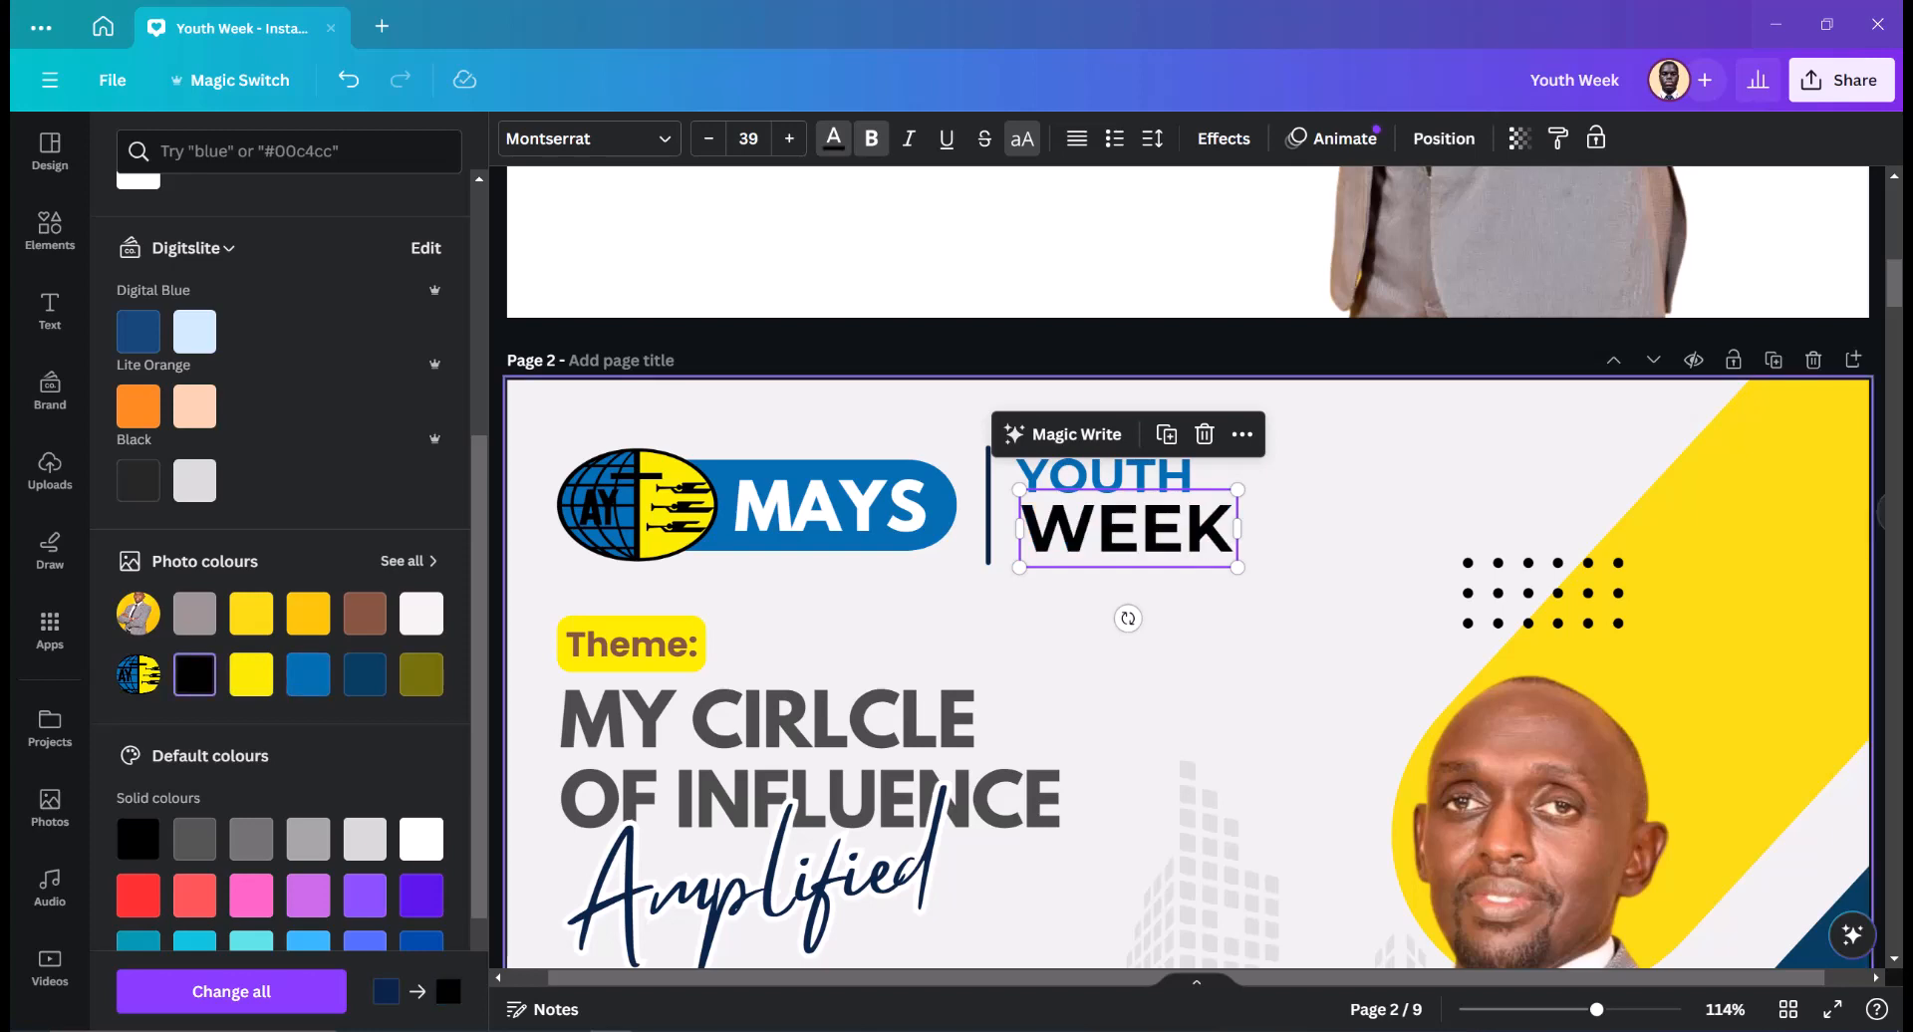
key("Escape")
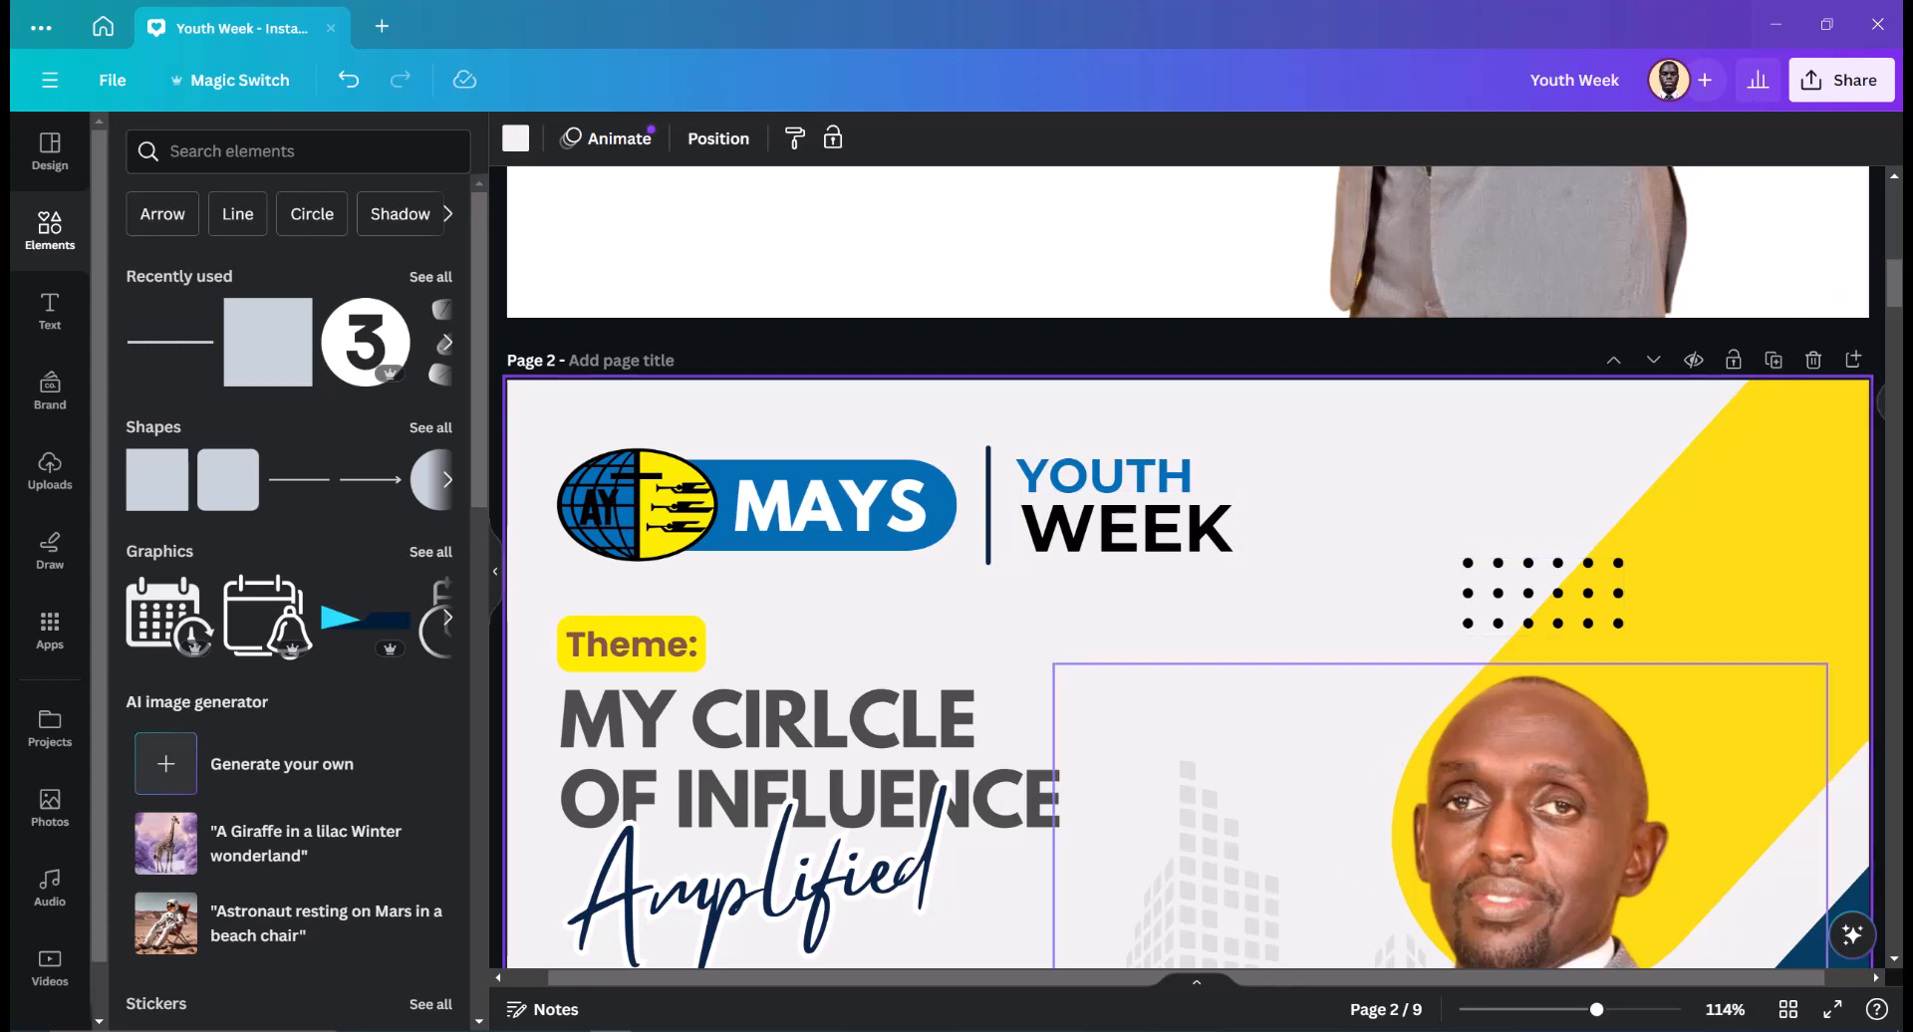
scroll(1186, 603, "down", 3)
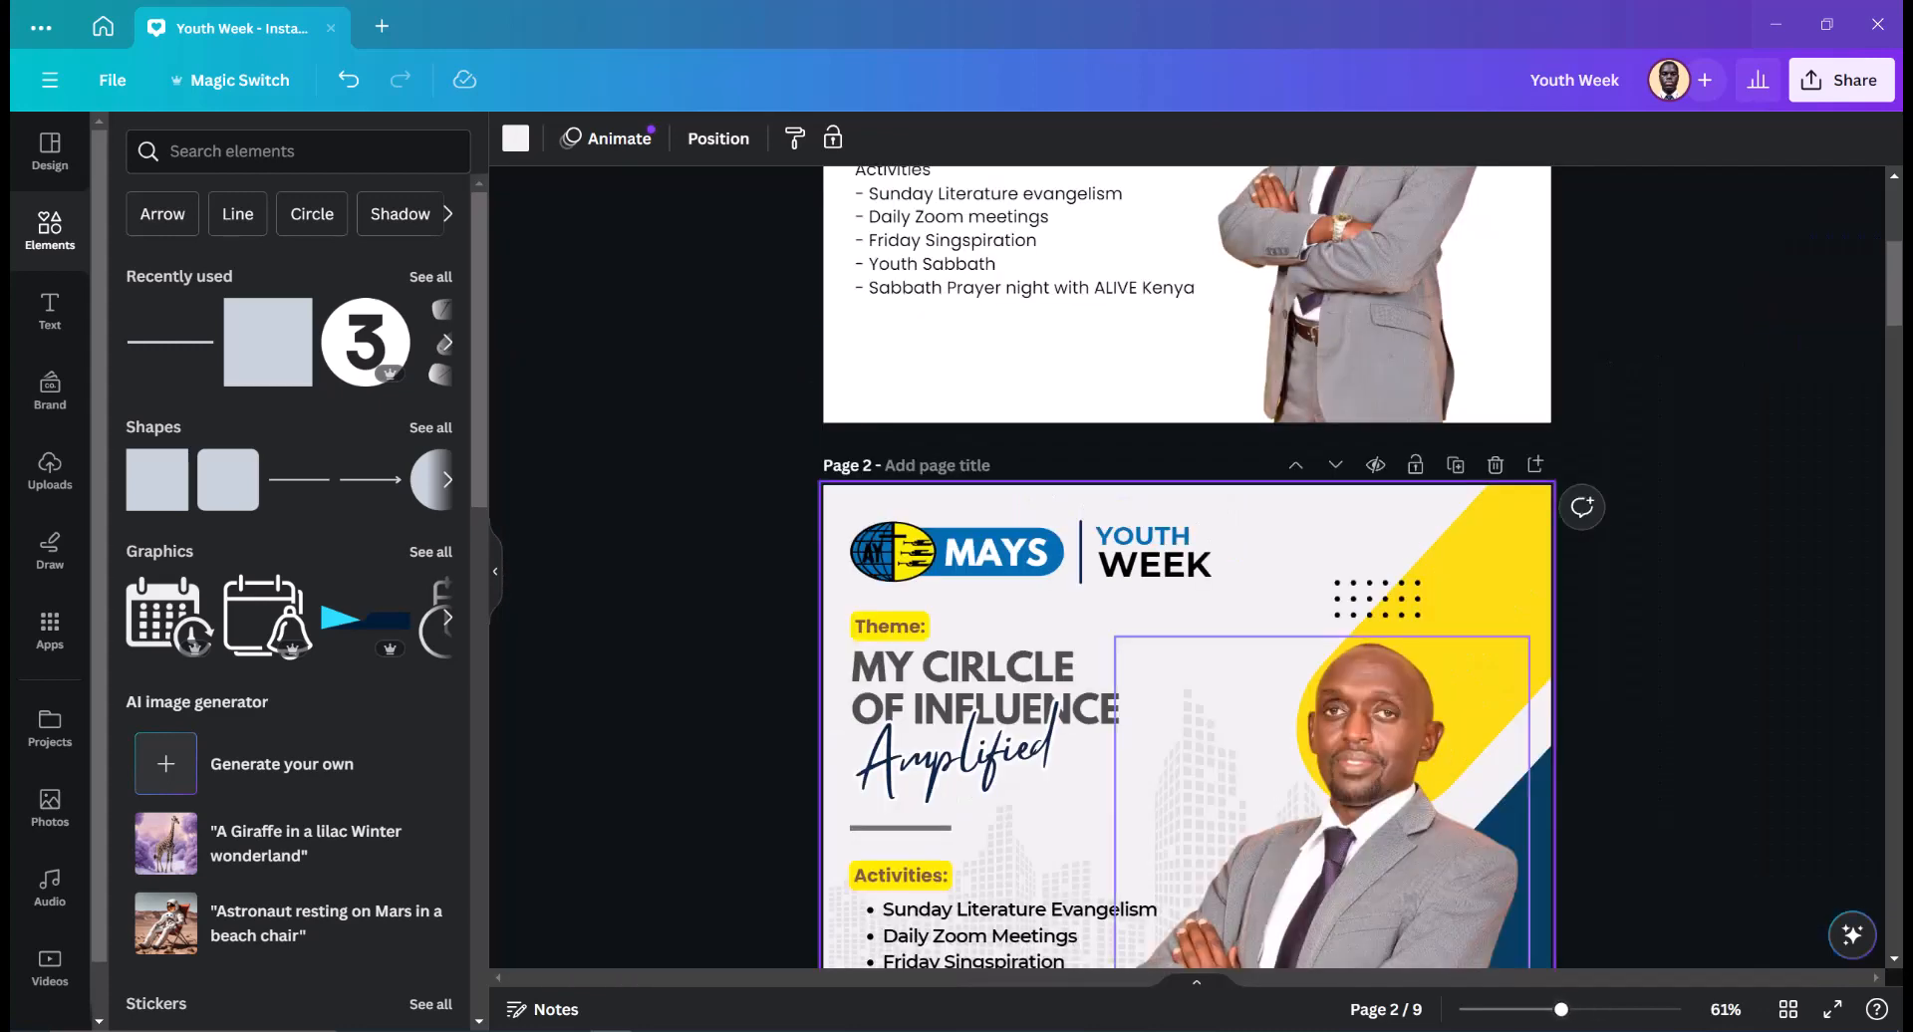
scroll(1295, 738, "down", 2)
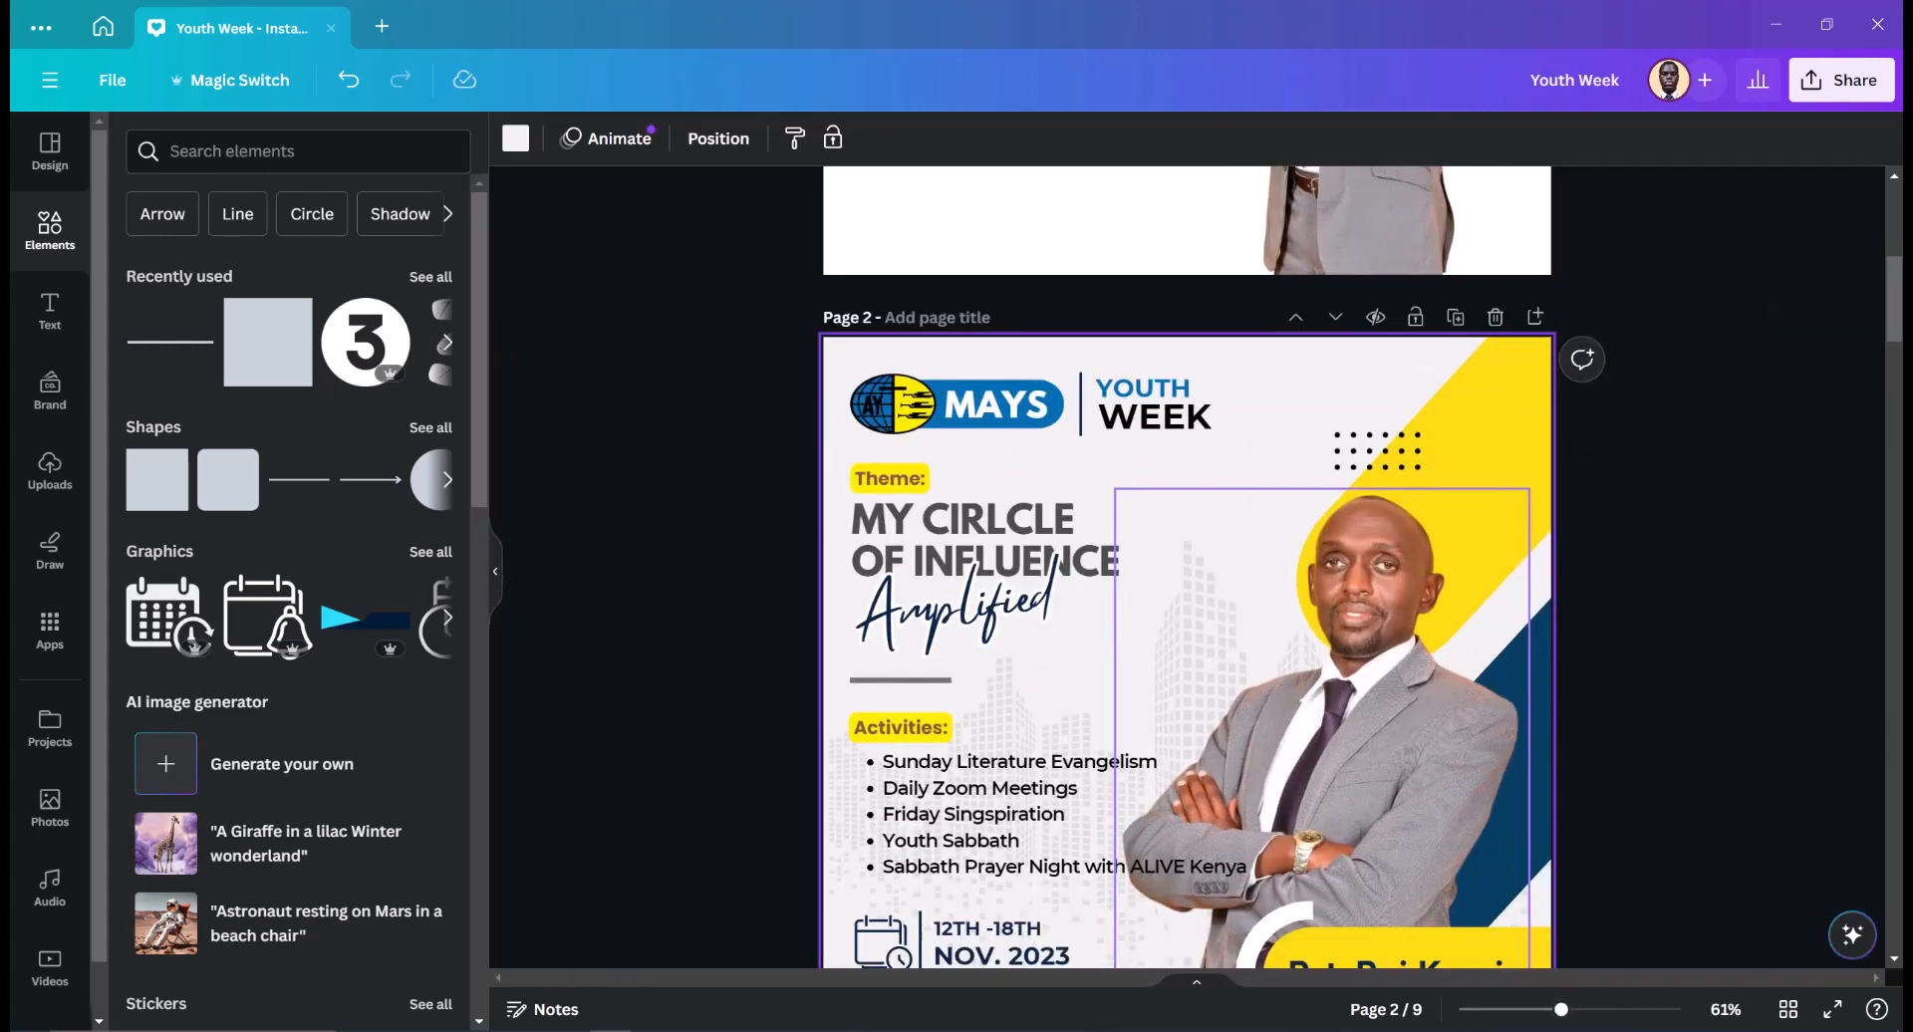